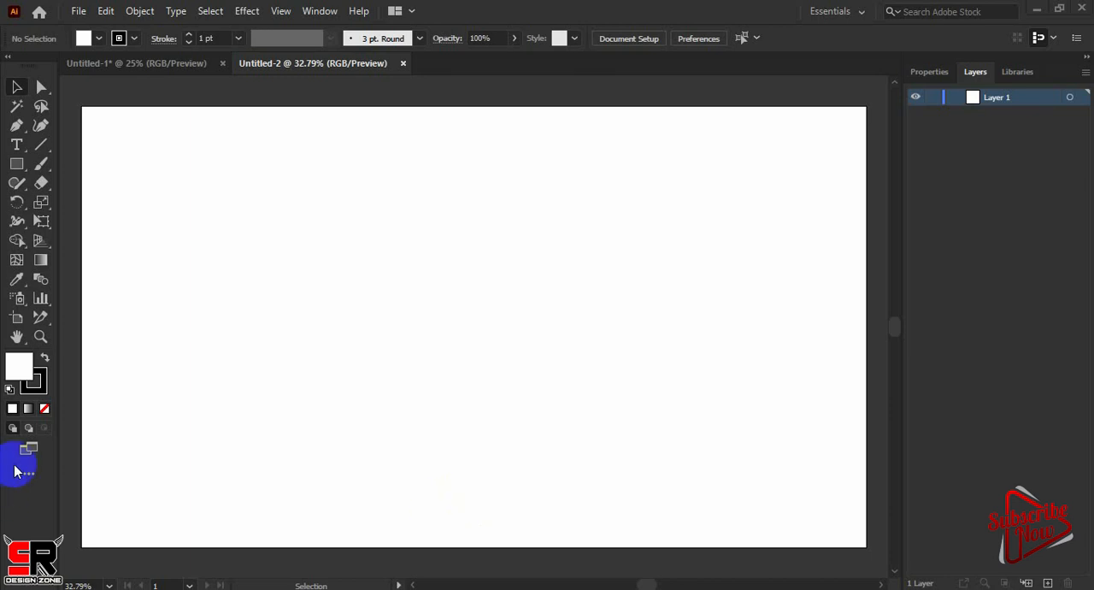
# Draw a column graph across the middle of the artboard with the Column Graph Tool
pyautogui.click(43, 302)
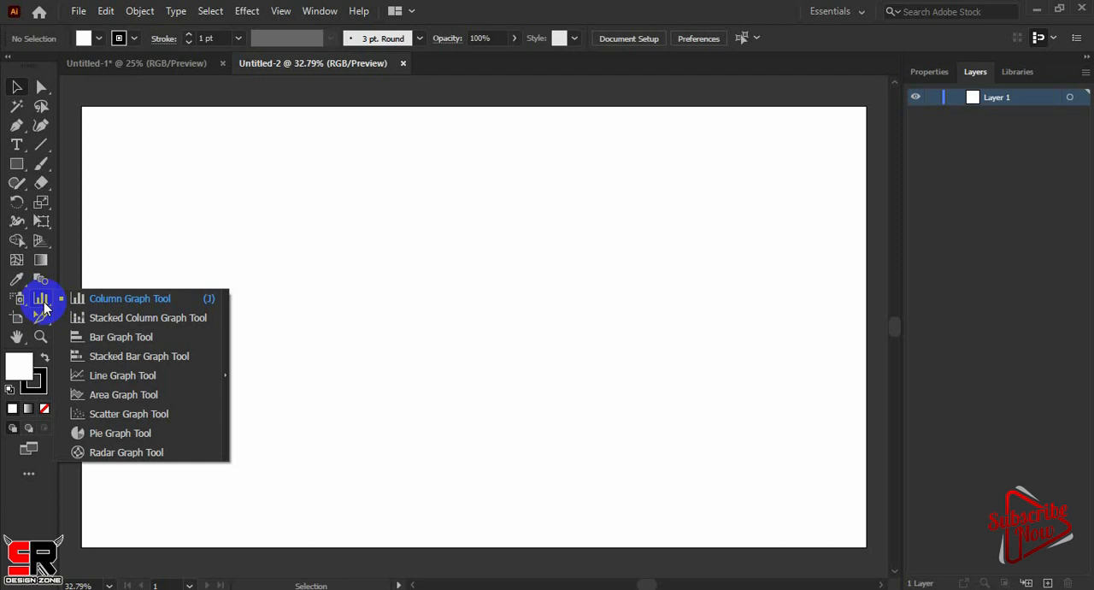
pyautogui.click(640, 581)
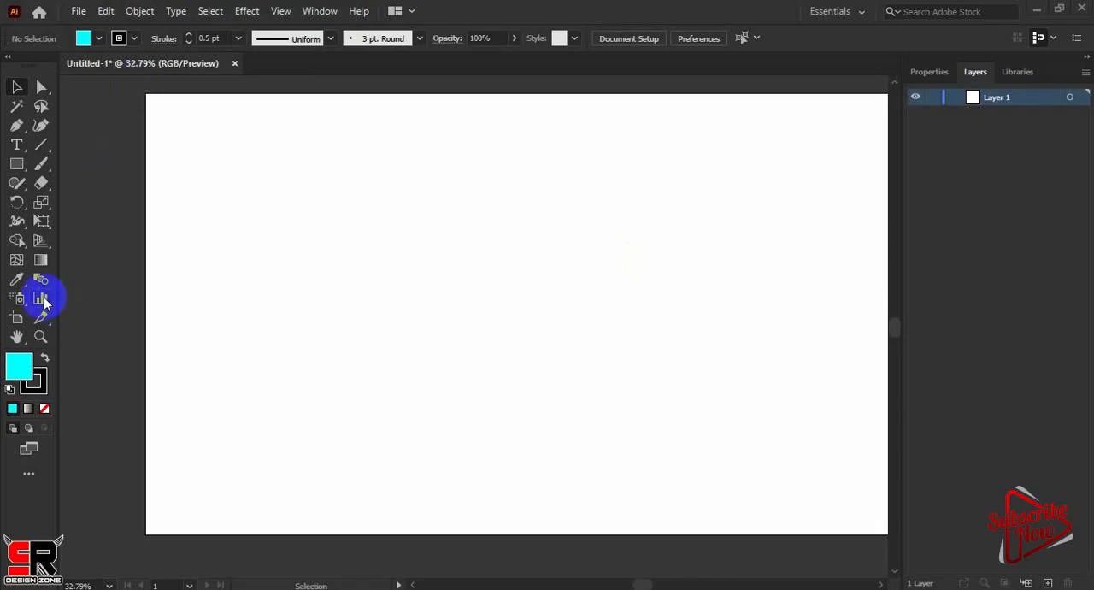
pyautogui.click(43, 299)
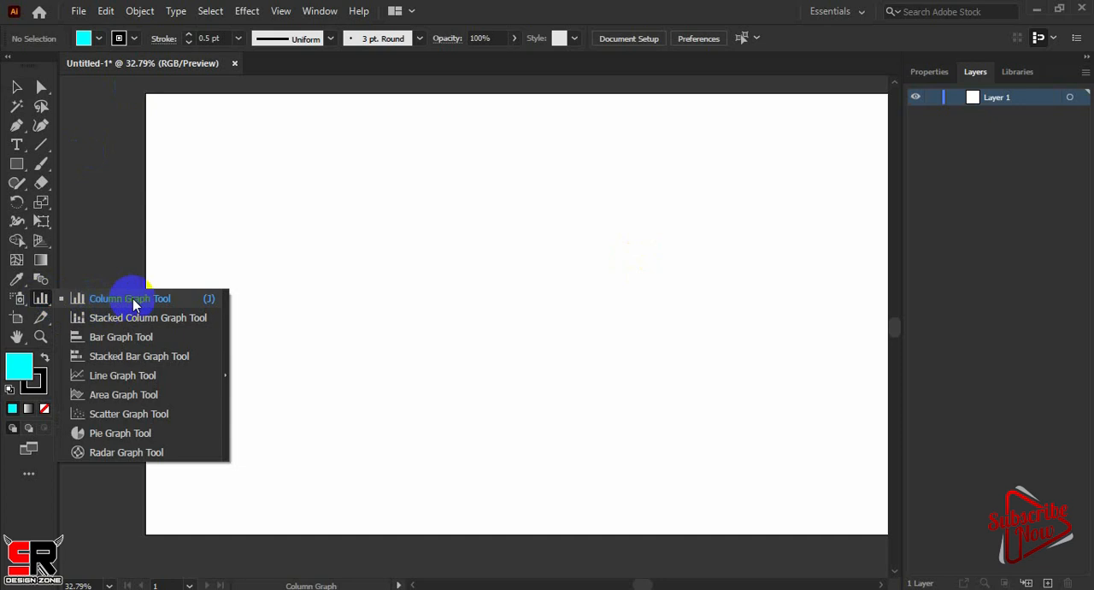
pyautogui.click(132, 298)
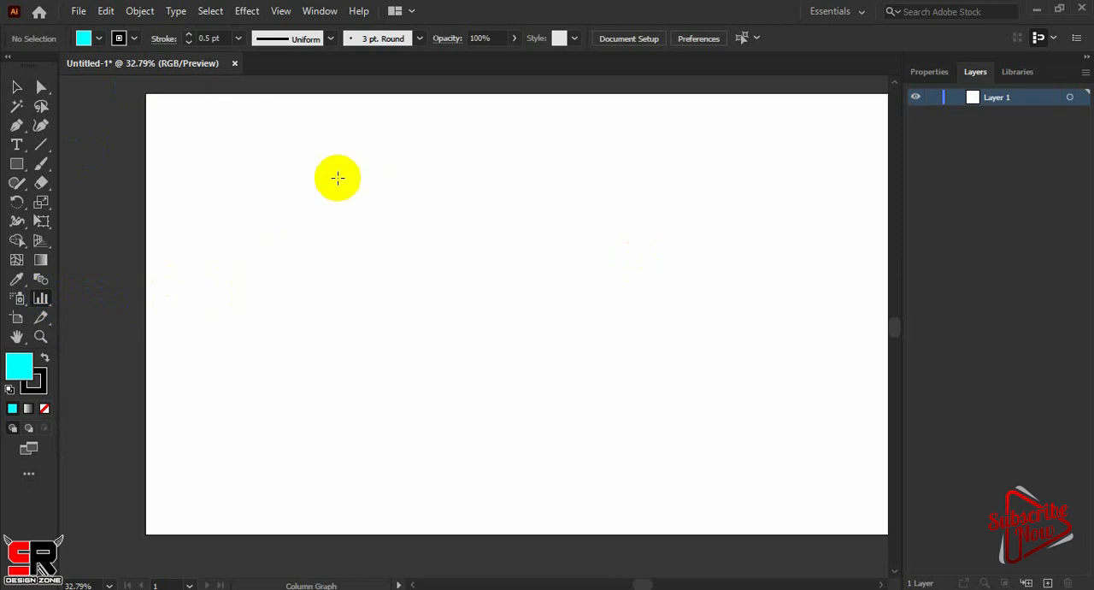
pyautogui.moveTo(278, 159); pyautogui.dragTo(686, 430)
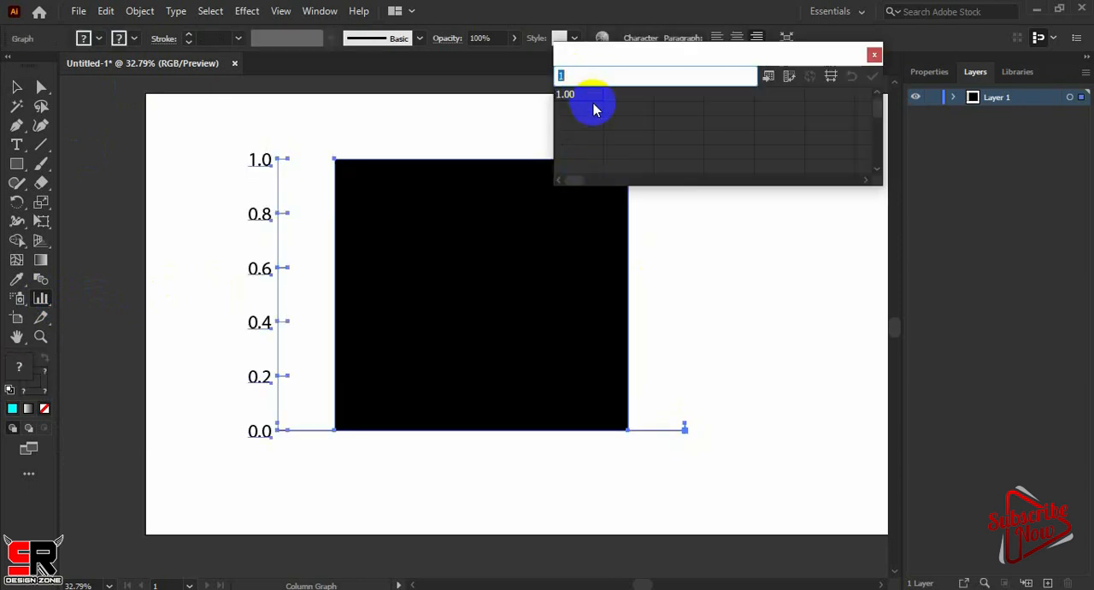
# Enter the category labels facebook and Twitter in the first two rows of the graph data's first column
pyautogui.write('facebook')
pyautogui.press('Return')
pyautogui.write('T')
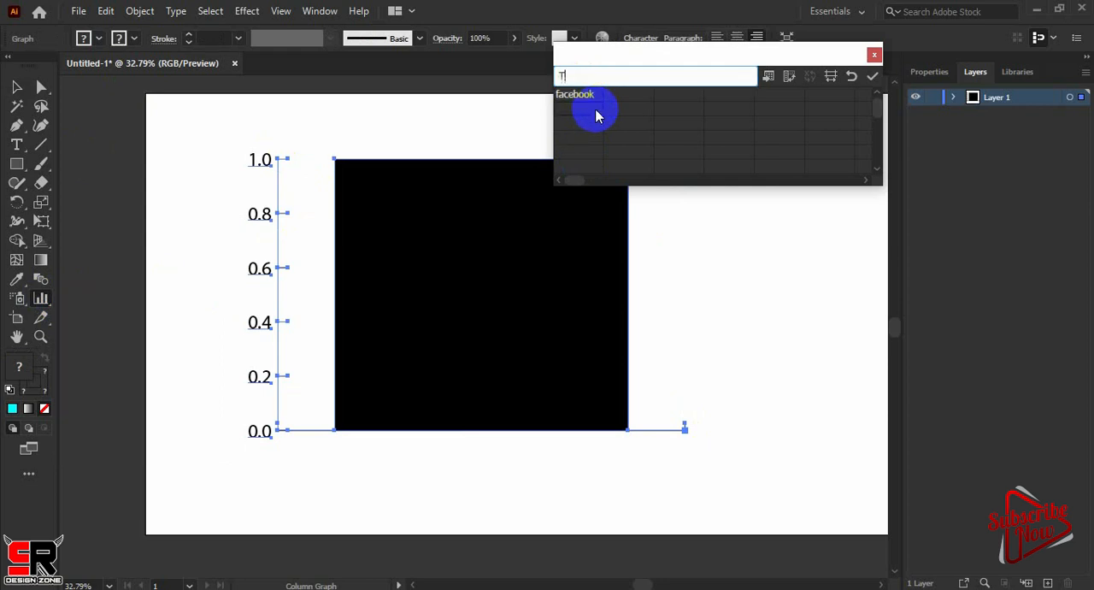
pyautogui.write('witter')
pyautogui.press('Return')
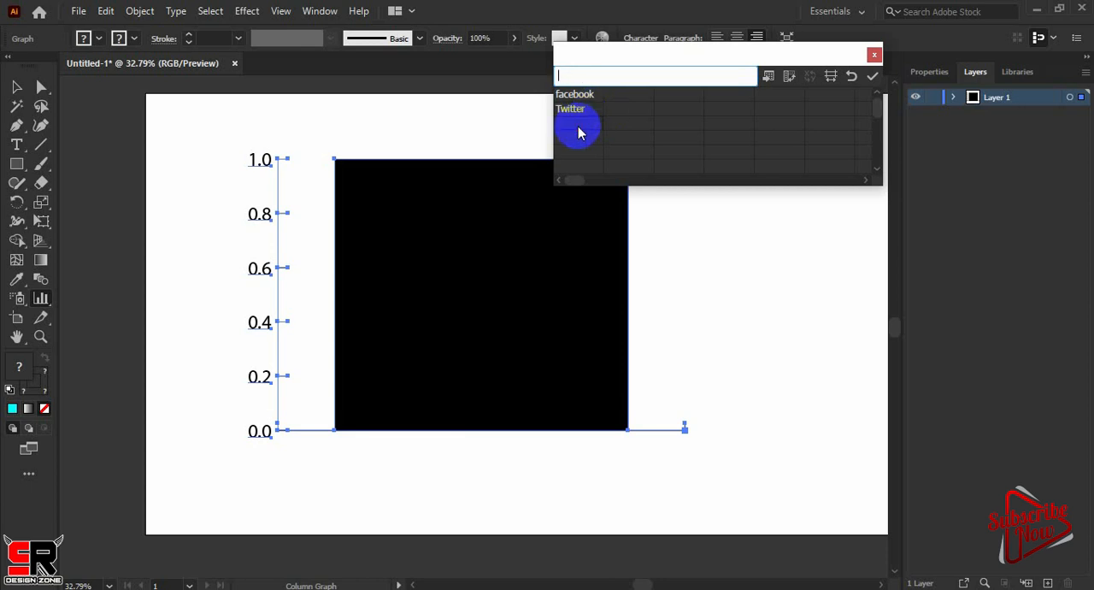
# Add the category labels Whatsapp and Mobile in the third and fourth rows of the graph data
pyautogui.write('Whatsapp')
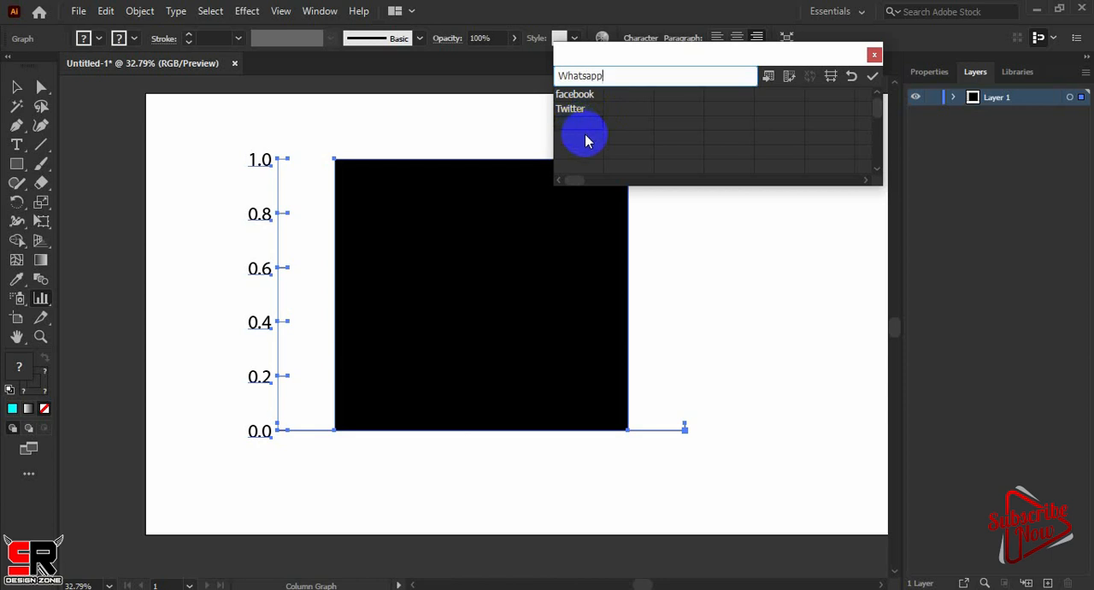
pyautogui.press('Return')
pyautogui.write('Mobi')
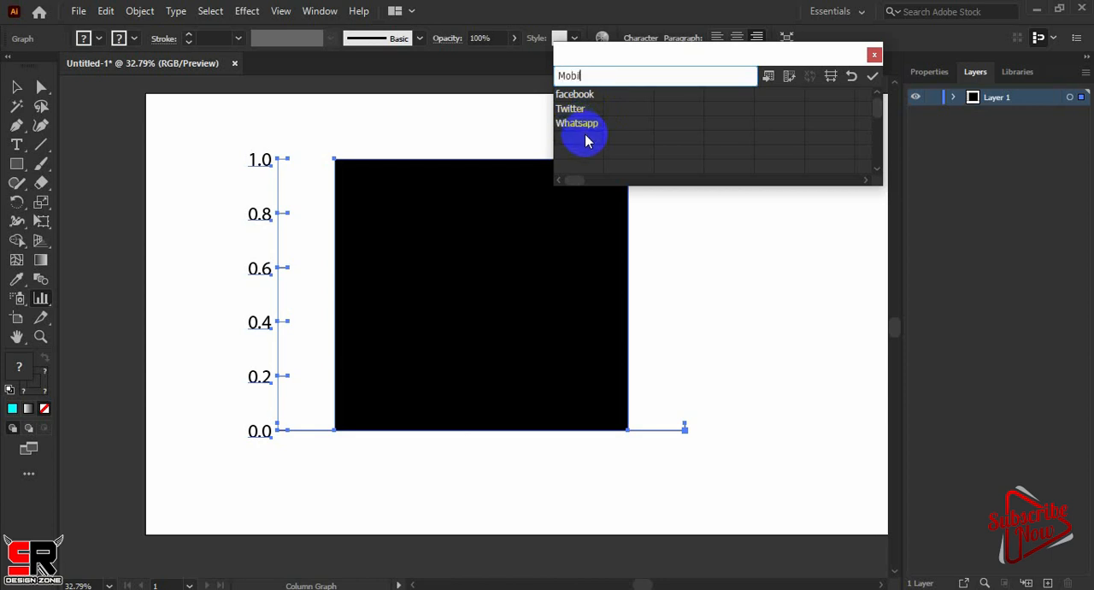
pyautogui.write('le')
pyautogui.press('Return')
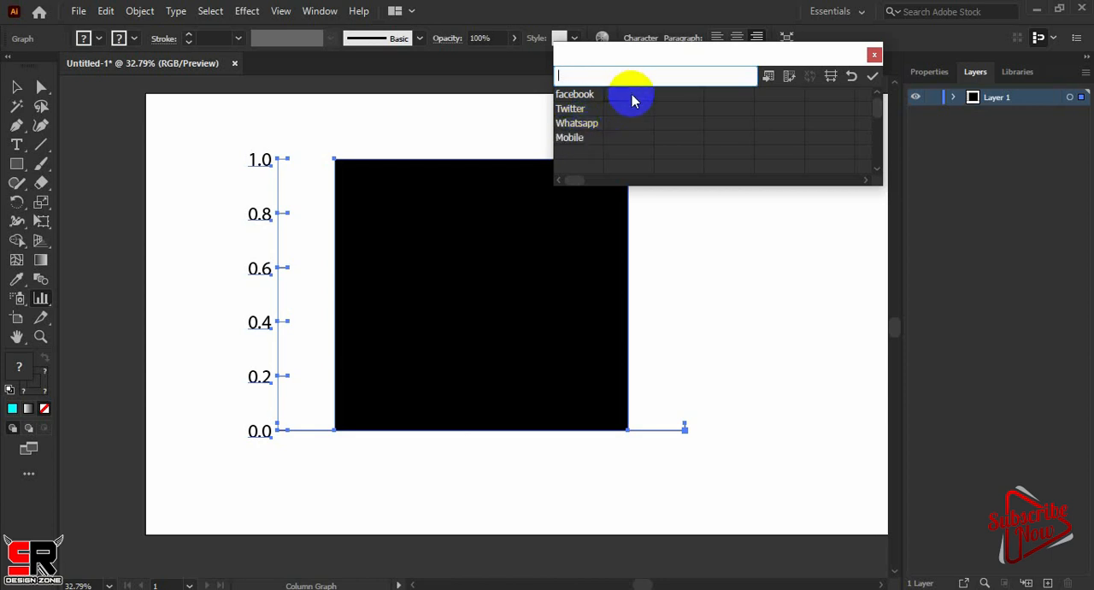
# Enter 100 for facebook, 80 for Twitter, 20 for Whatsapp and 70 for Mobile, and apply the data to the graph
pyautogui.write('100')
pyautogui.click(634, 112)
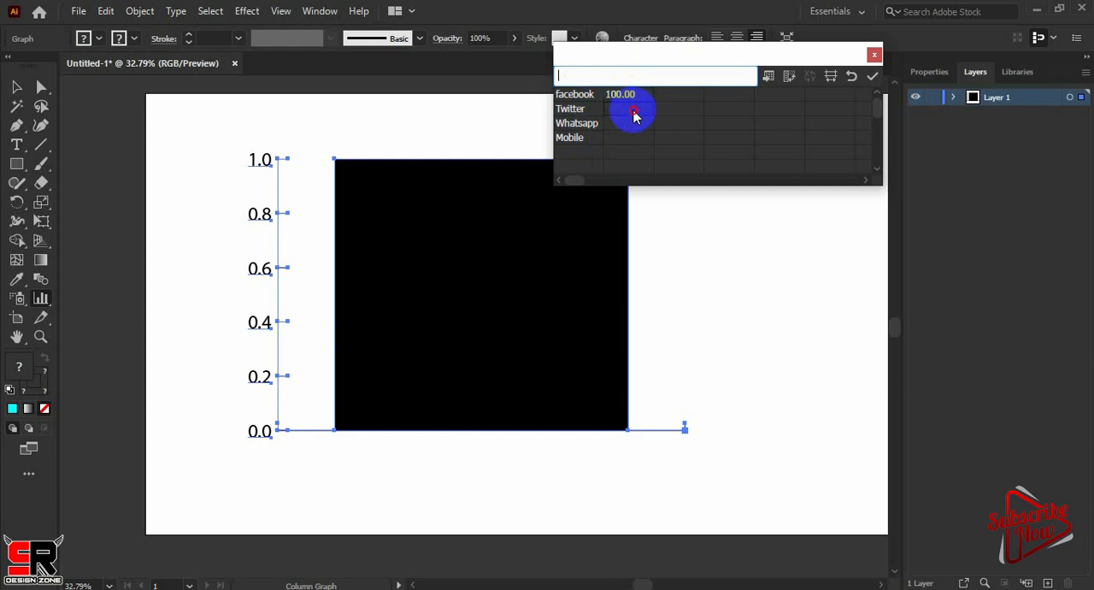
pyautogui.write('80')
pyautogui.click(626, 124)
pyautogui.write('20')
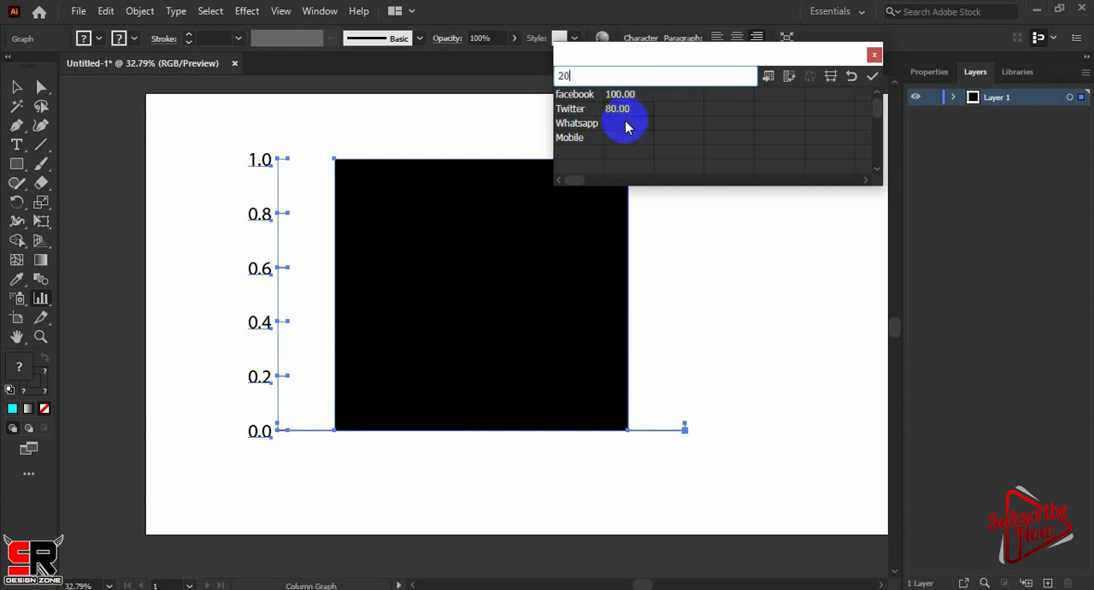
pyautogui.click(630, 140)
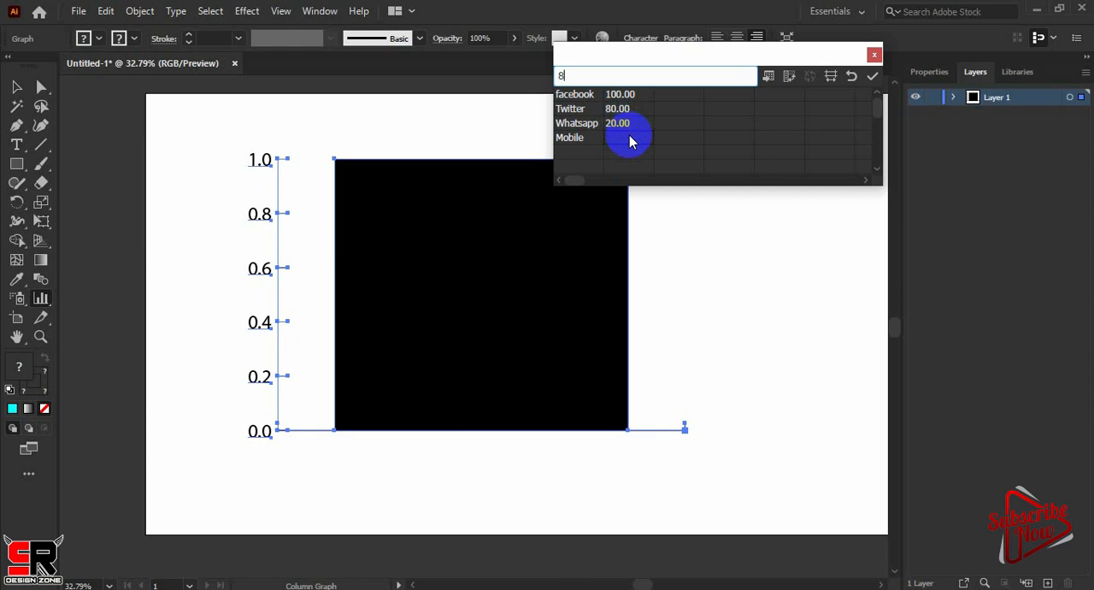
pyautogui.press('BackSpace')
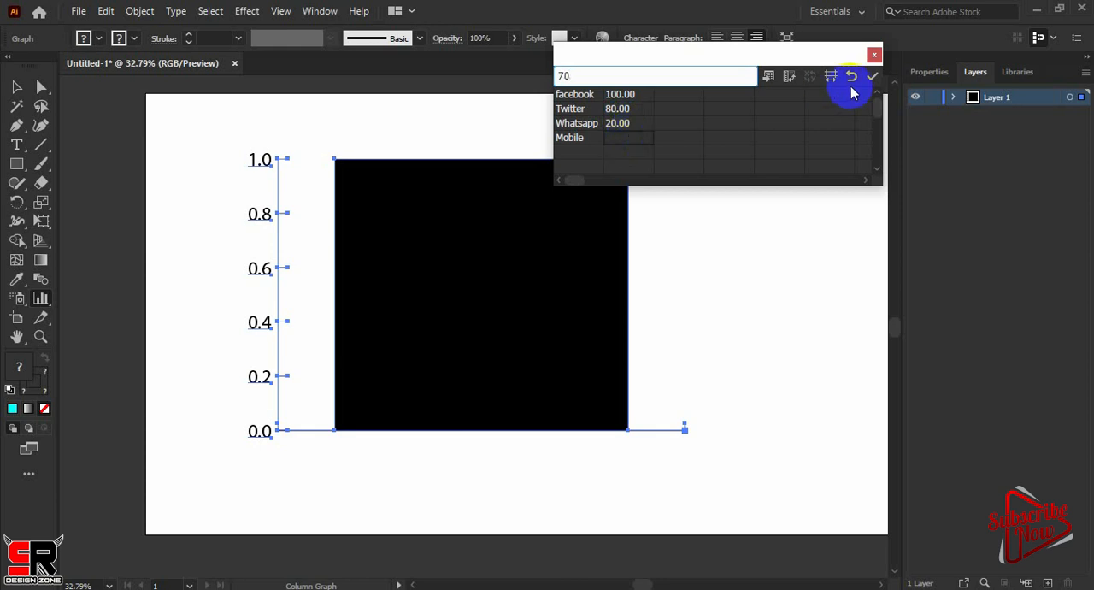
pyautogui.click(872, 77)
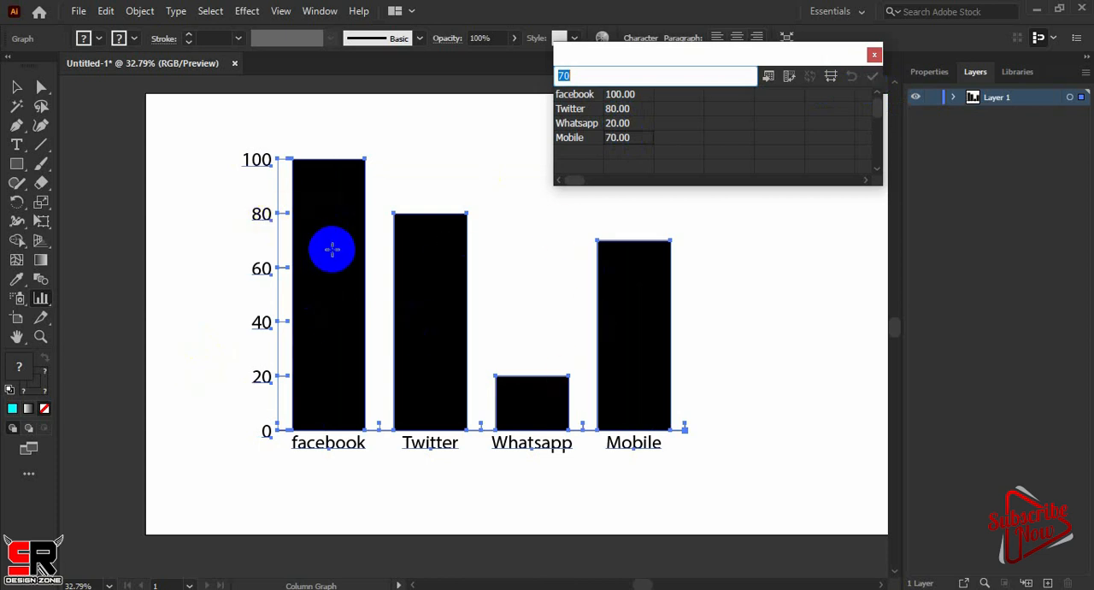
# Transpose the rows and columns of the graph data and apply the change to the graph
pyautogui.moveTo(793, 56); pyautogui.dragTo(821, 60)
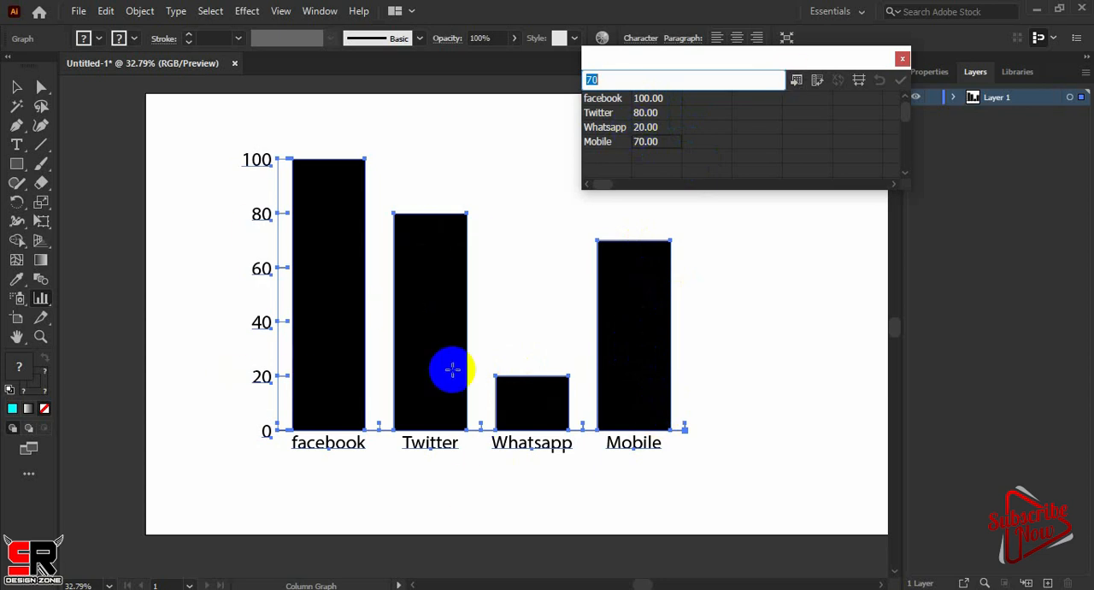
pyautogui.click(817, 85)
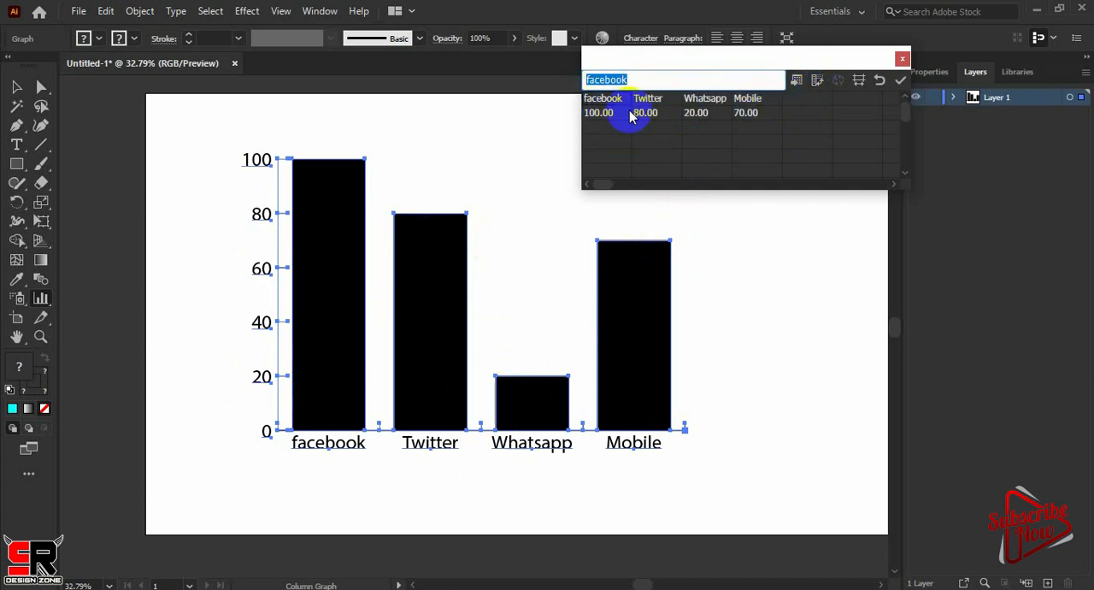
pyautogui.click(904, 84)
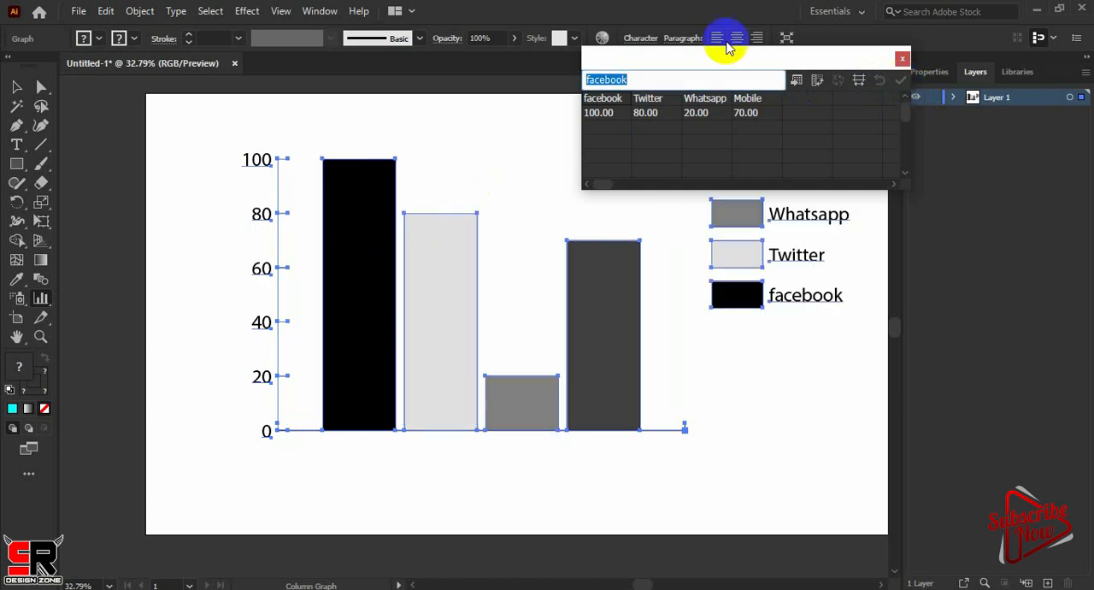
# Reverse the data transposition so each category has its own row, apply it, and move the data window clear of the graph
pyautogui.moveTo(755, 59); pyautogui.dragTo(597, 16)
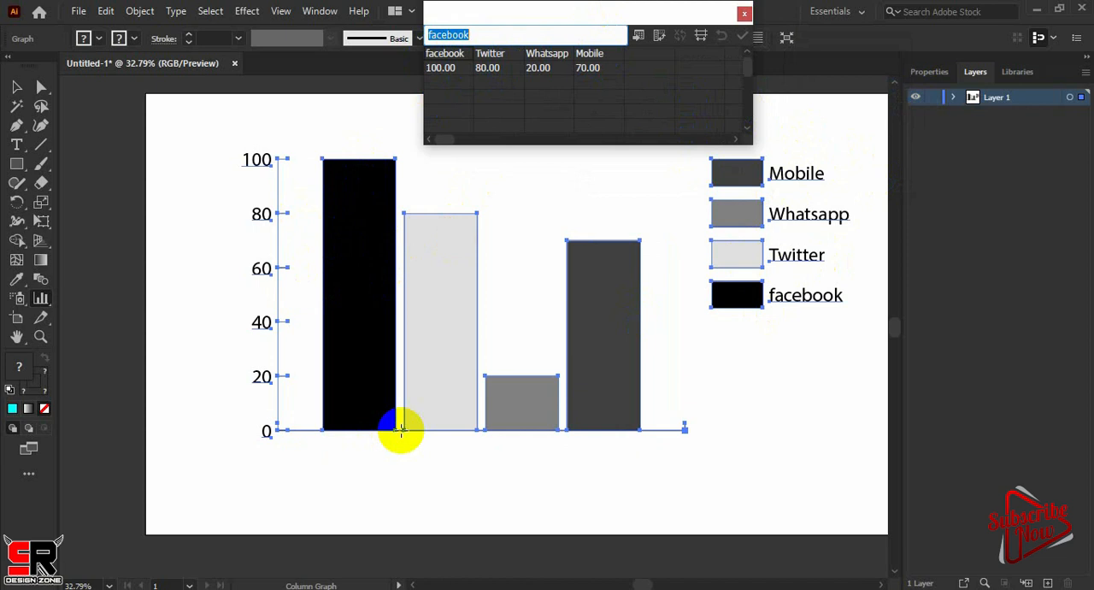
pyautogui.click(658, 35)
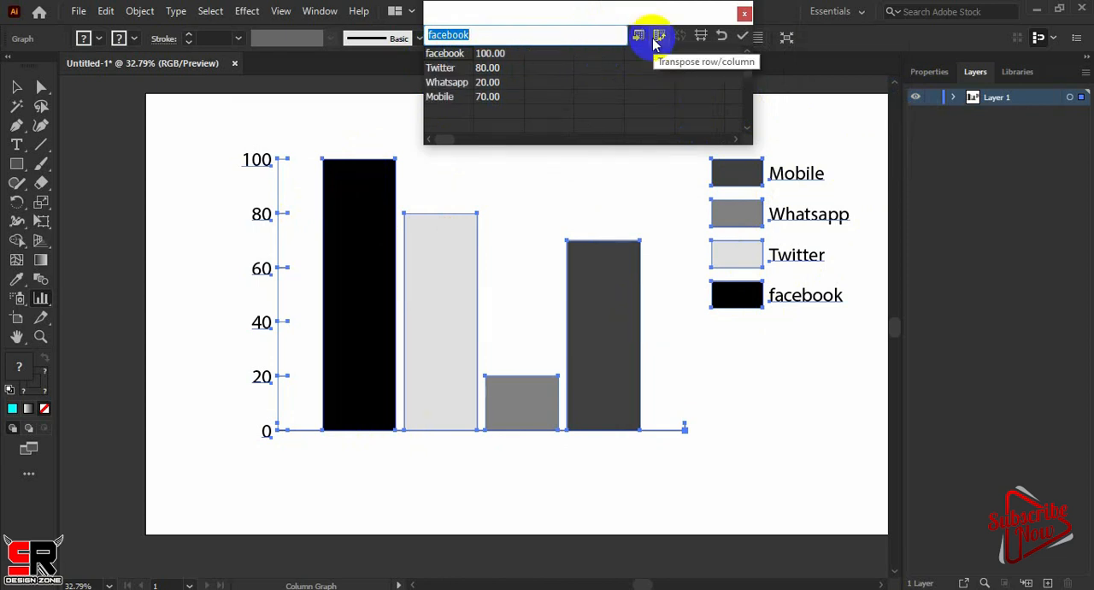
pyautogui.click(742, 35)
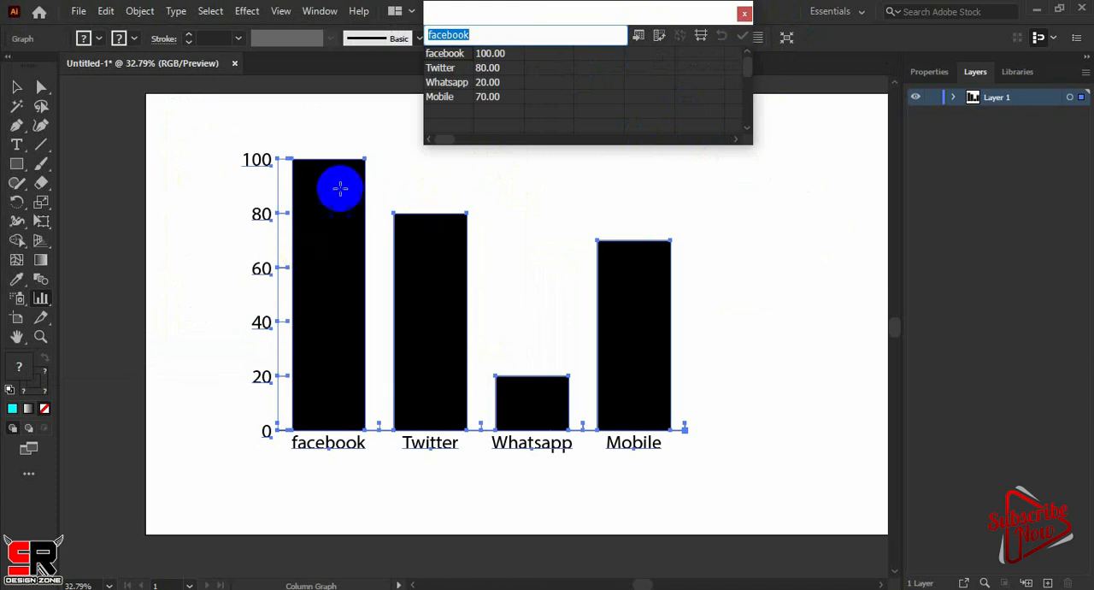
pyautogui.moveTo(642, 17); pyautogui.dragTo(959, 86)
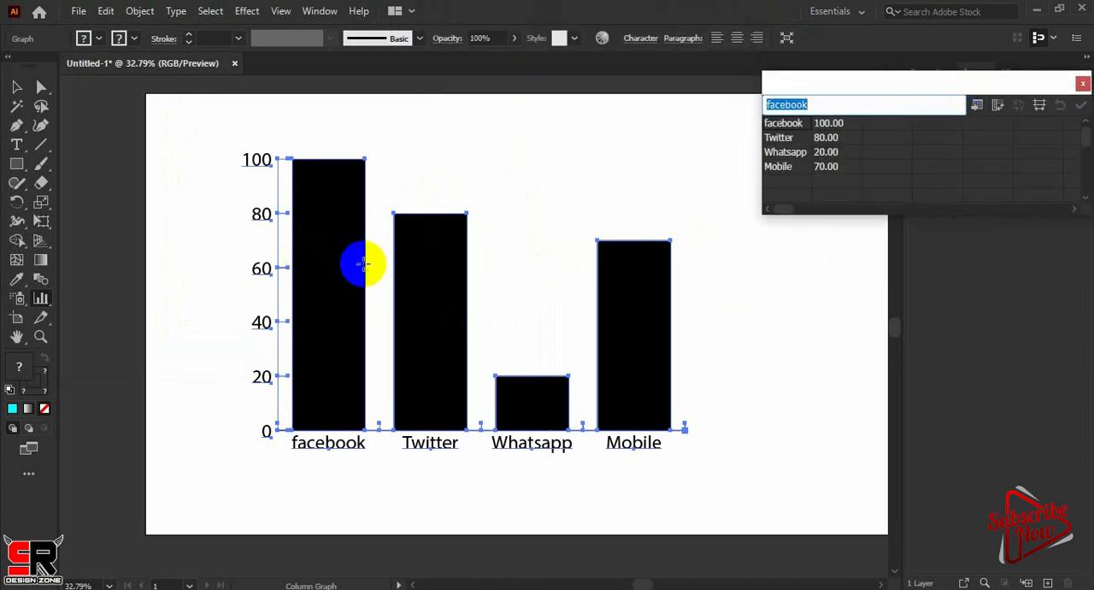
# Select only the facebook column with the Direct Selection Tool and fill it with blue (R=0 G=113 B=188)
pyautogui.click(42, 88)
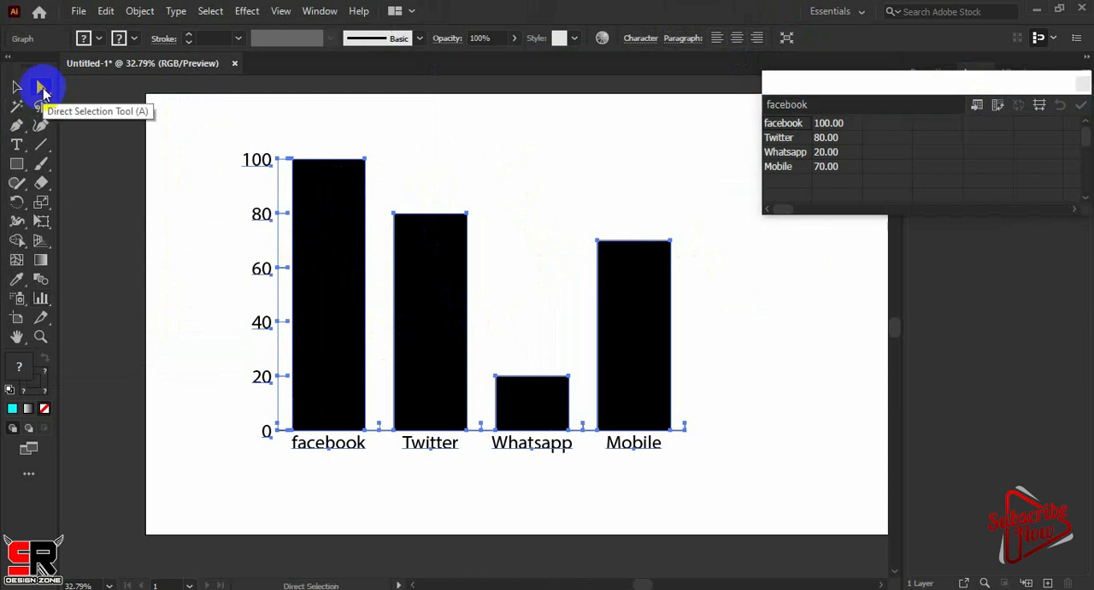
pyautogui.click(313, 262)
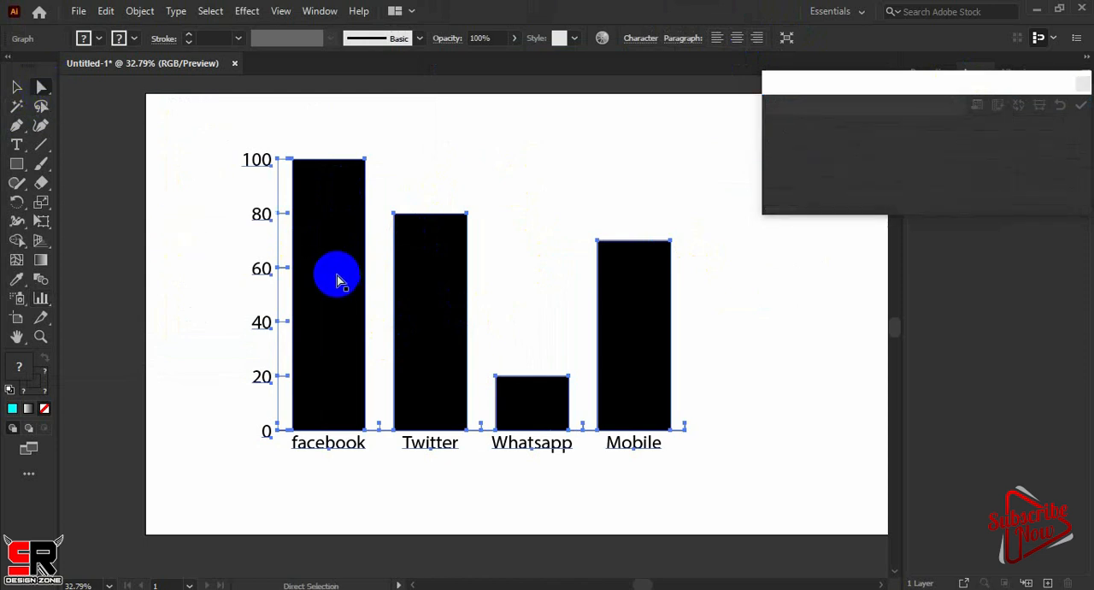
pyautogui.click(338, 279)
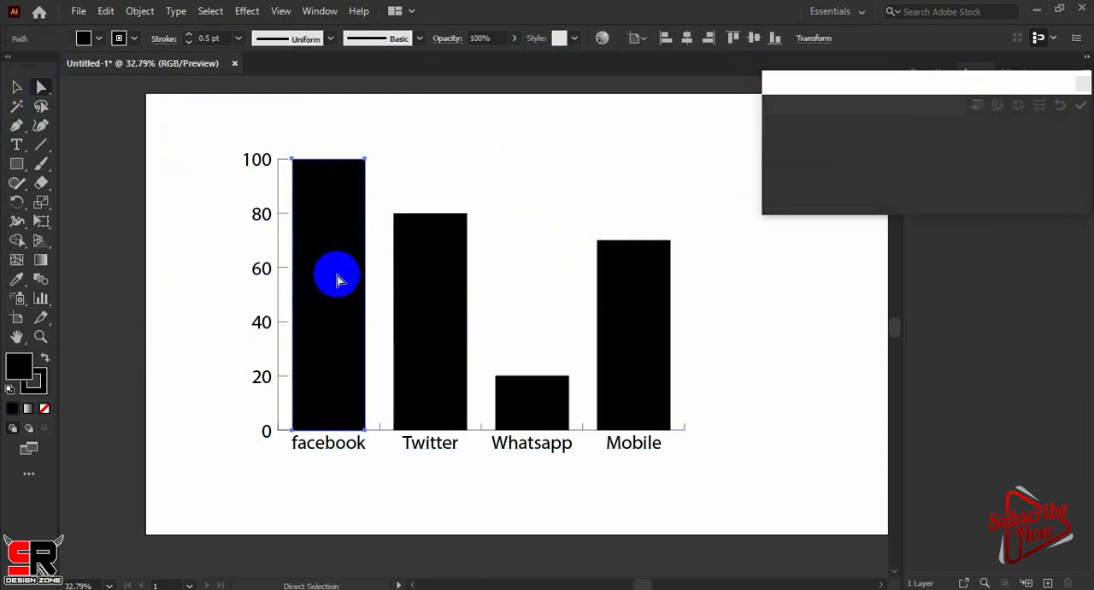
pyautogui.click(99, 38)
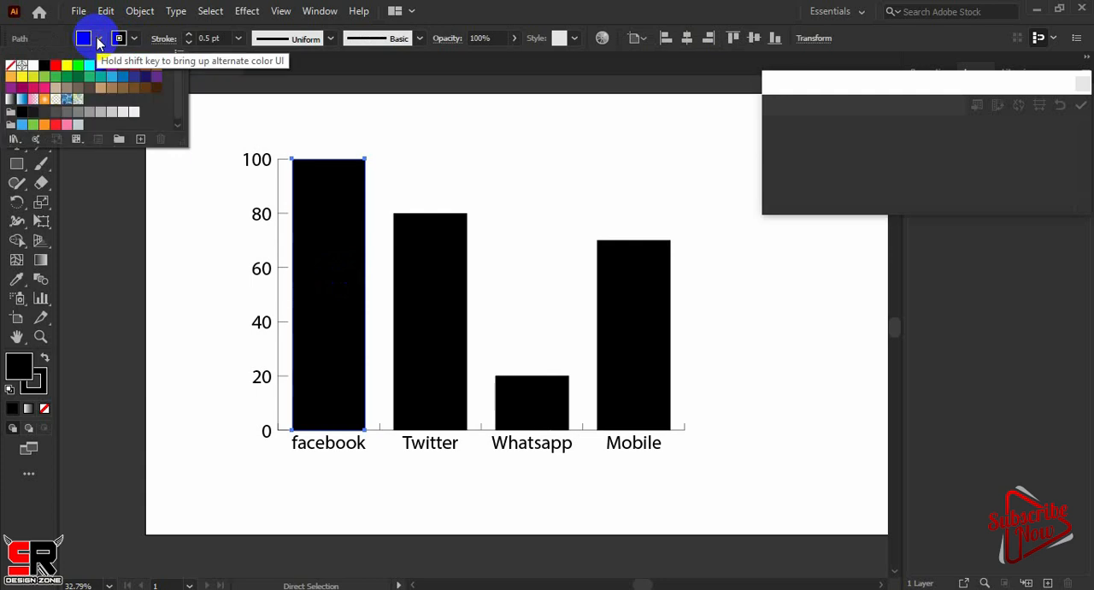
pyautogui.click(67, 65)
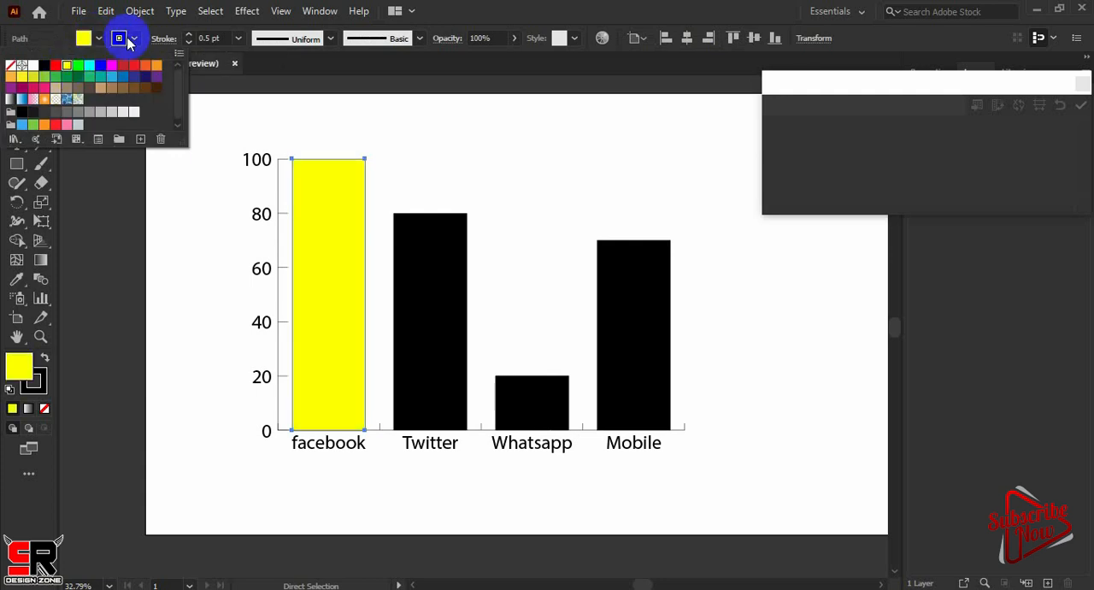
pyautogui.click(447, 289)
pyautogui.click(101, 37)
pyautogui.click(123, 77)
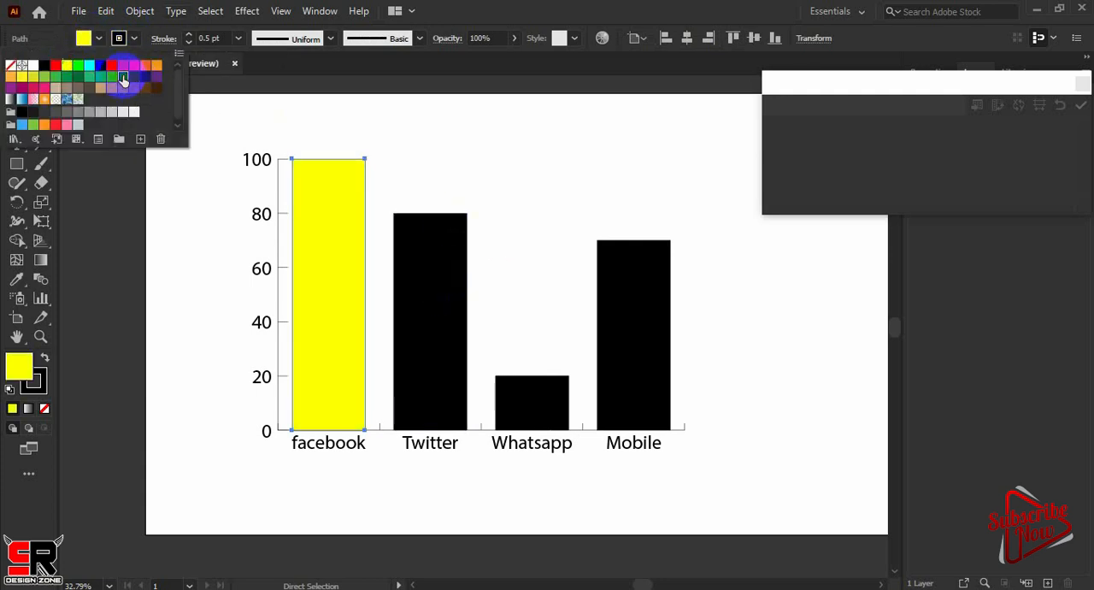
# Select the Twitter column and fill it with cyan
pyautogui.click(435, 285)
pyautogui.click(100, 39)
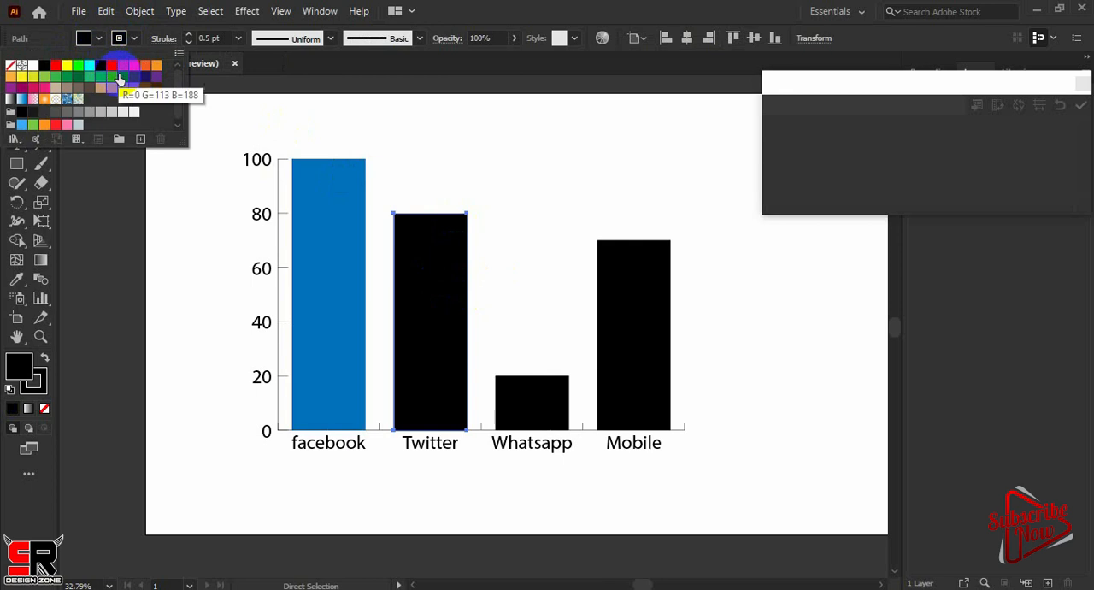
pyautogui.click(120, 77)
pyautogui.click(89, 65)
# Select the Whatsapp column and fill it with crimson (R=212 G=20 B=90)
pyautogui.click(528, 417)
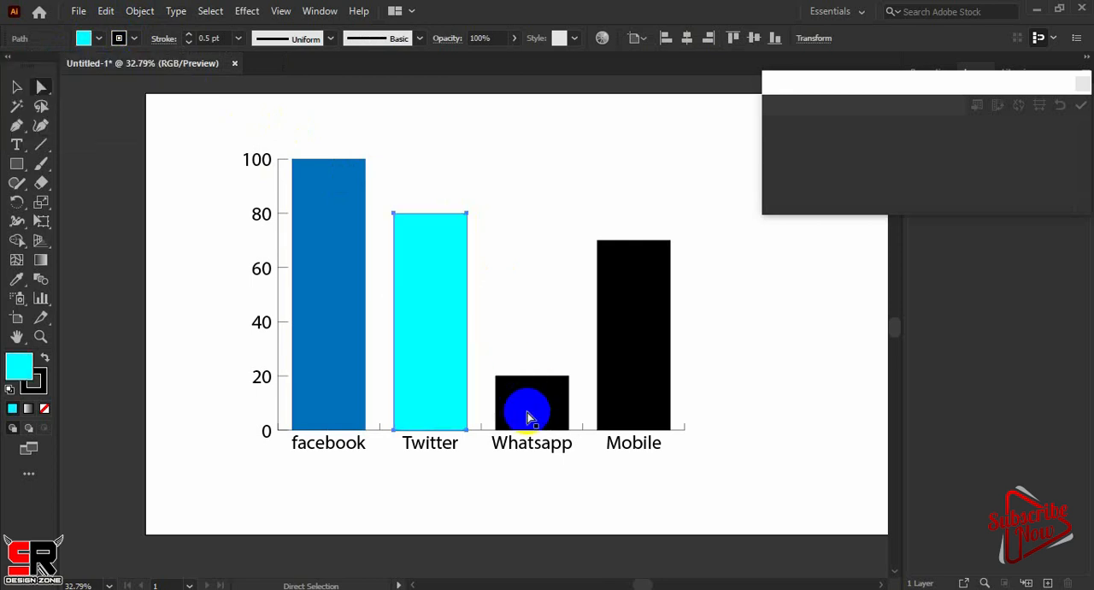
pyautogui.click(100, 38)
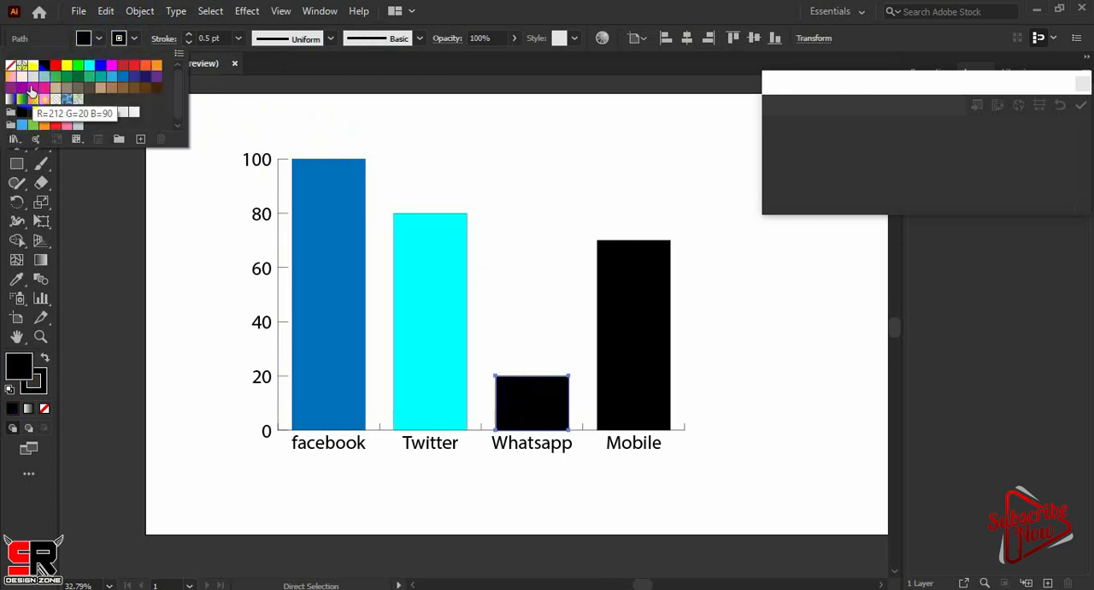
pyautogui.click(31, 89)
# Select the Mobile column and fill it with yellow
pyautogui.click(630, 303)
pyautogui.click(100, 39)
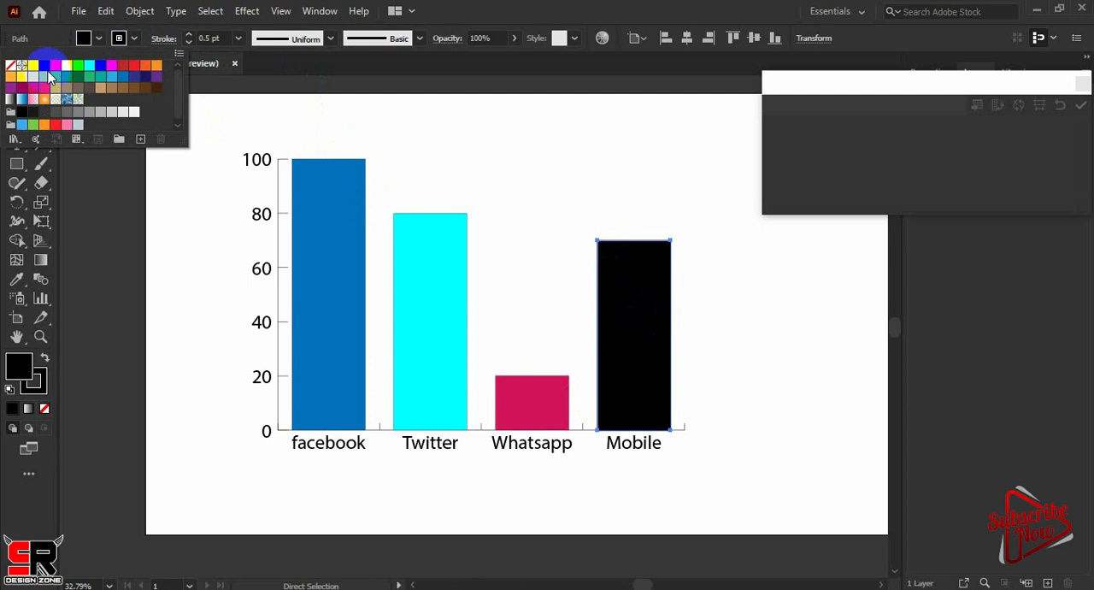
pyautogui.click(32, 65)
pyautogui.click(151, 276)
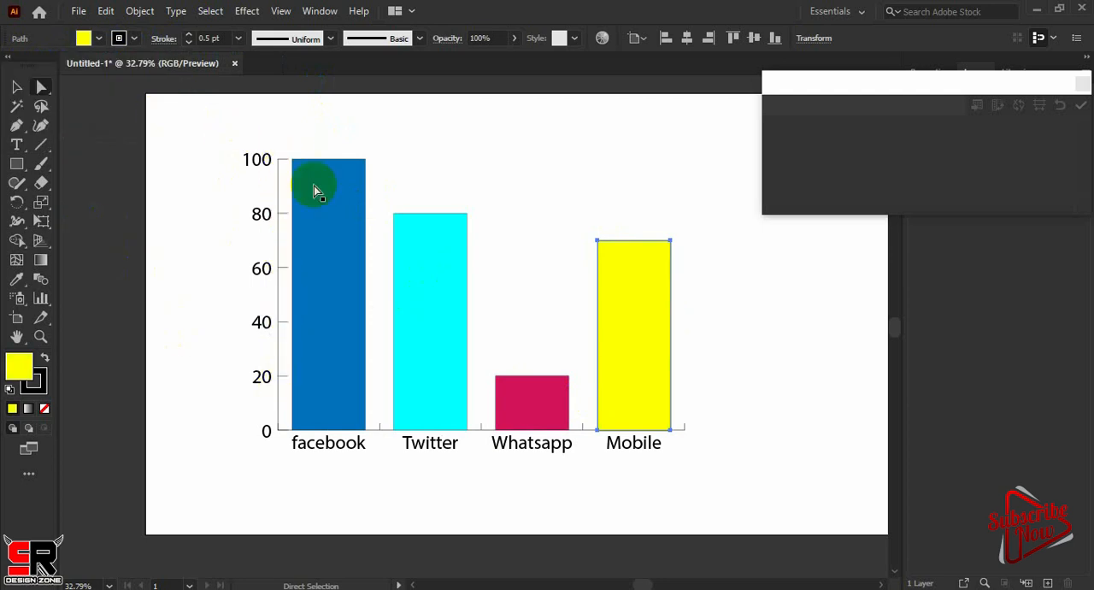
pyautogui.click(43, 89)
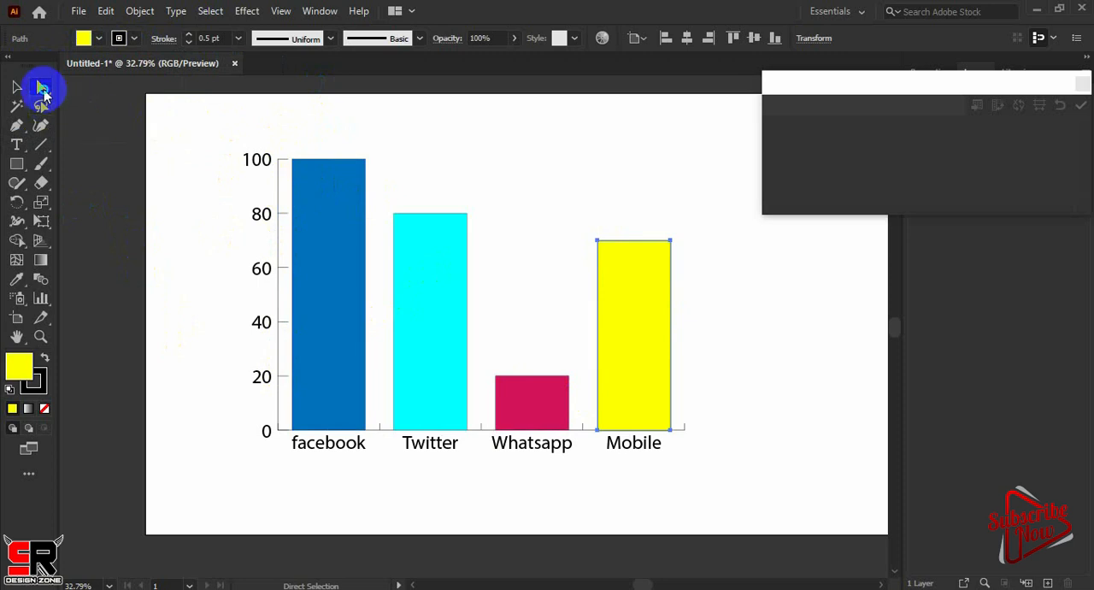
pyautogui.moveTo(43, 88); pyautogui.dragTo(137, 89)
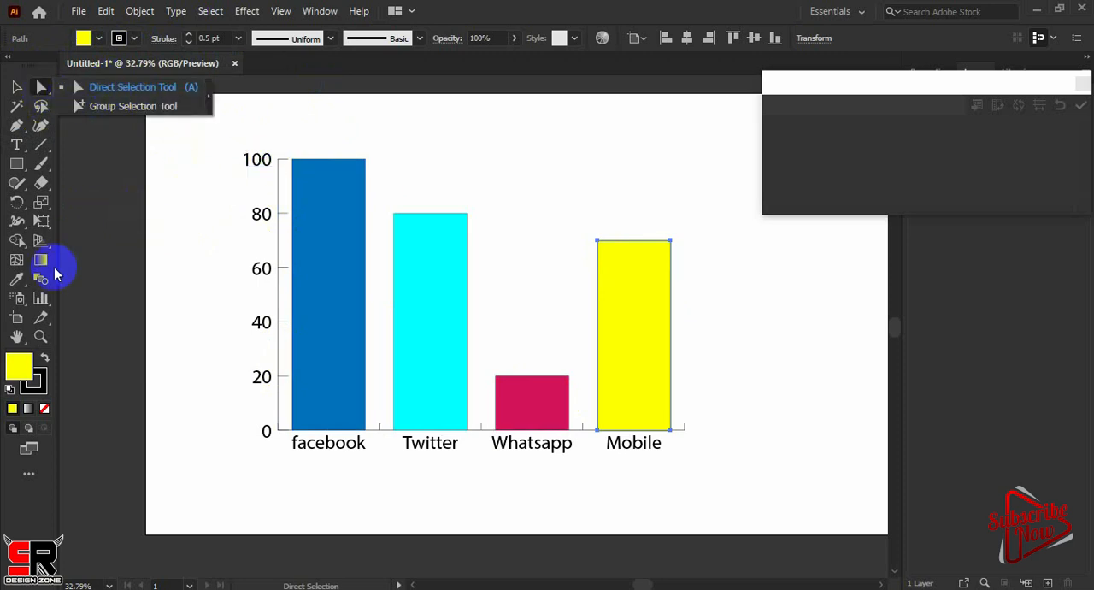
# Try to set the graph's value axis to On Both Sides in the Graph Type options while only the Mobile column is selected
pyautogui.click(41, 301)
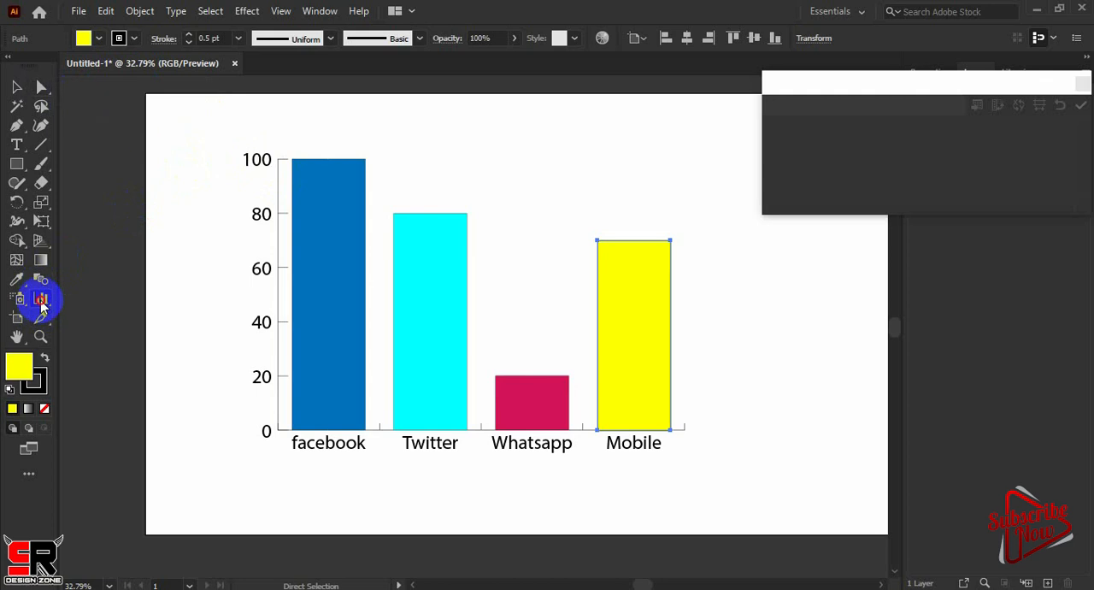
pyautogui.doubleClick(41, 303)
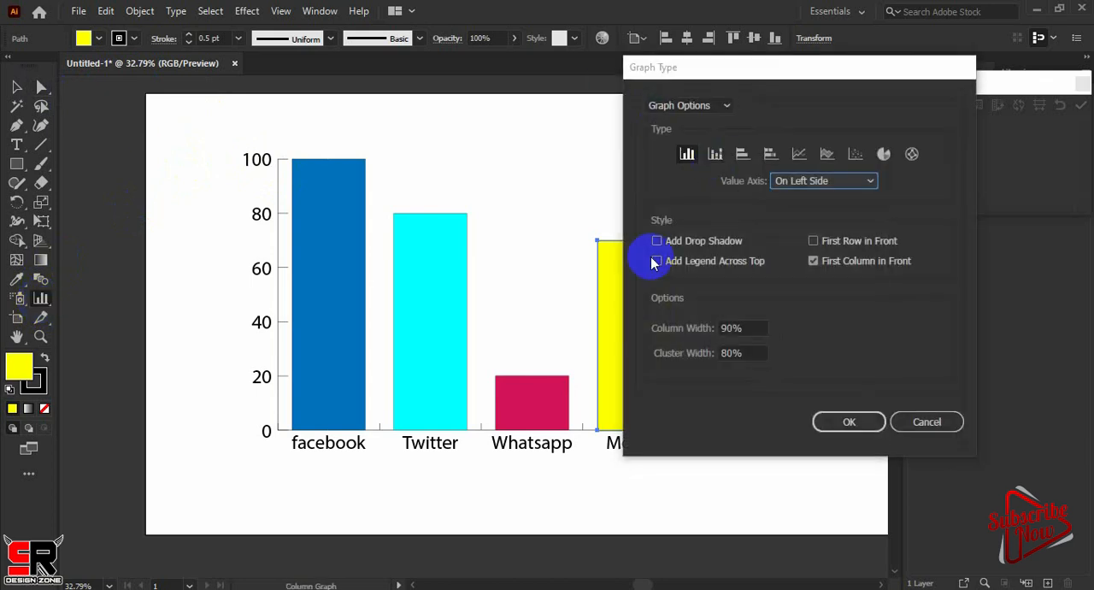
pyautogui.moveTo(808, 75); pyautogui.dragTo(701, 55)
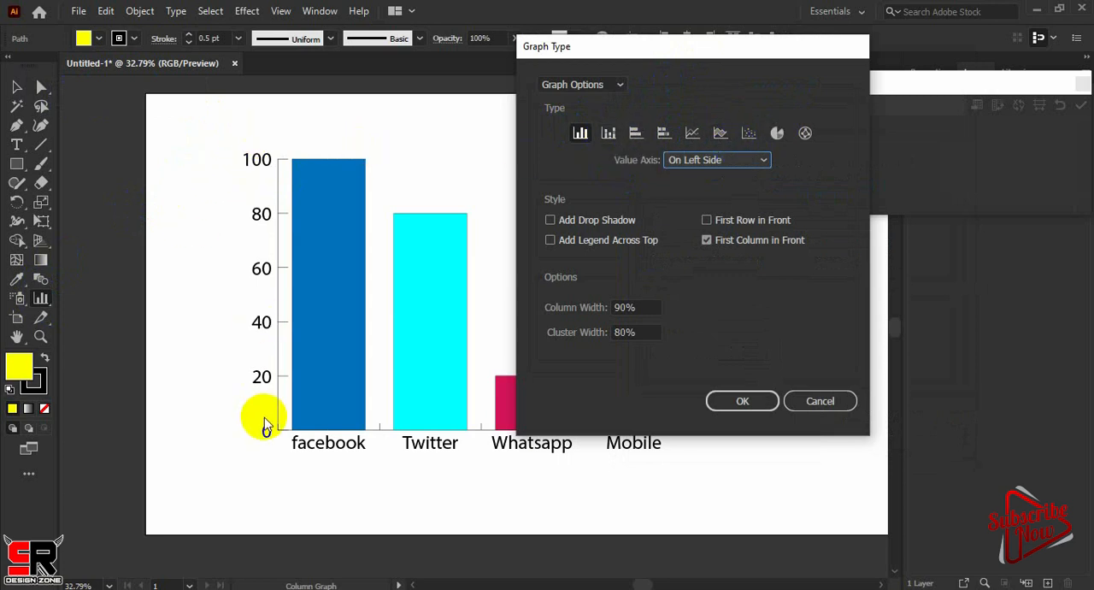
pyautogui.click(763, 160)
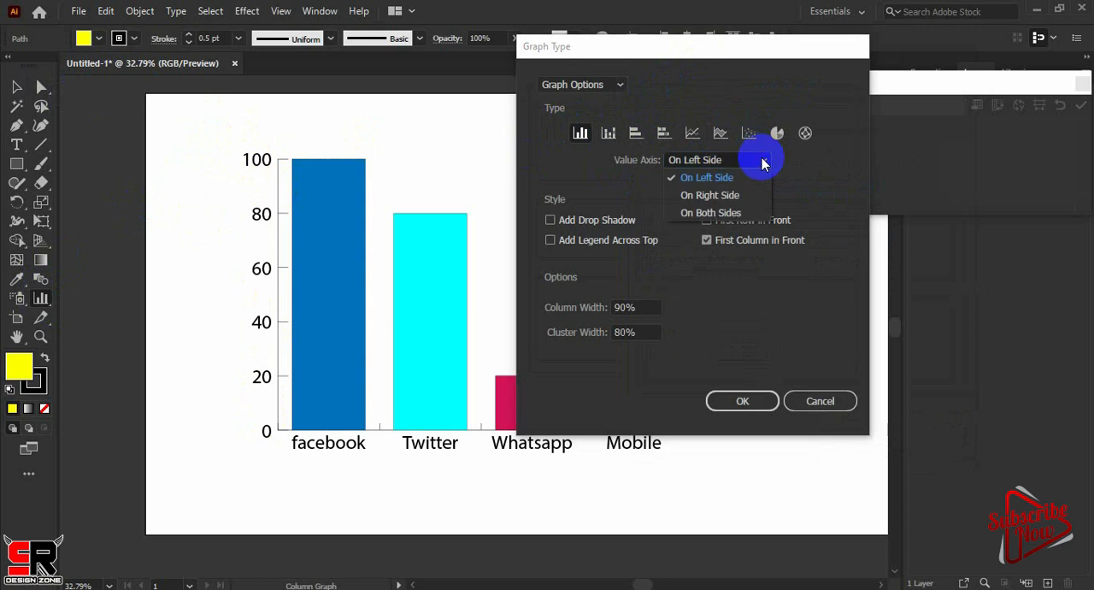
pyautogui.click(715, 213)
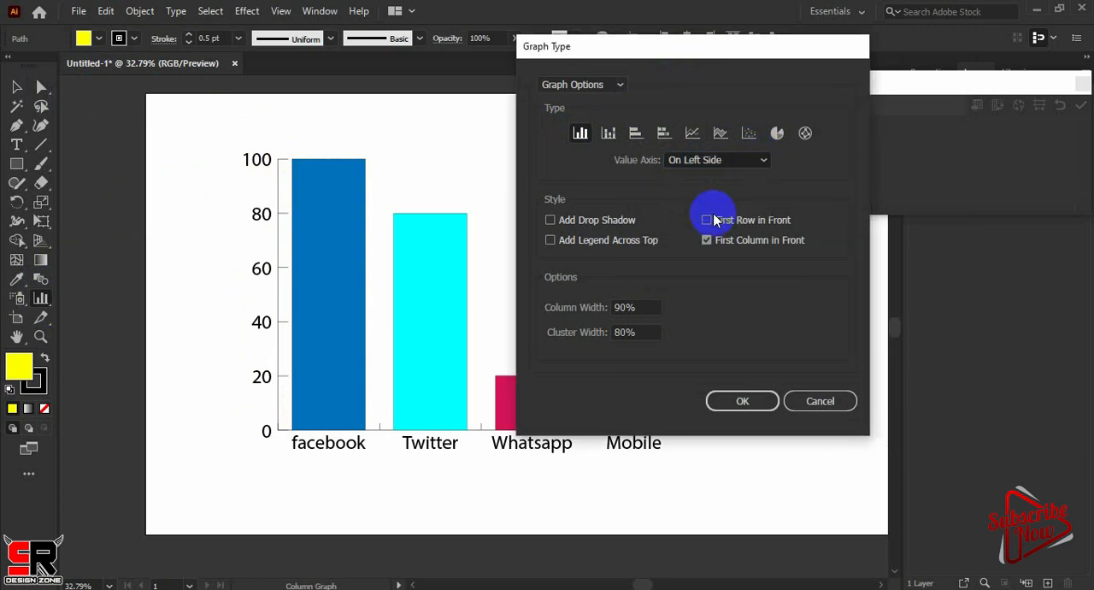
pyautogui.click(742, 402)
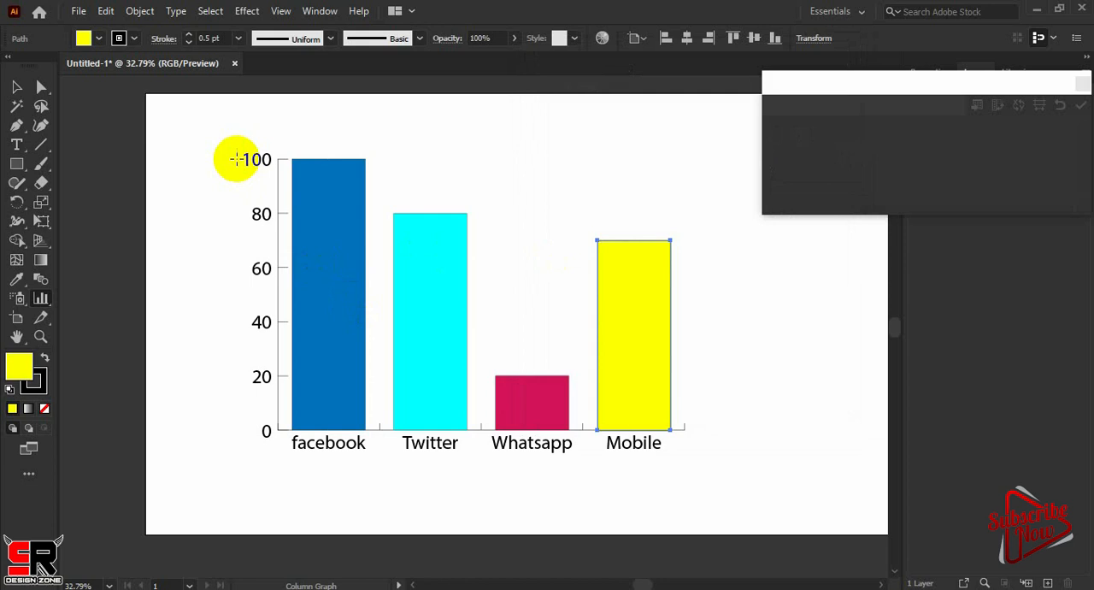
# Select the whole column graph and set its value axis to On Right Side in the Graph Type options
pyautogui.hotkey('ctrl', 'shift', 'a')
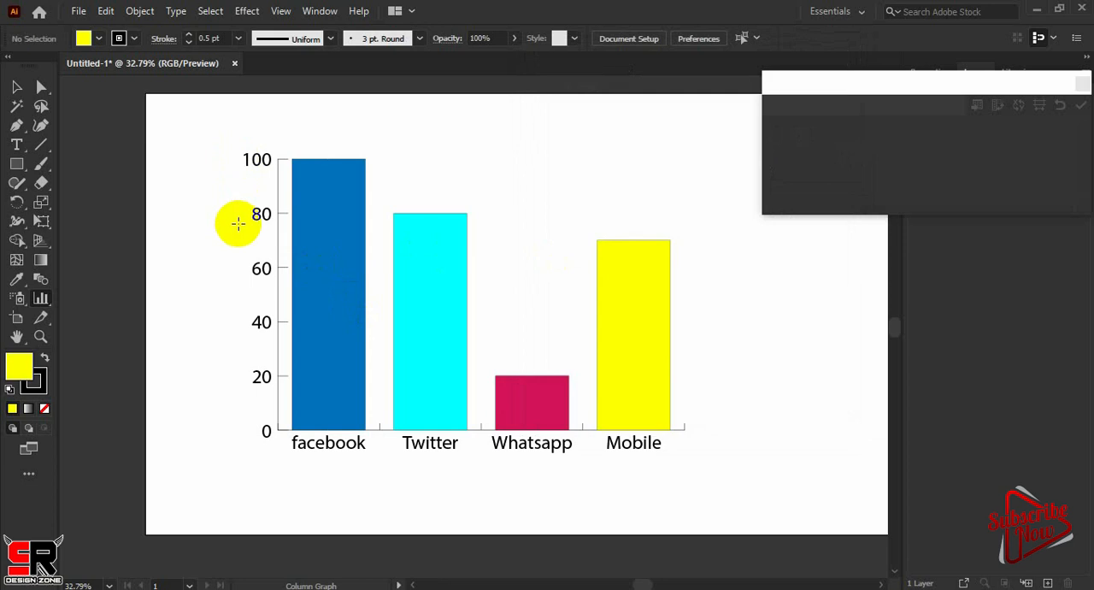
pyautogui.moveTo(880, 80); pyautogui.dragTo(795, 6)
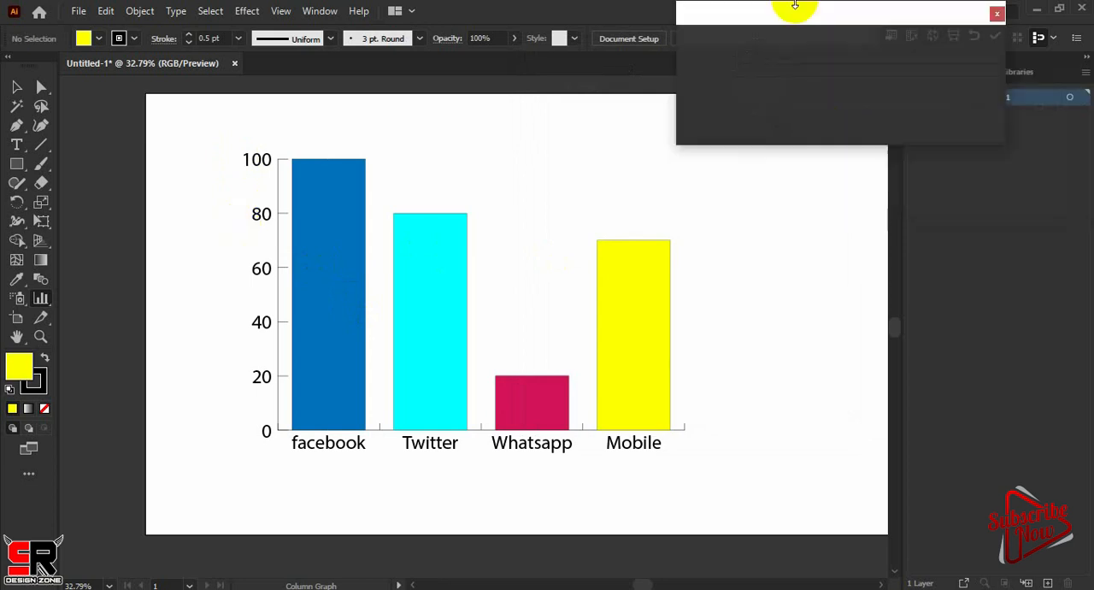
pyautogui.click(39, 299)
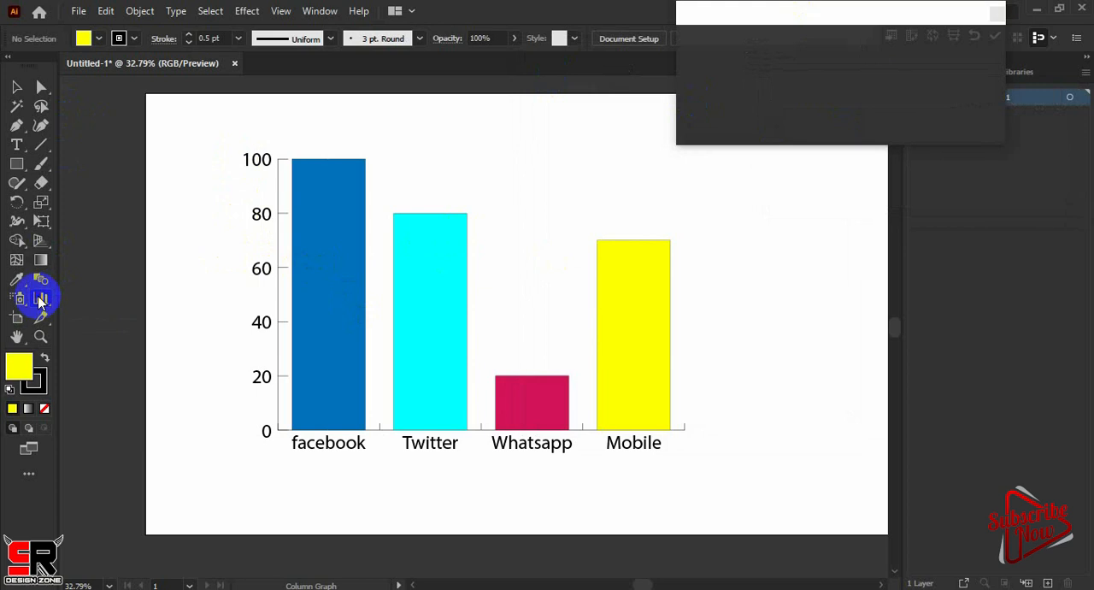
pyautogui.doubleClick(39, 299)
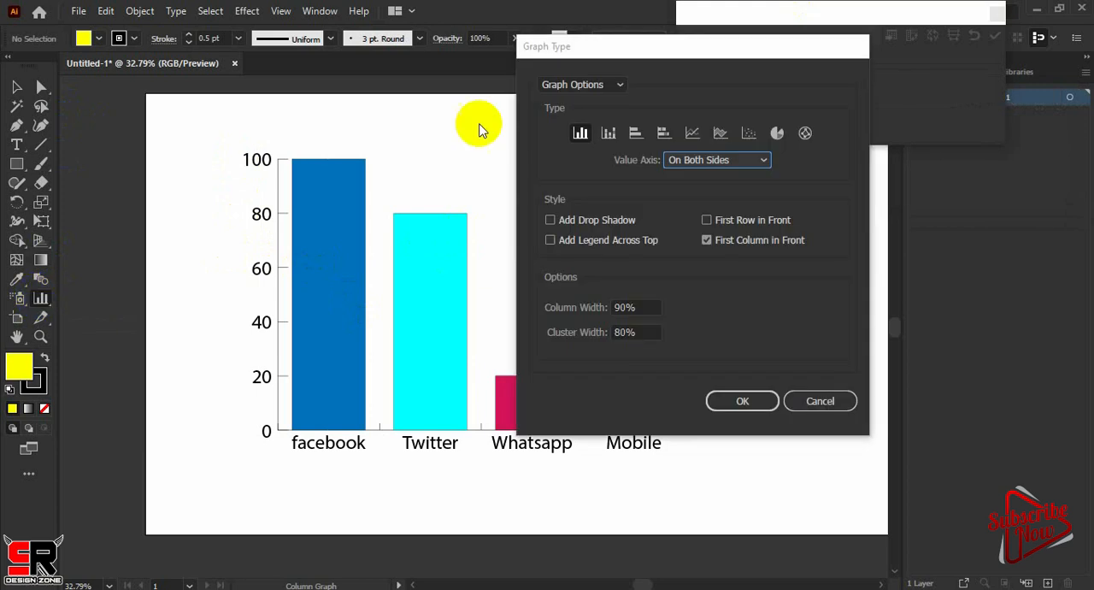
pyautogui.click(765, 161)
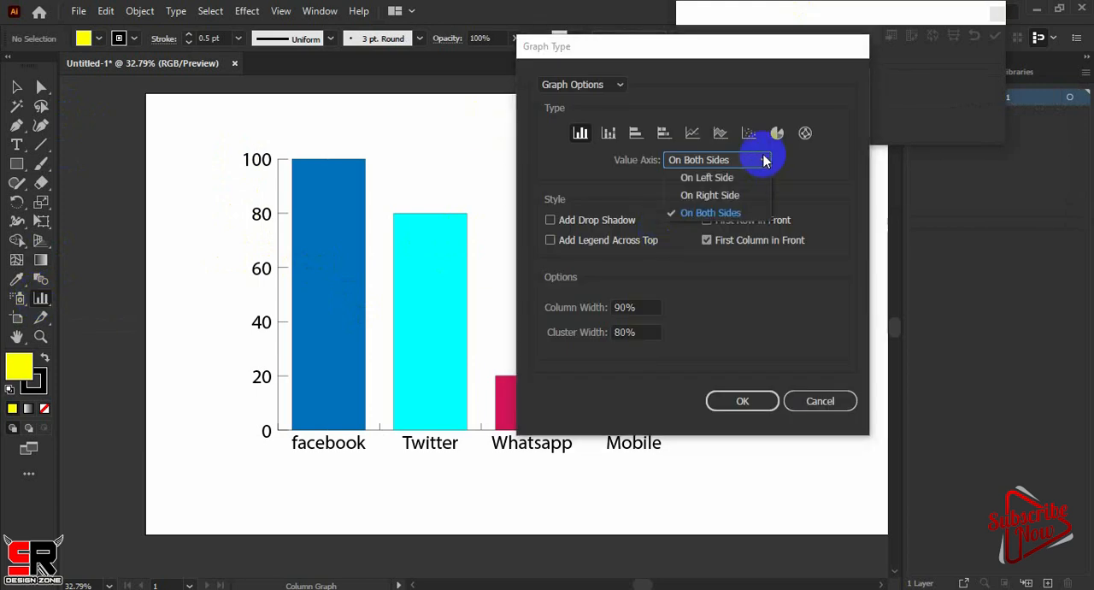
pyautogui.click(731, 195)
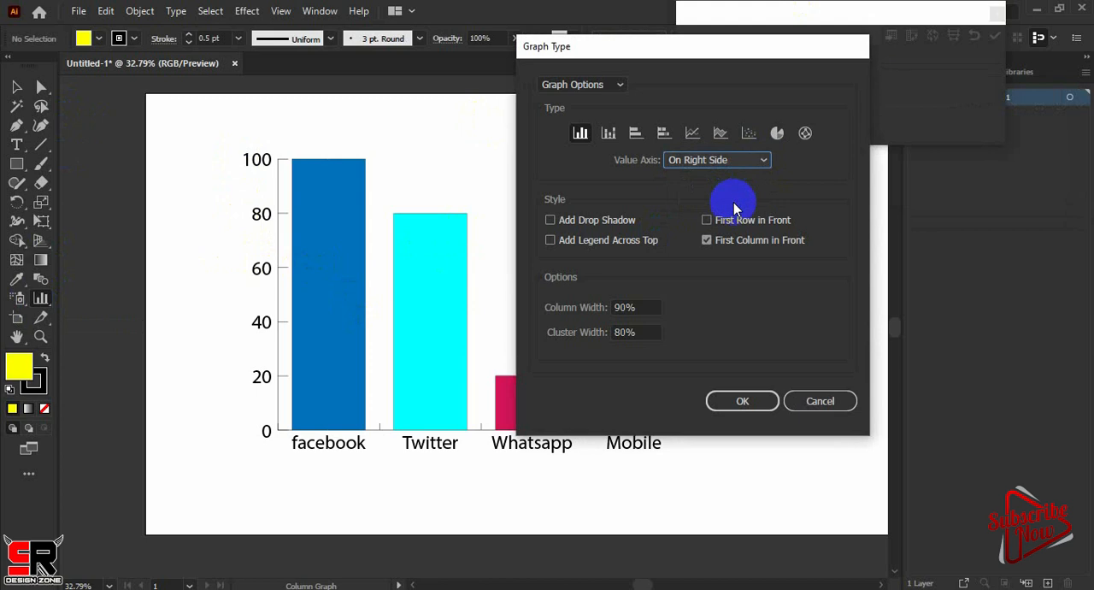
pyautogui.click(742, 402)
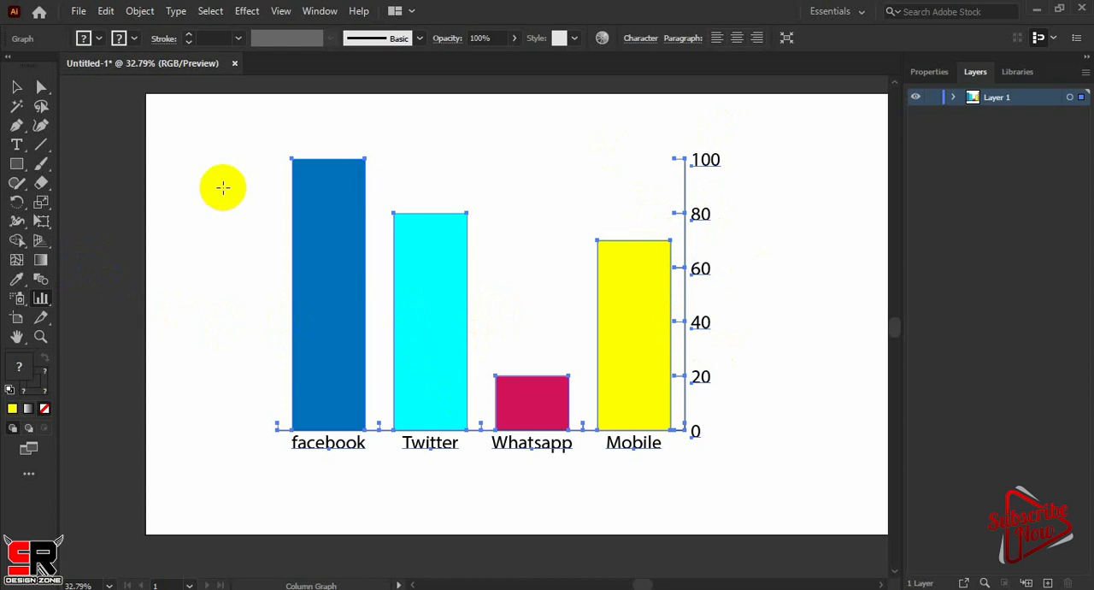
# Tear off the set of graph tools and place it over the upper-left corner of the artboard
pyautogui.click(41, 298)
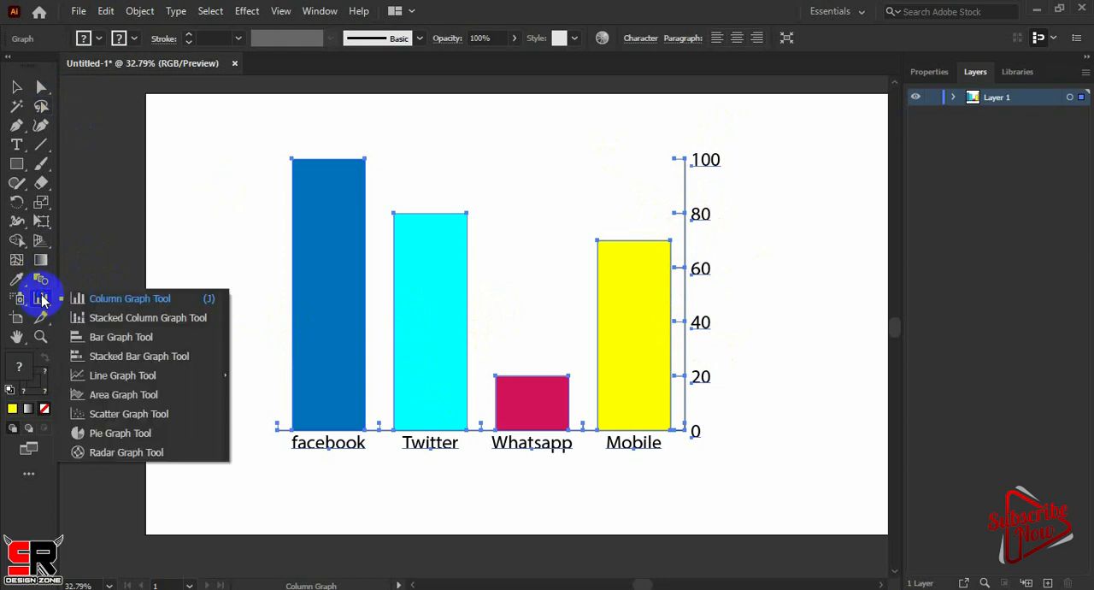
pyautogui.click(226, 377)
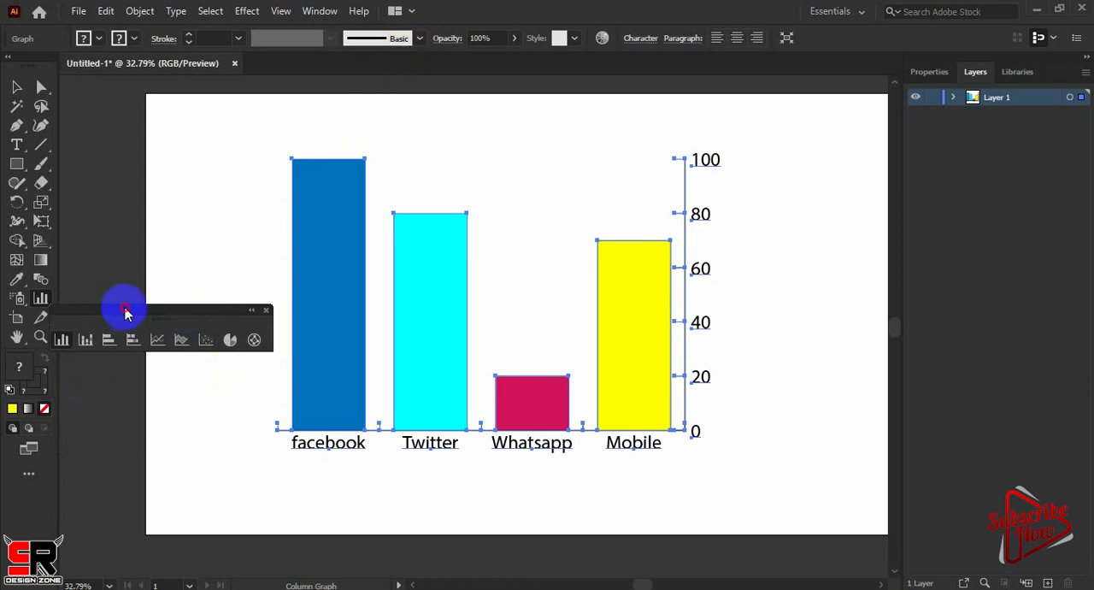
pyautogui.moveTo(122, 310); pyautogui.dragTo(229, 84)
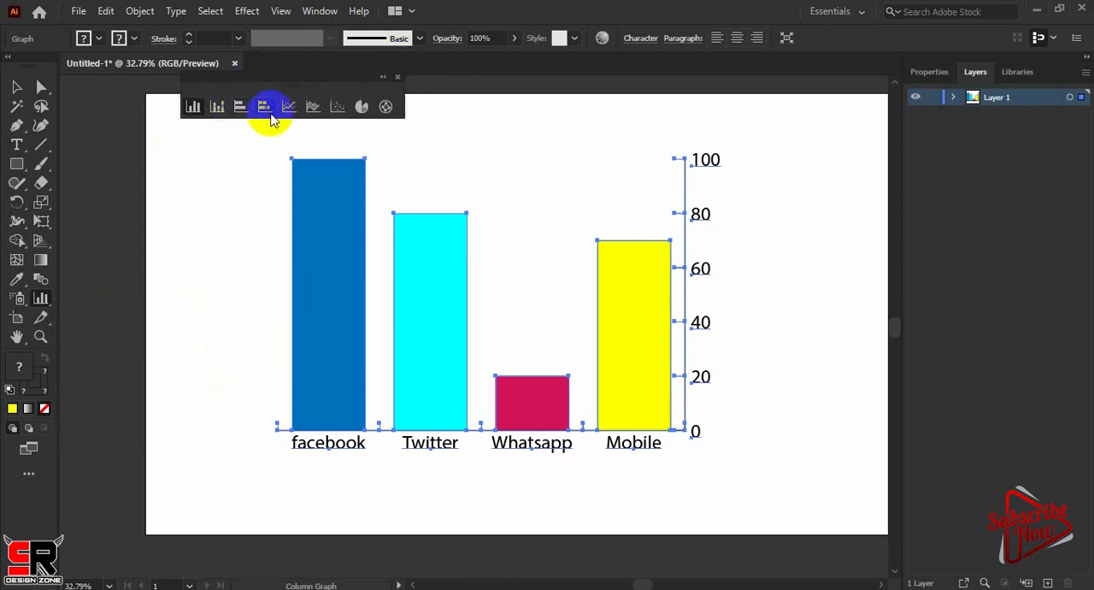
# Select the entire coloured column graph and delete it from the artboard
pyautogui.click(14, 88)
pyautogui.click(722, 187)
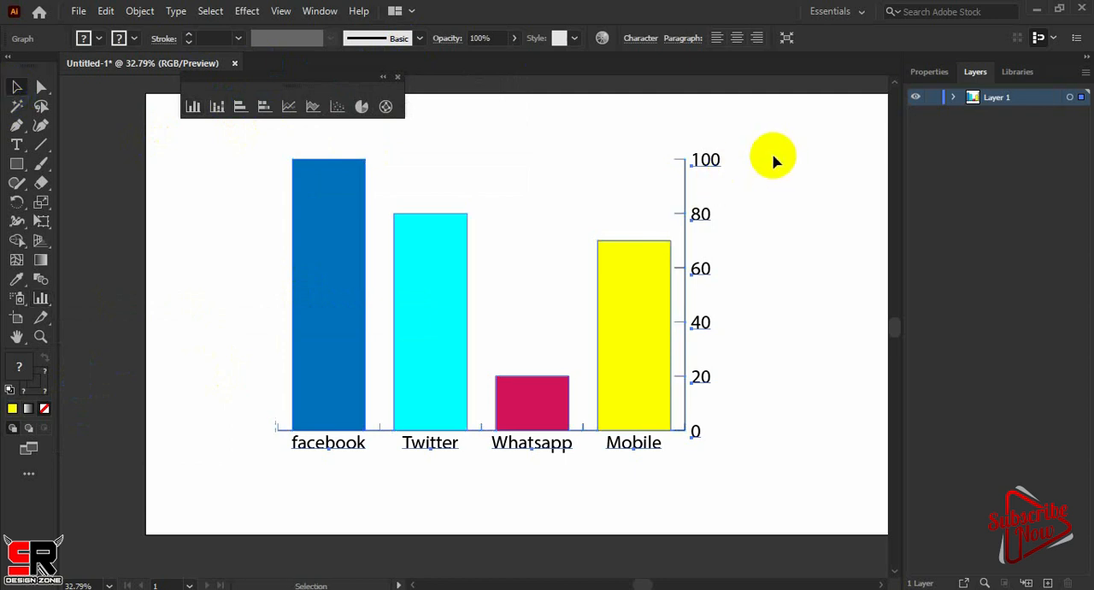
pyautogui.moveTo(774, 156); pyautogui.dragTo(263, 482)
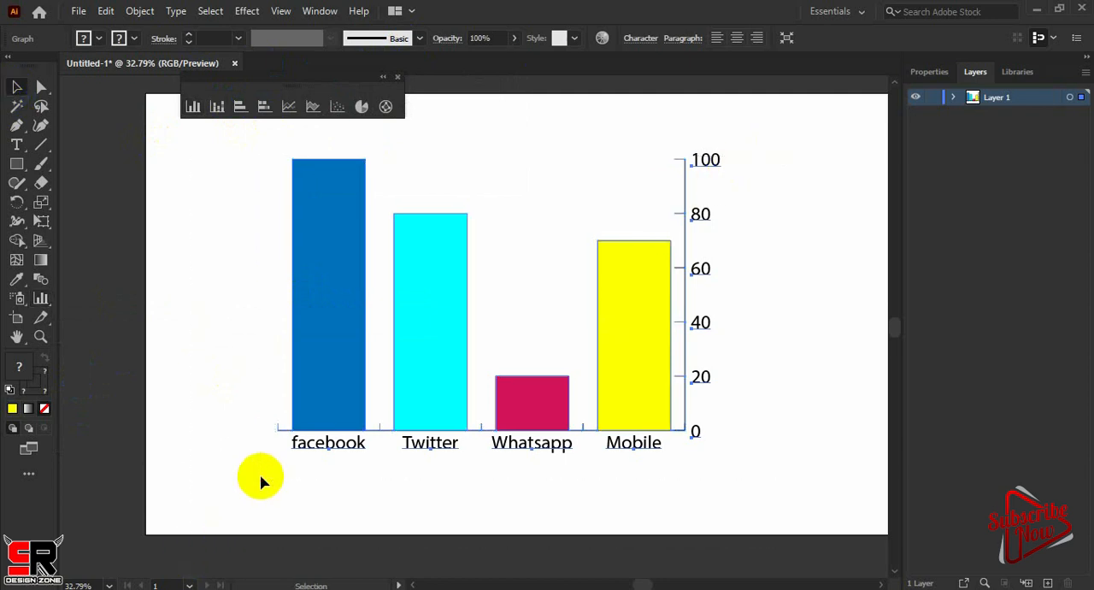
pyautogui.press('Delete')
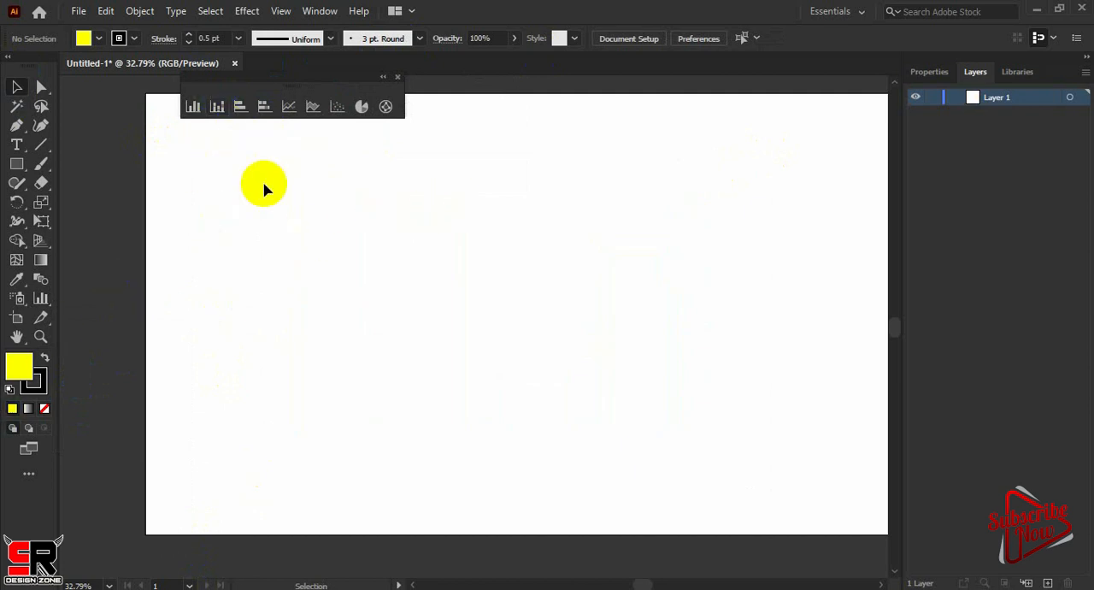
# Draw a graph with the Stacked Column Graph Tool across the middle of the empty artboard
pyautogui.click(40, 297)
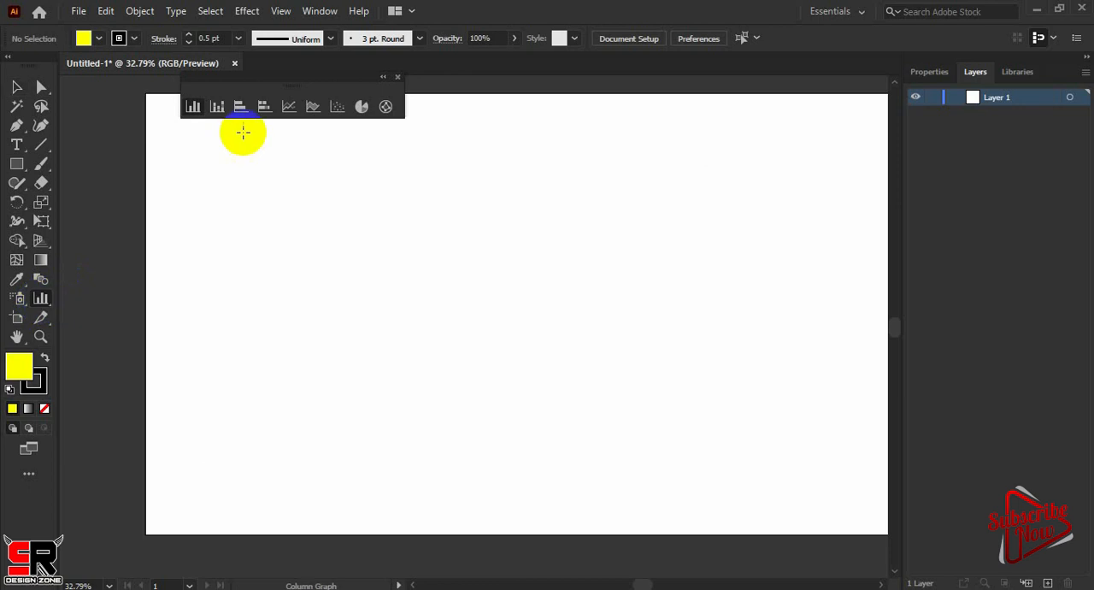
pyautogui.click(217, 107)
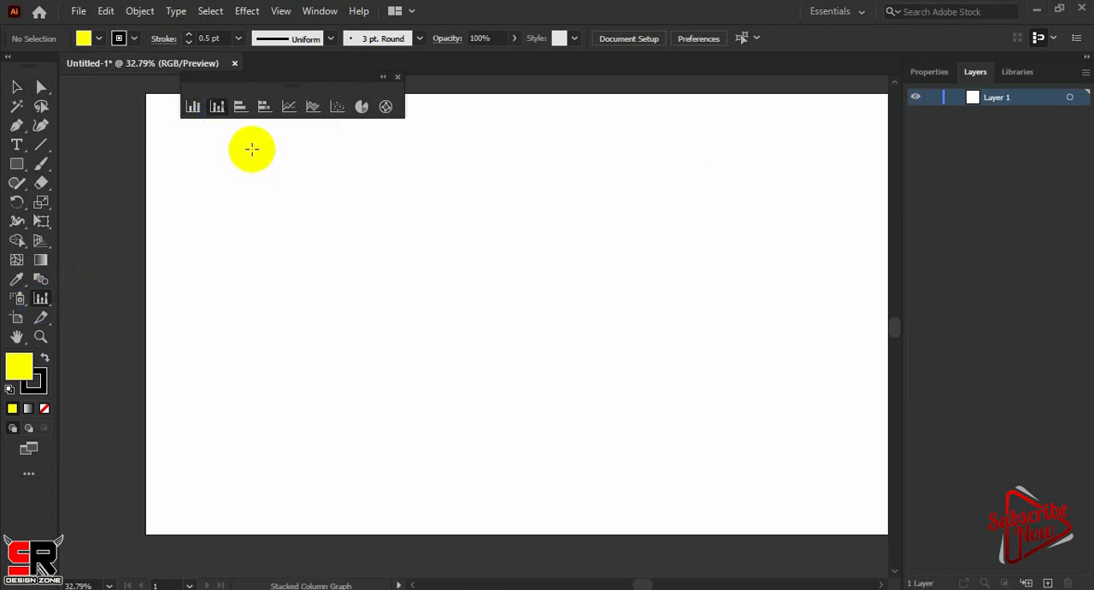
pyautogui.moveTo(252, 149); pyautogui.dragTo(711, 464)
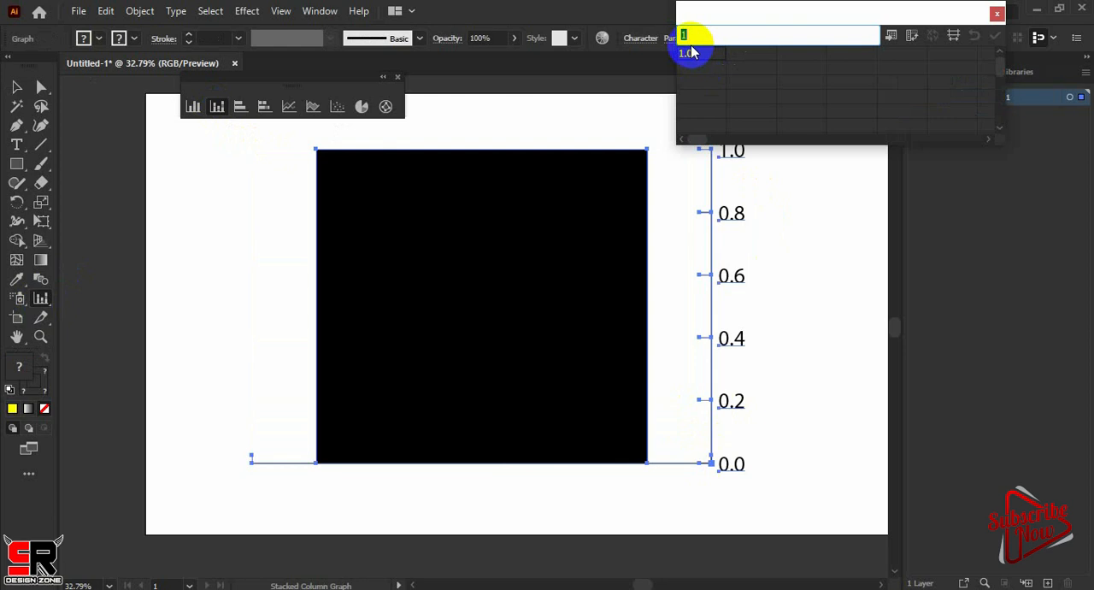
# Enter 20, 30 and 40 in the first row of the graph data and 10, 40 and 50 in the second row
pyautogui.write('20')
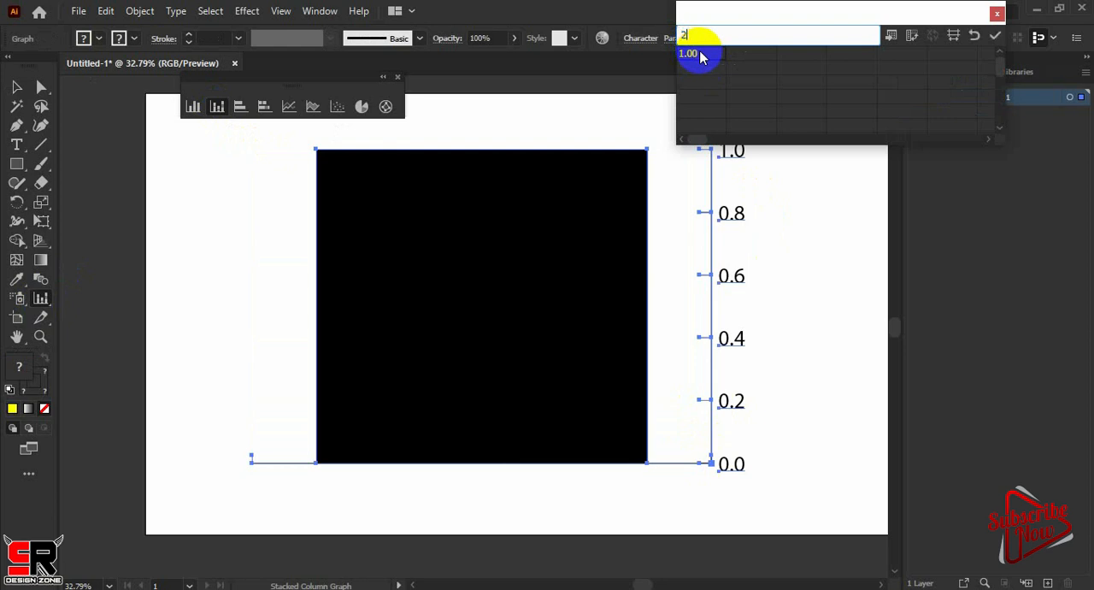
pyautogui.click(744, 54)
pyautogui.write('30')
pyautogui.click(791, 54)
pyautogui.write('40')
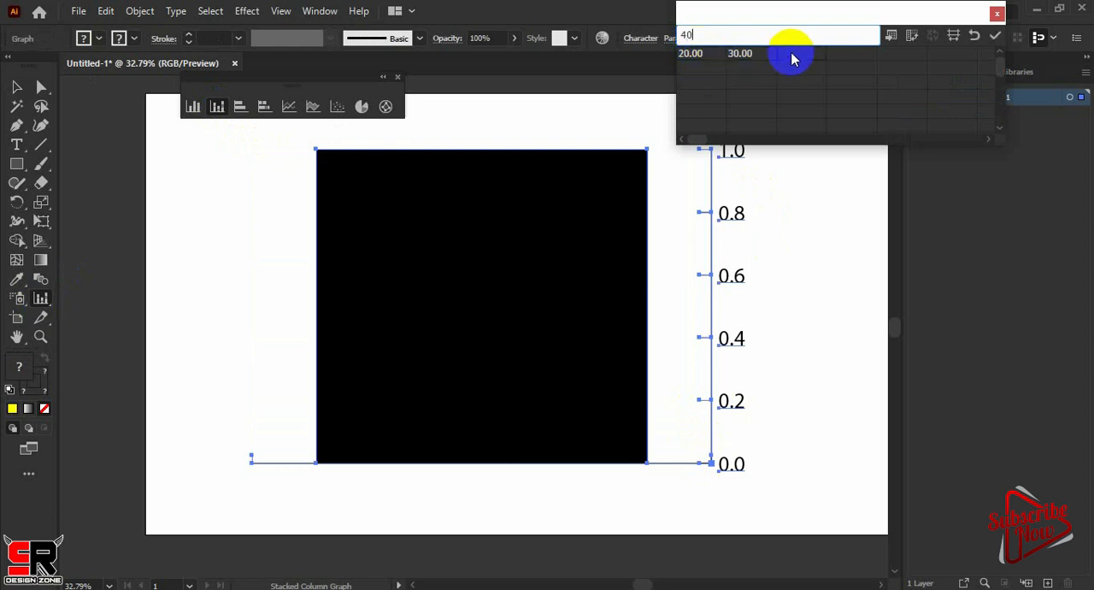
pyautogui.click(693, 76)
pyautogui.write('10')
pyautogui.click(747, 76)
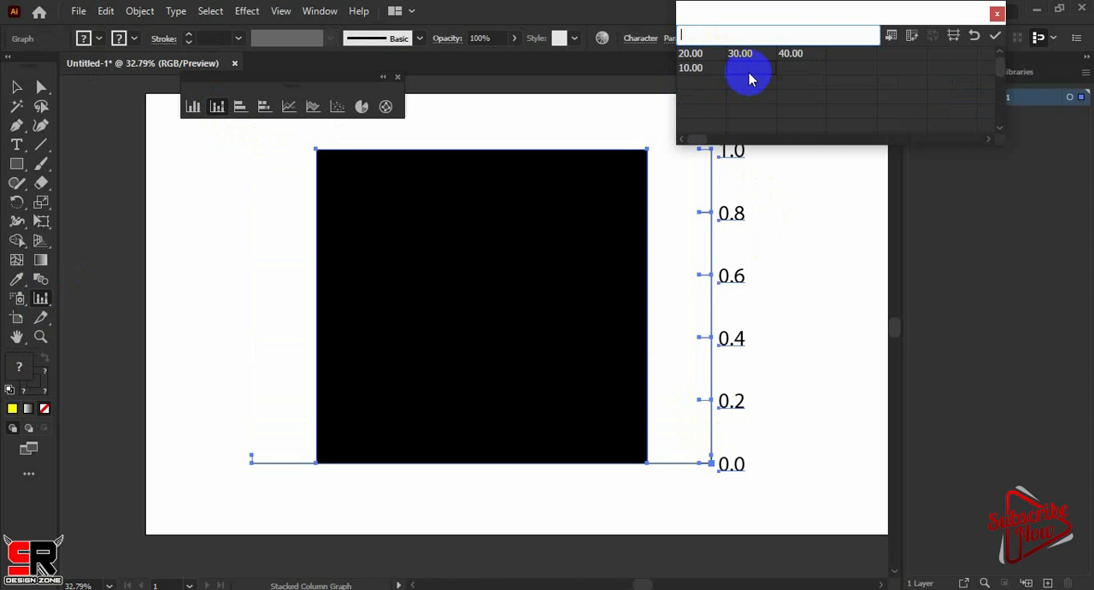
pyautogui.write('40')
pyautogui.click(790, 74)
pyautogui.write('50')
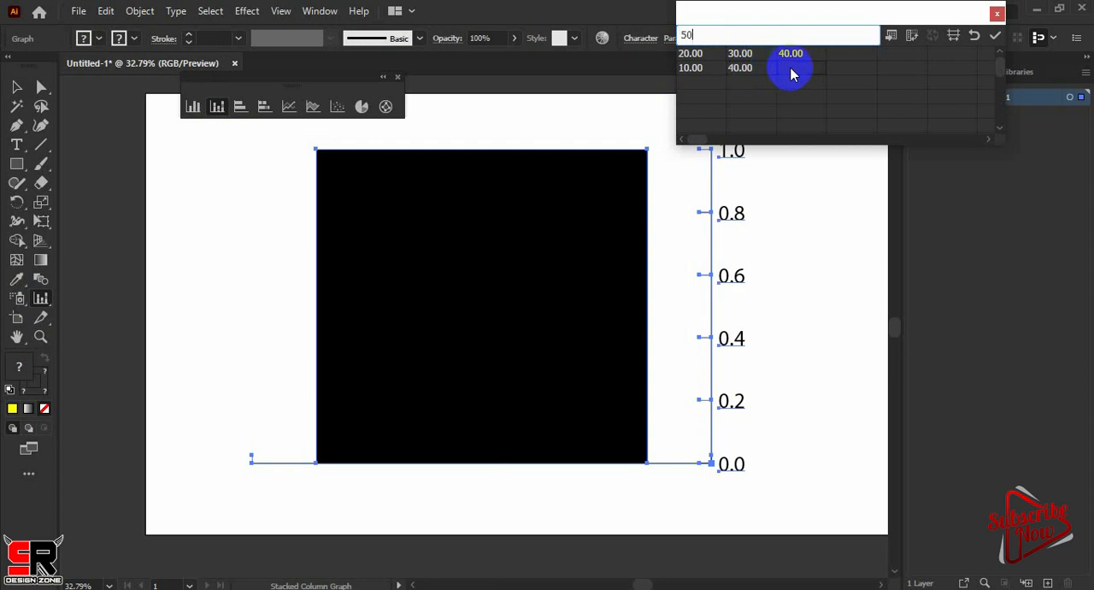
# Apply the data to the stacked column graph, transpose its rows and columns, and apply the transposed data
pyautogui.click(995, 35)
pyautogui.click(911, 35)
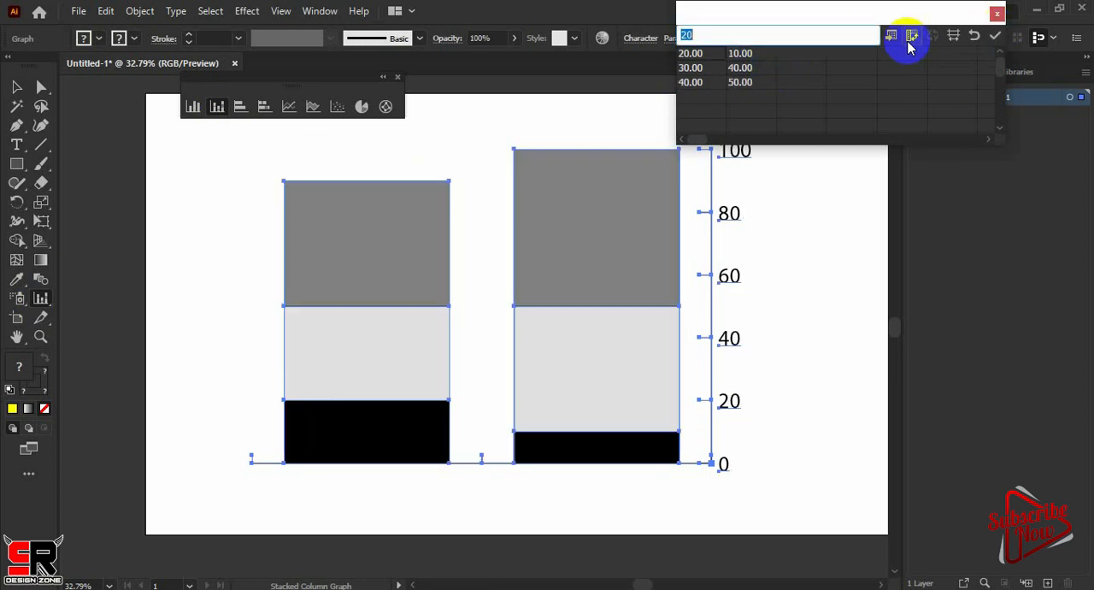
pyautogui.click(994, 36)
# Set the stacked column graph's value axis to On Left Side in the Graph Type options
pyautogui.click(40, 299)
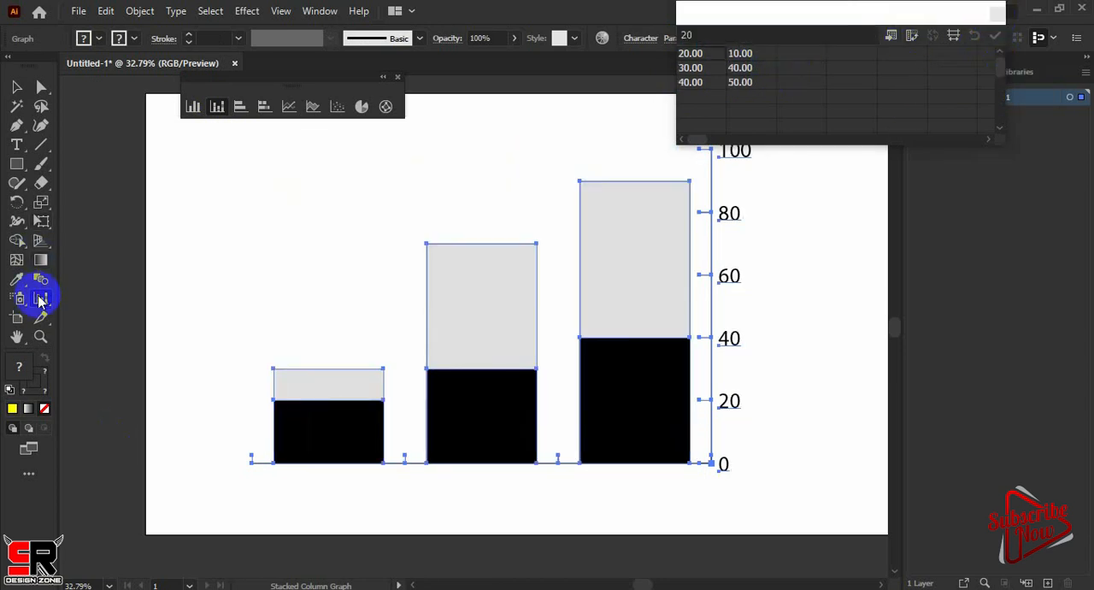
pyautogui.doubleClick(40, 300)
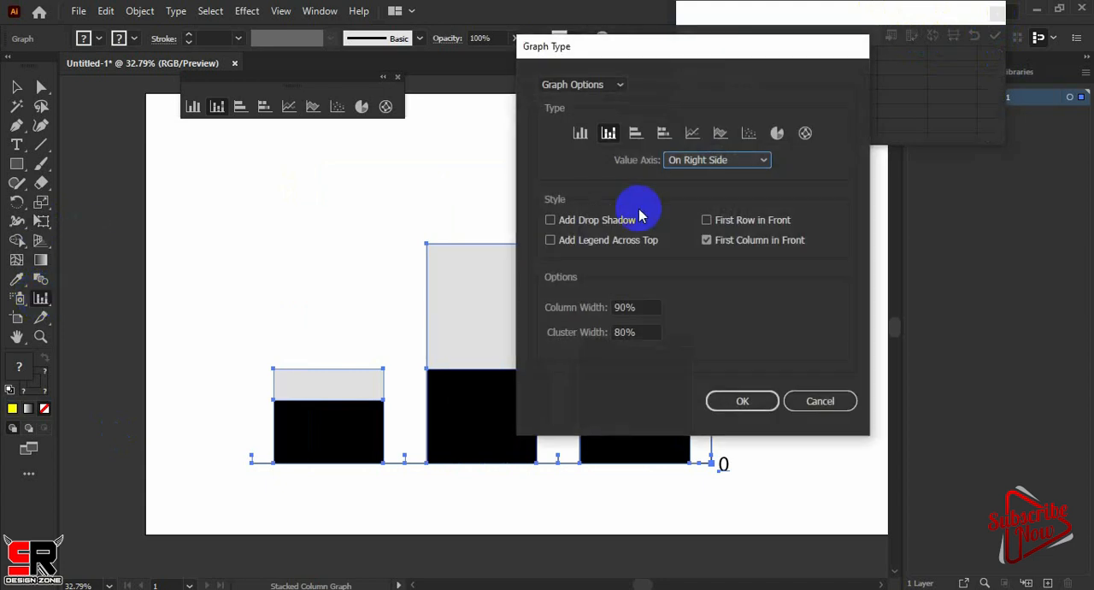
pyautogui.click(755, 164)
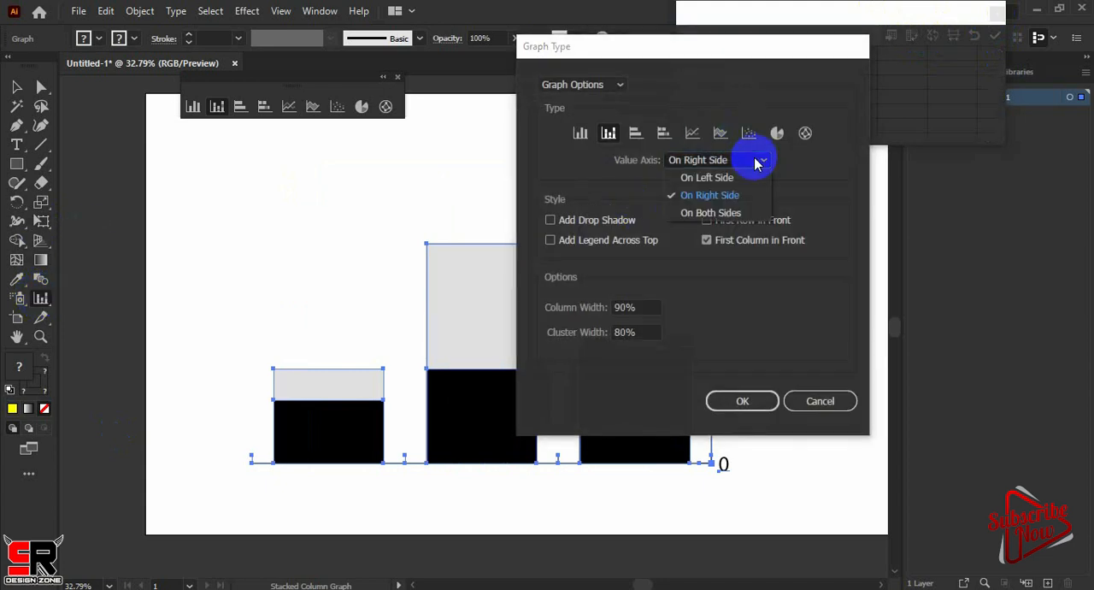
pyautogui.click(735, 177)
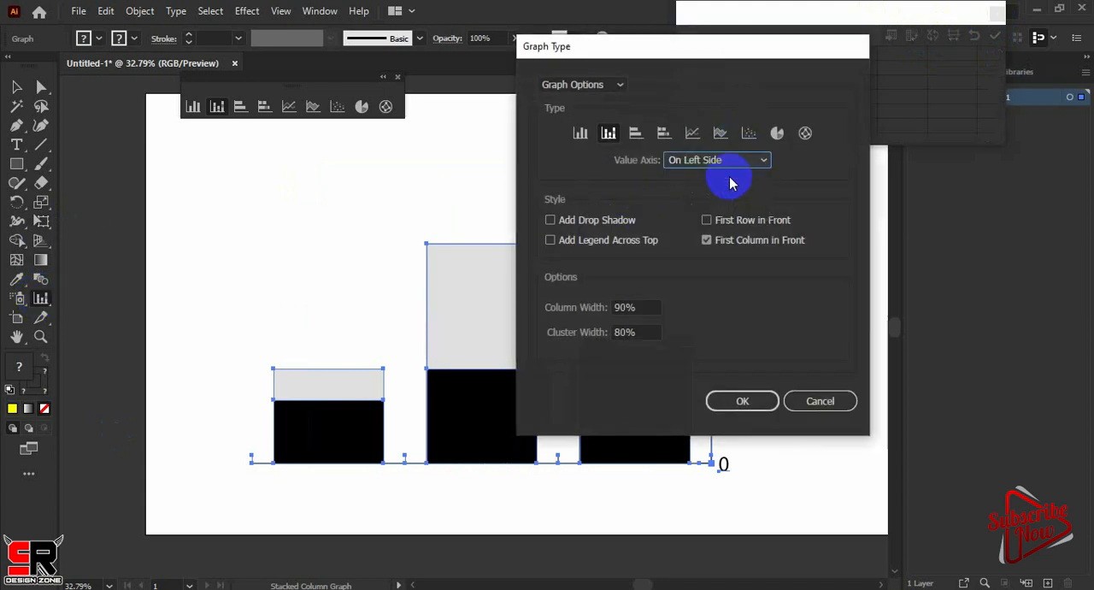
pyautogui.click(745, 400)
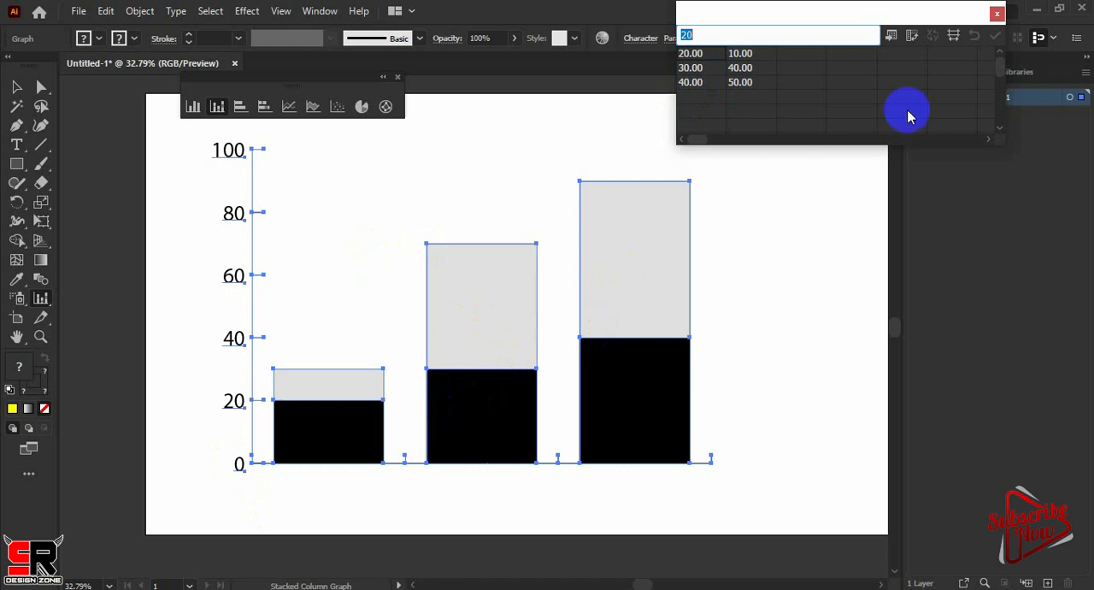
# Select the entire stacked column graph and delete it from the artboard
pyautogui.click(217, 110)
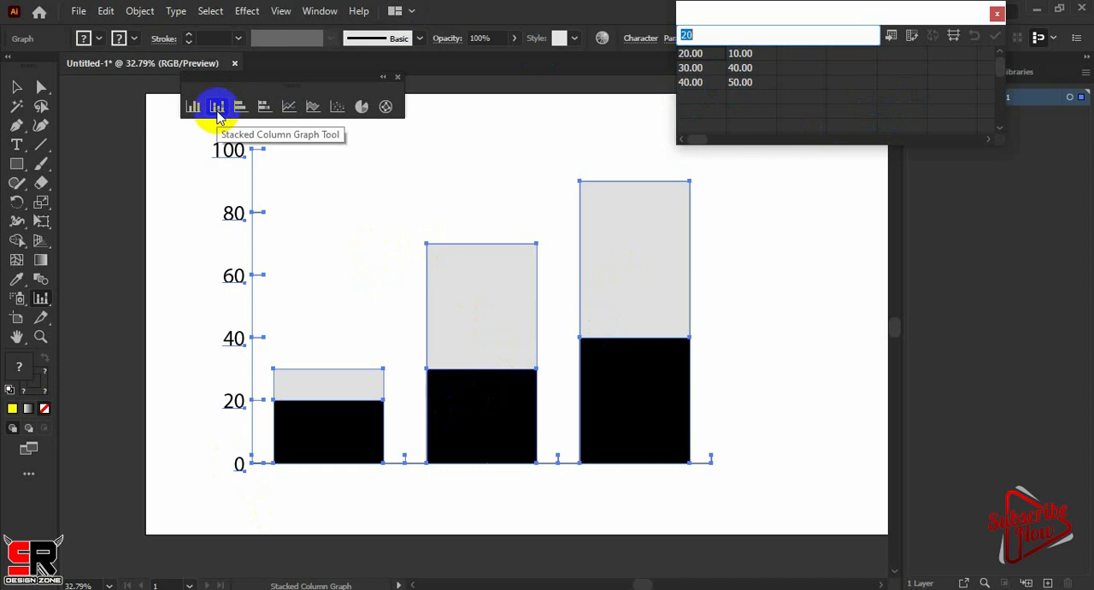
pyautogui.click(17, 87)
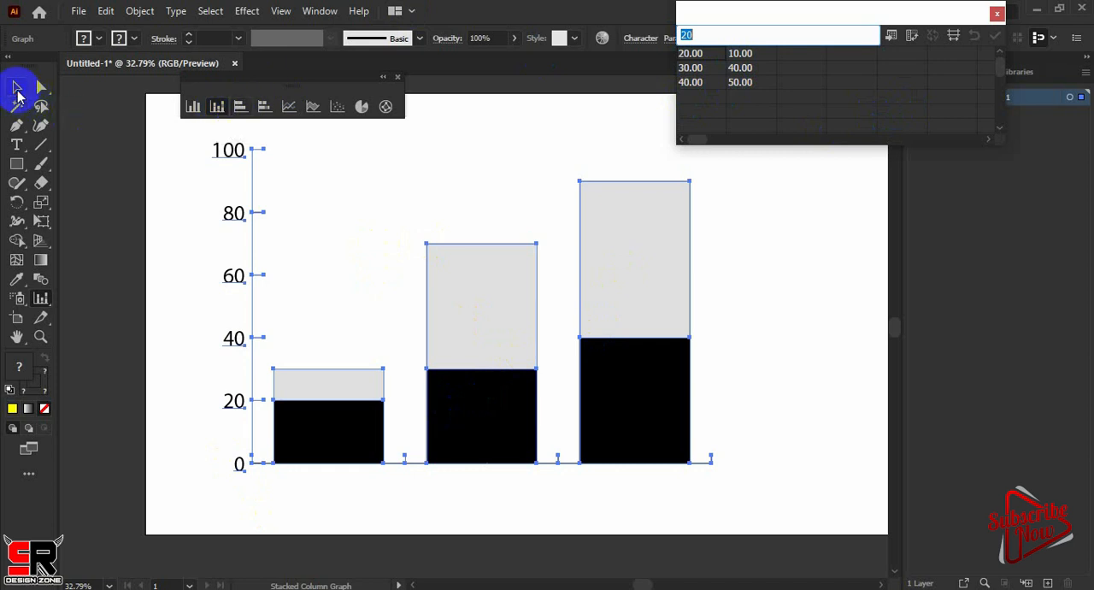
pyautogui.moveTo(800, 176); pyautogui.dragTo(202, 506)
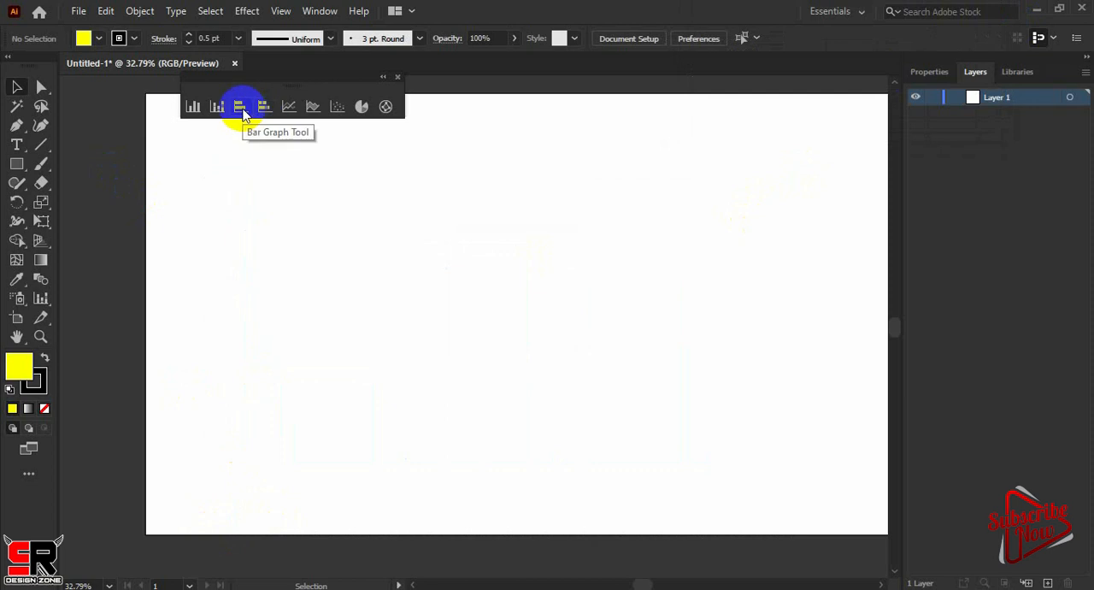
# Draw a bar graph across the middle of the artboard and enter facebook with the value 50 in its first data row
pyautogui.click(241, 111)
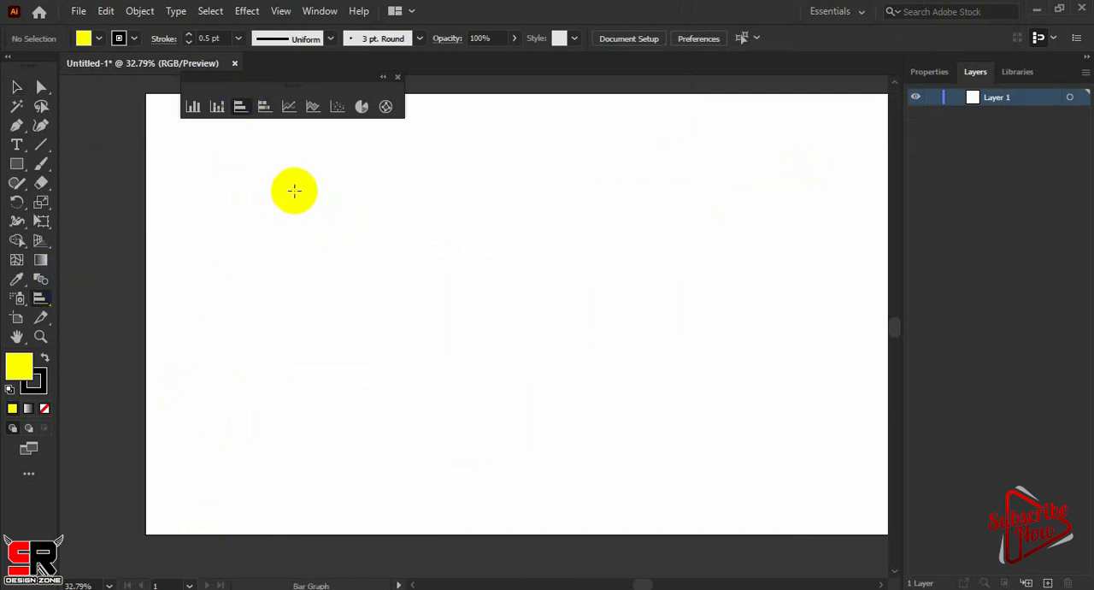
pyautogui.moveTo(288, 184); pyautogui.dragTo(690, 472)
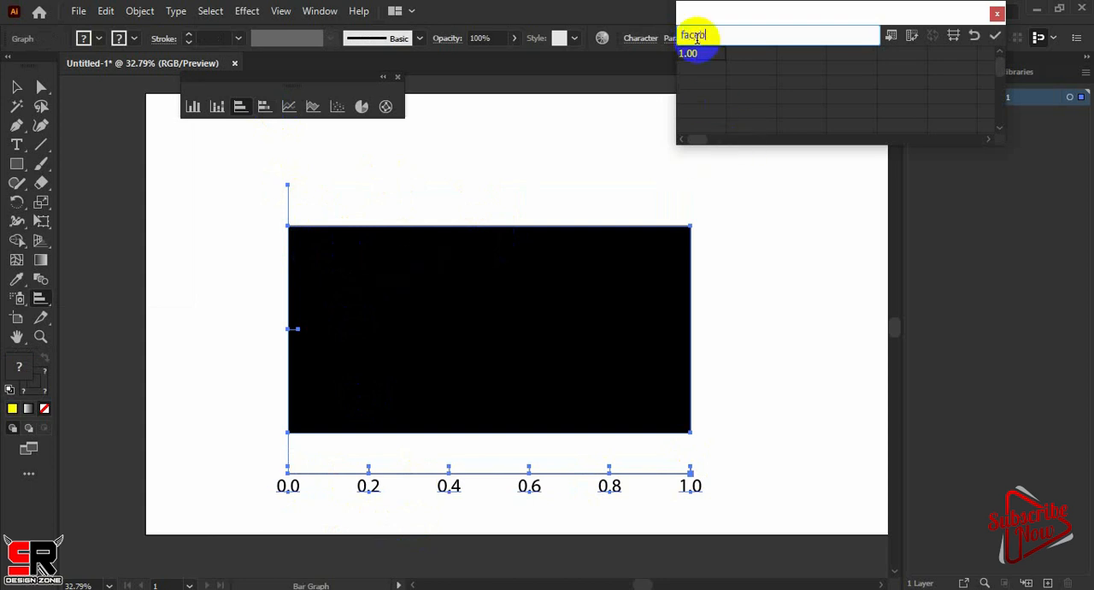
pyautogui.write('k')
pyautogui.click(739, 58)
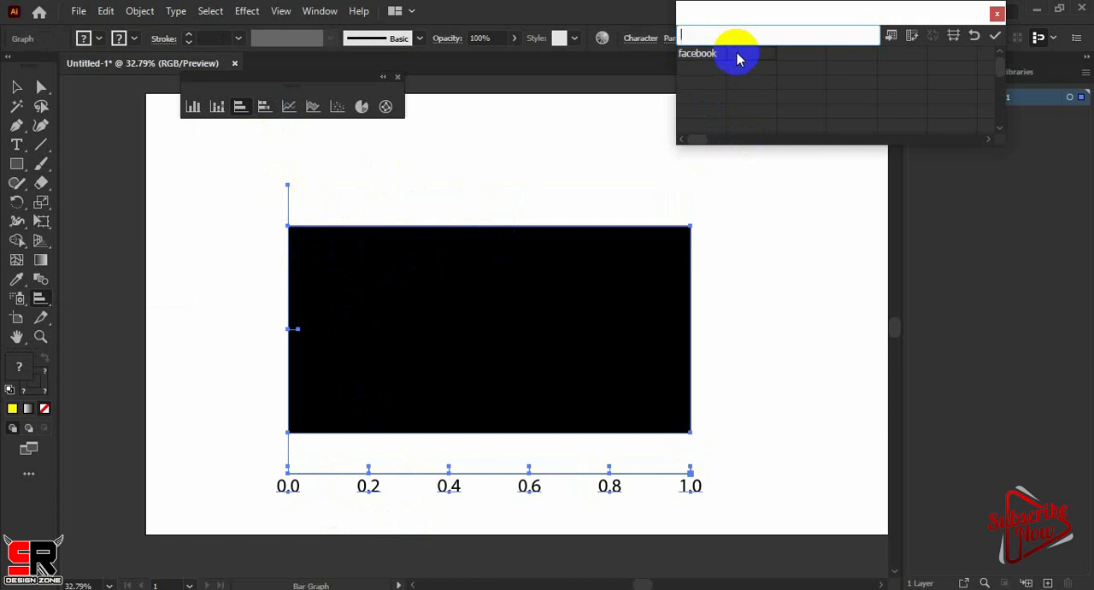
pyautogui.write('50')
# Enter twitter with 20 and whatsapp with 70 in the second and third data rows, and apply the data to the bar graph
pyautogui.click(706, 75)
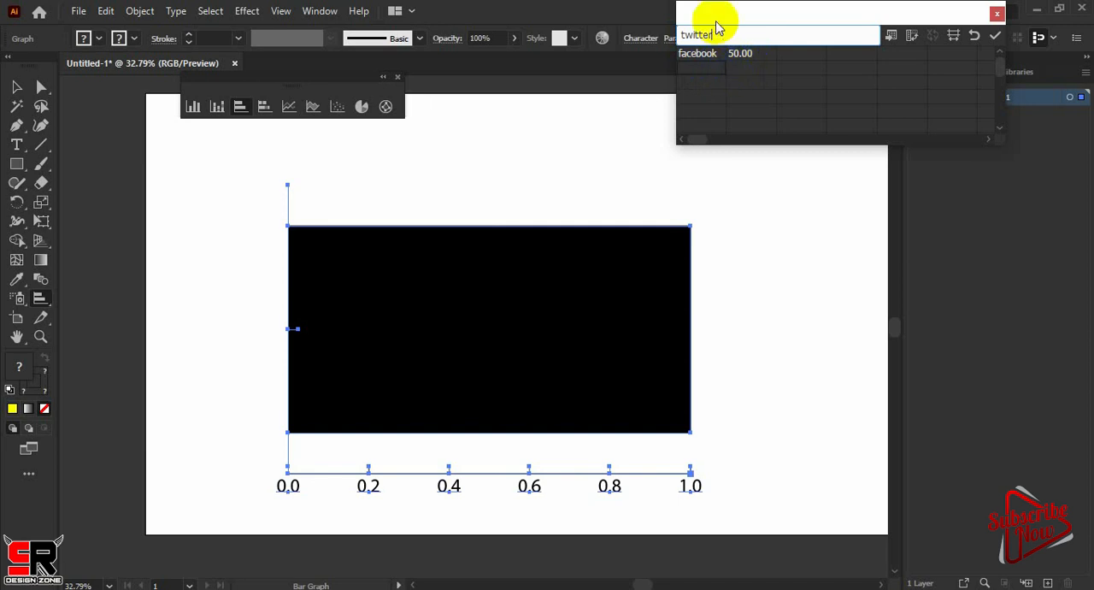
pyautogui.click(757, 68)
pyautogui.write('2')
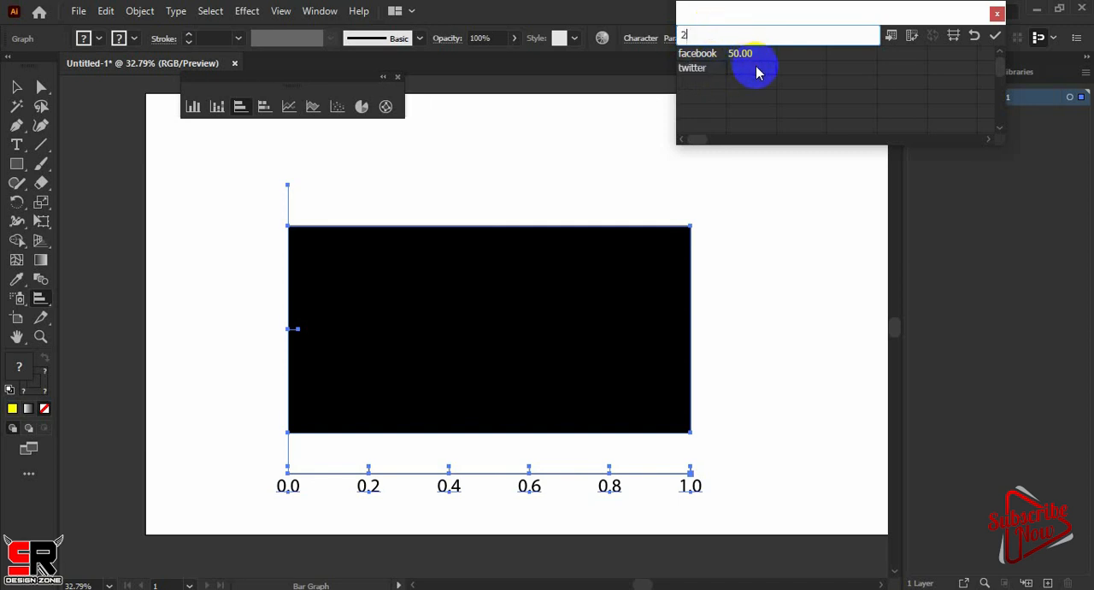
pyautogui.write('0')
pyautogui.click(707, 82)
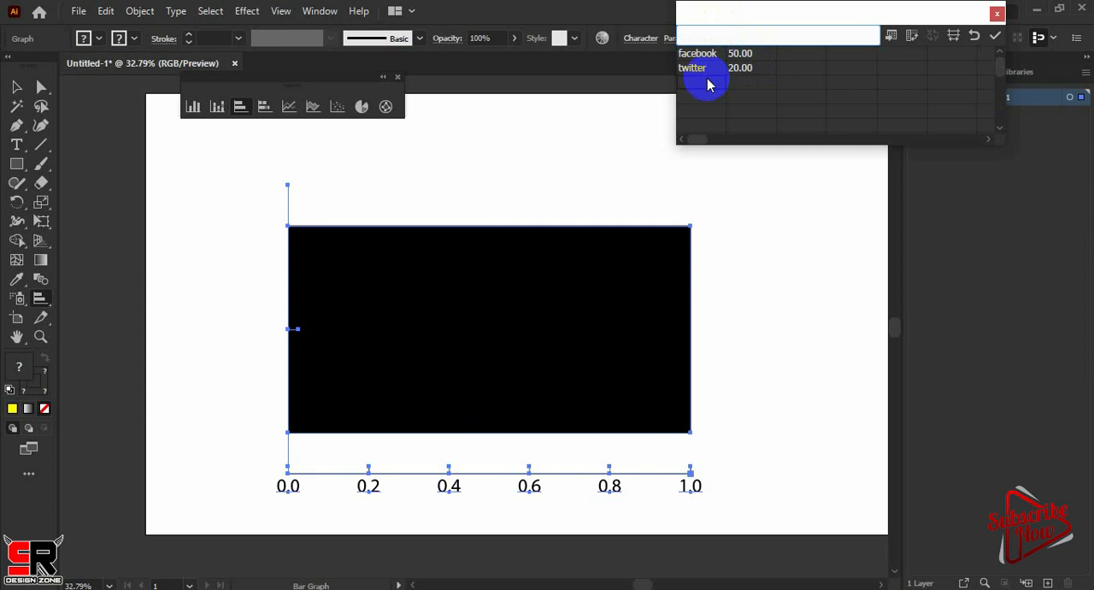
pyautogui.write('whatsapp')
pyautogui.click(742, 83)
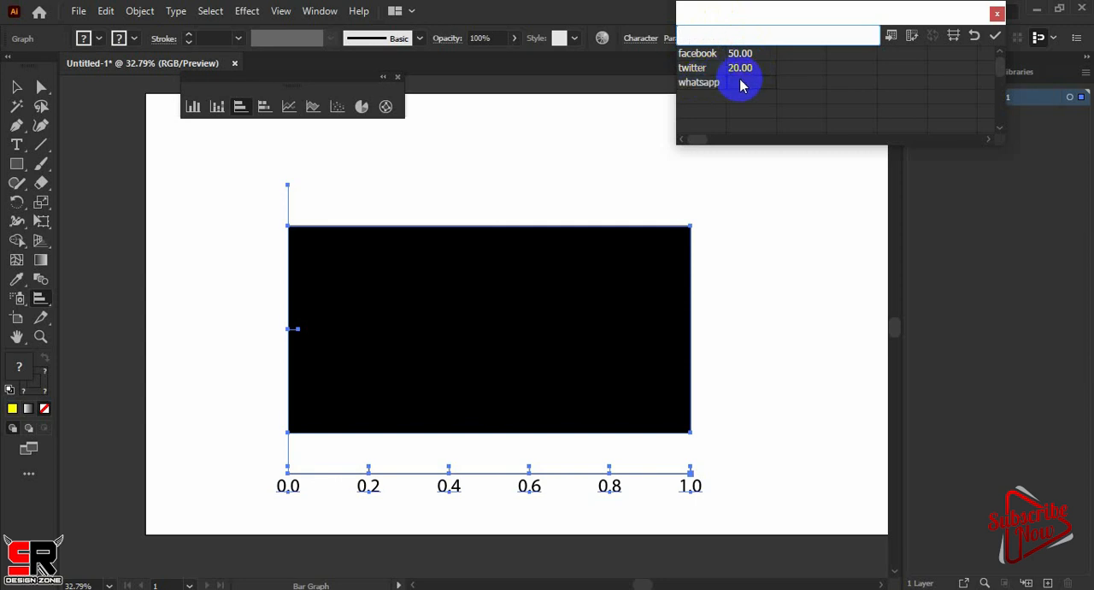
pyautogui.write('70')
pyautogui.click(995, 36)
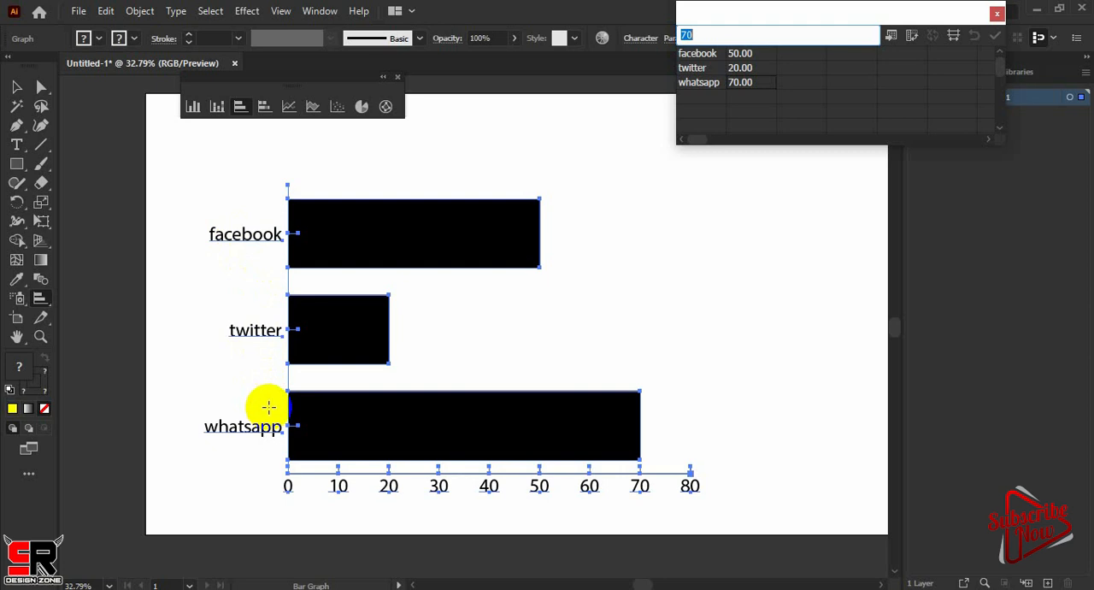
# Transpose the bar graph's rows and columns, apply the transposed data, and close the graph data window
pyautogui.click(911, 40)
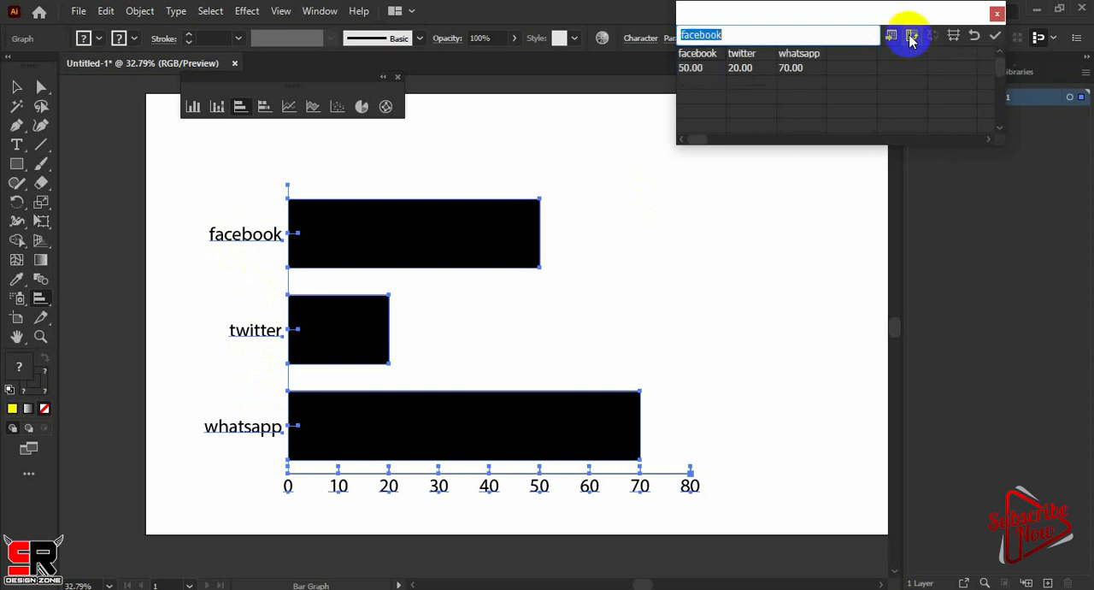
pyautogui.click(995, 39)
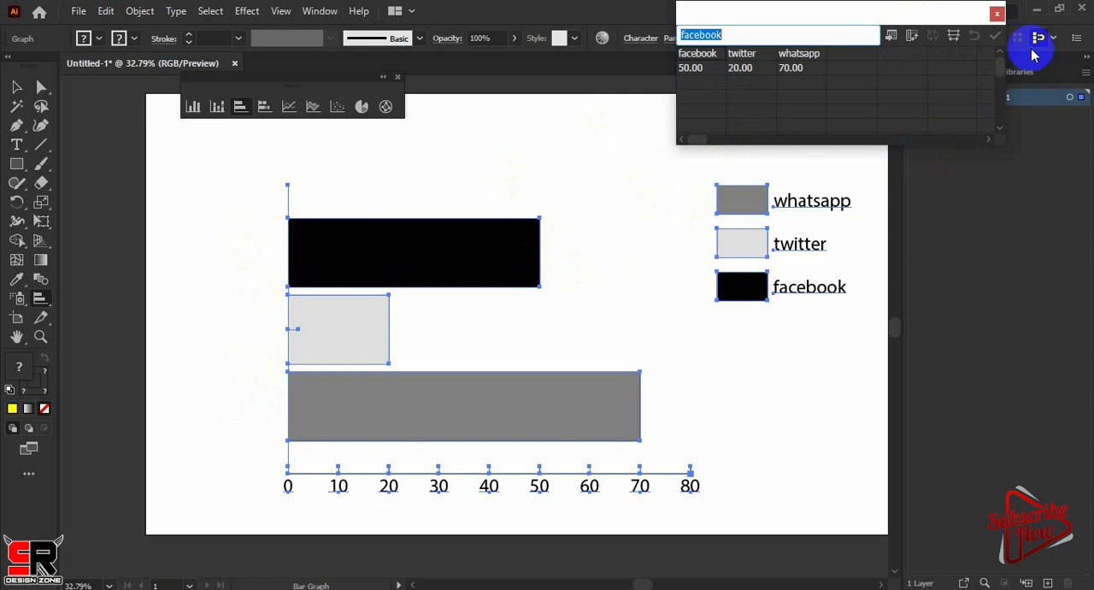
pyautogui.click(997, 13)
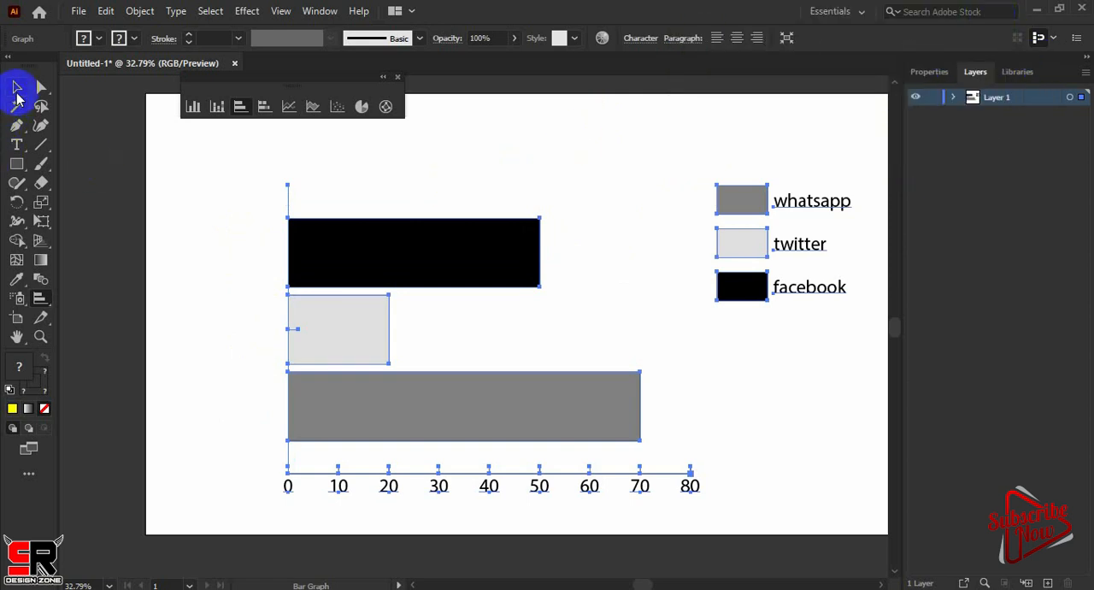
# Select the entire bar graph with its legend and delete it from the artboard
pyautogui.click(16, 88)
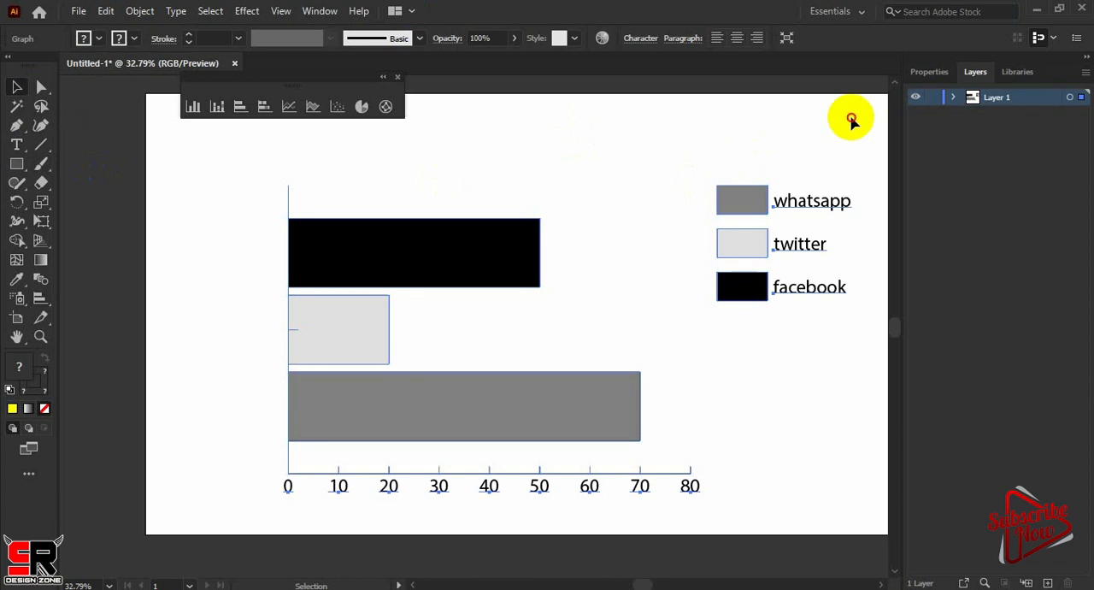
pyautogui.click(180, 561)
pyautogui.scroll(-1, 190, 568)
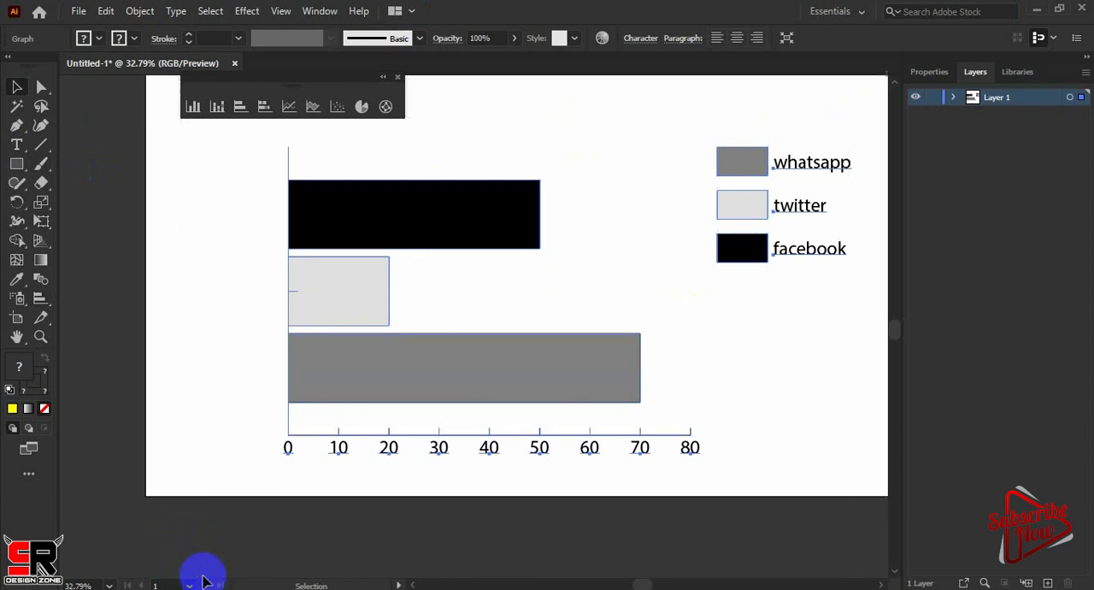
pyautogui.press('Delete')
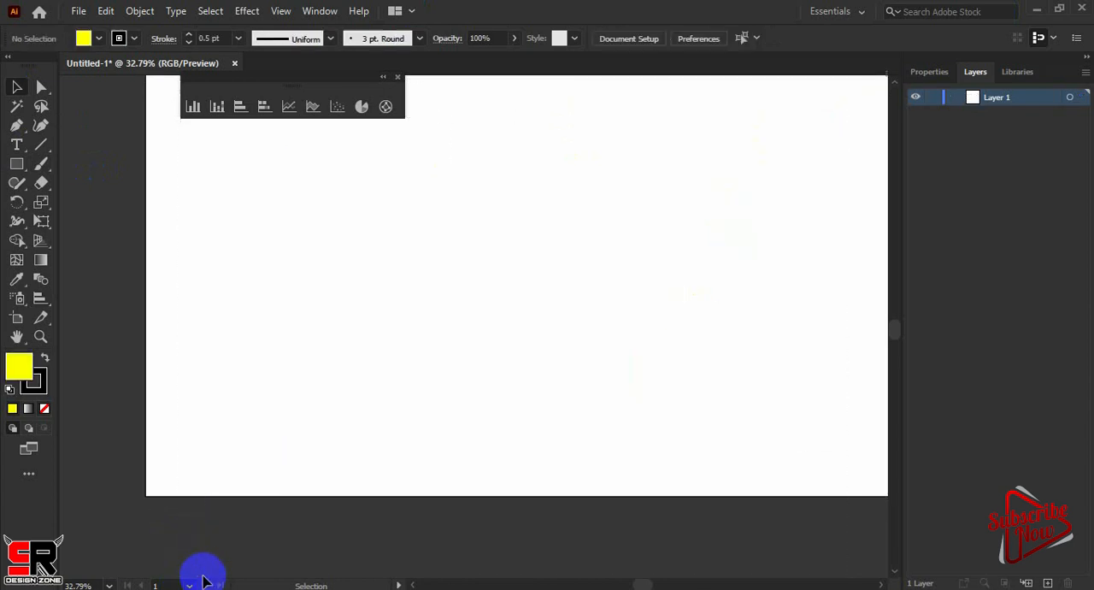
# Draw a stacked bar graph across the middle of the artboard with the Stacked Bar Graph Tool
pyautogui.click(264, 106)
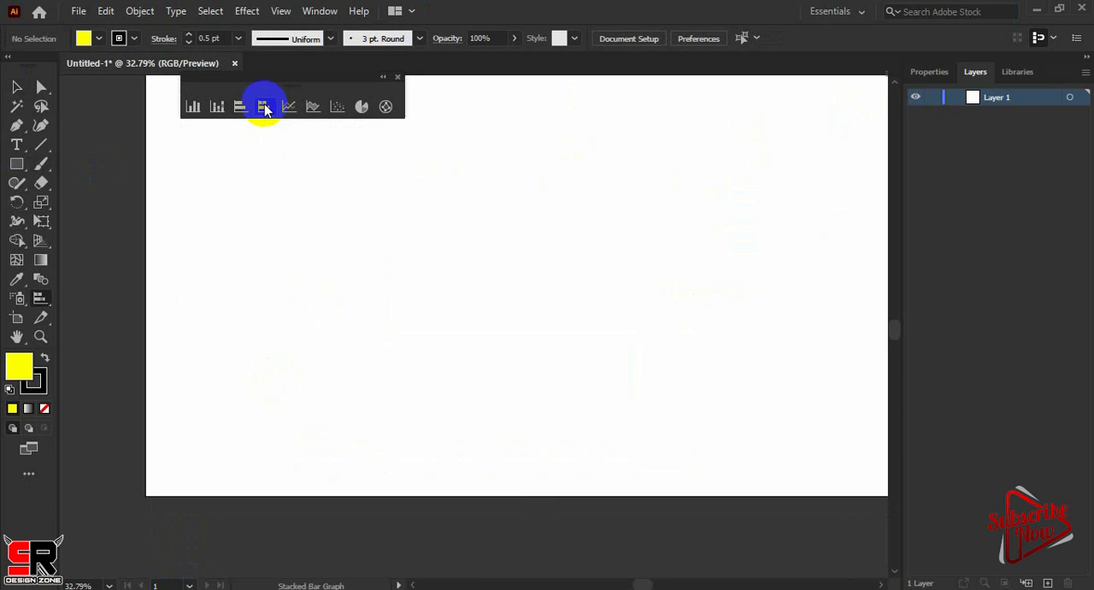
pyautogui.click(193, 112)
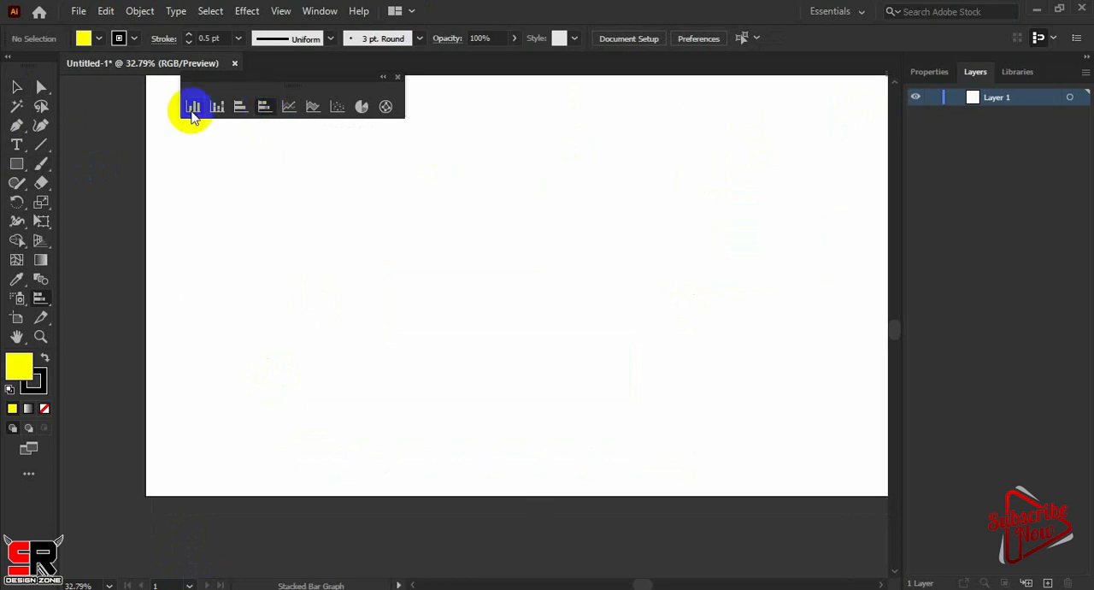
pyautogui.click(264, 106)
pyautogui.moveTo(245, 171); pyautogui.dragTo(691, 385)
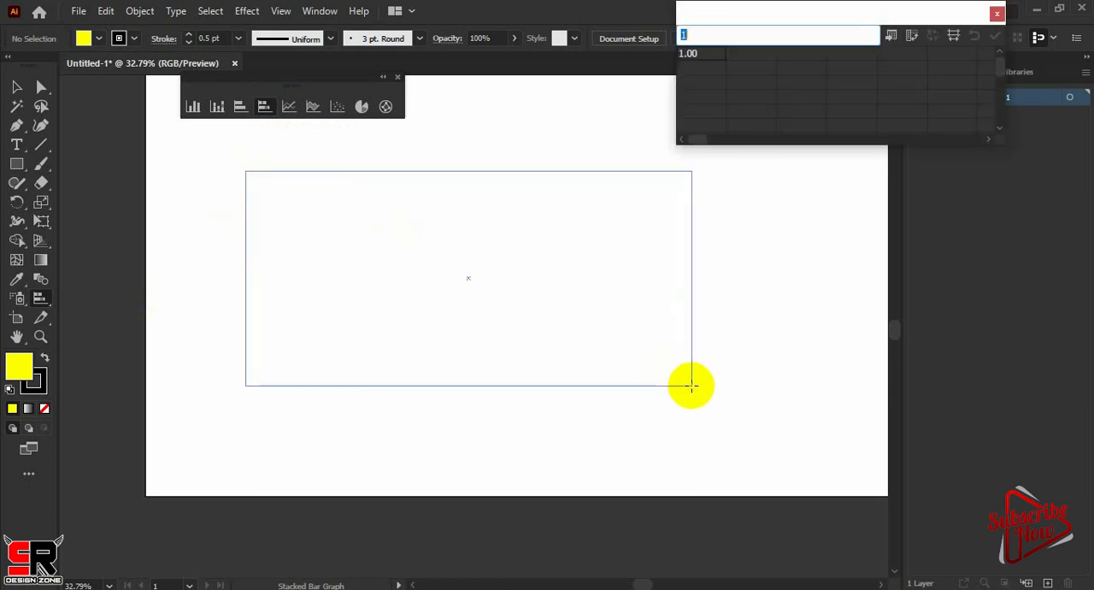
# Enter 10, 20 and 40 in the first row of the graph data and apply them to the stacked bar graph
pyautogui.click(739, 77)
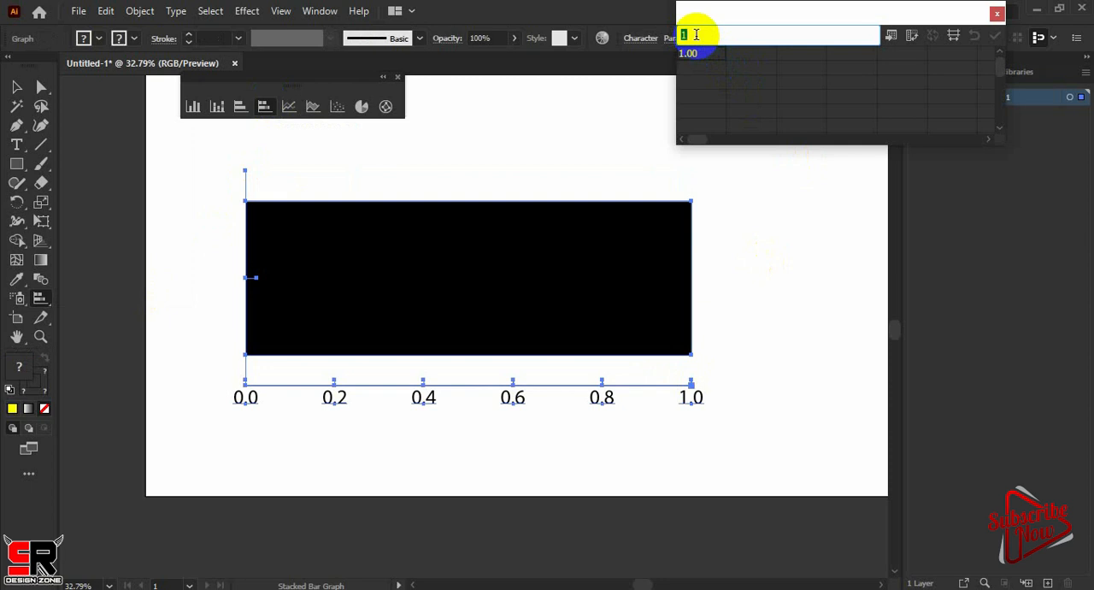
pyautogui.write('0')
pyautogui.click(752, 56)
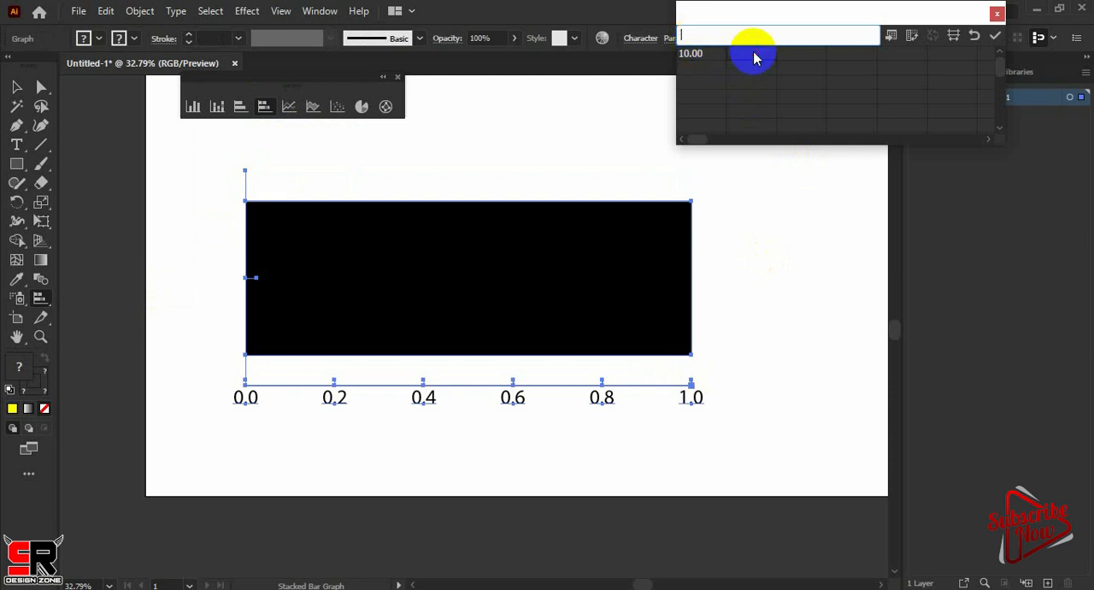
pyautogui.write('20')
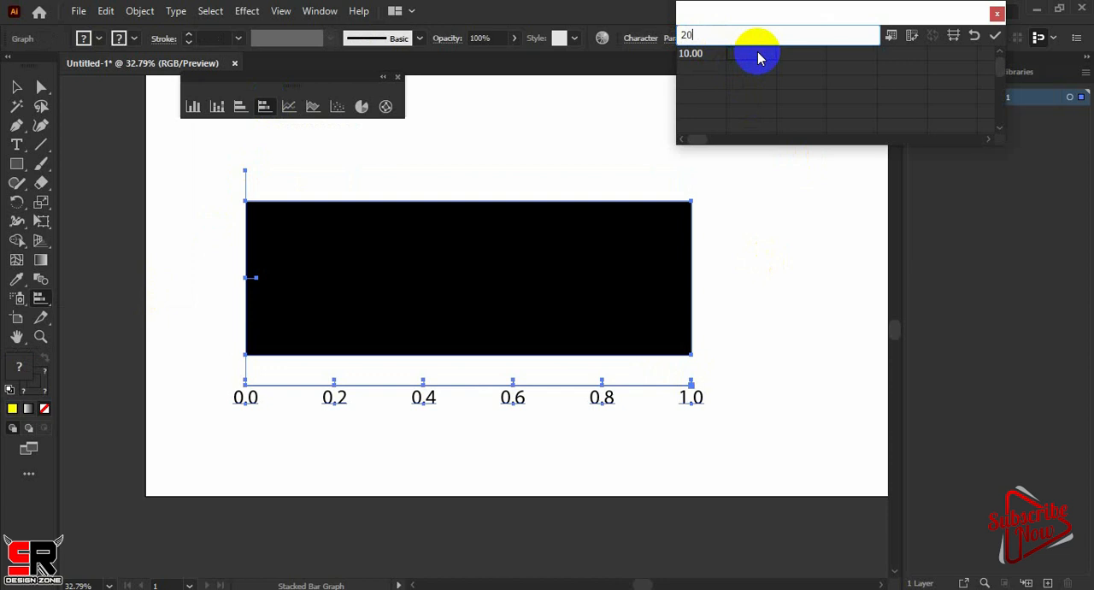
pyautogui.click(814, 56)
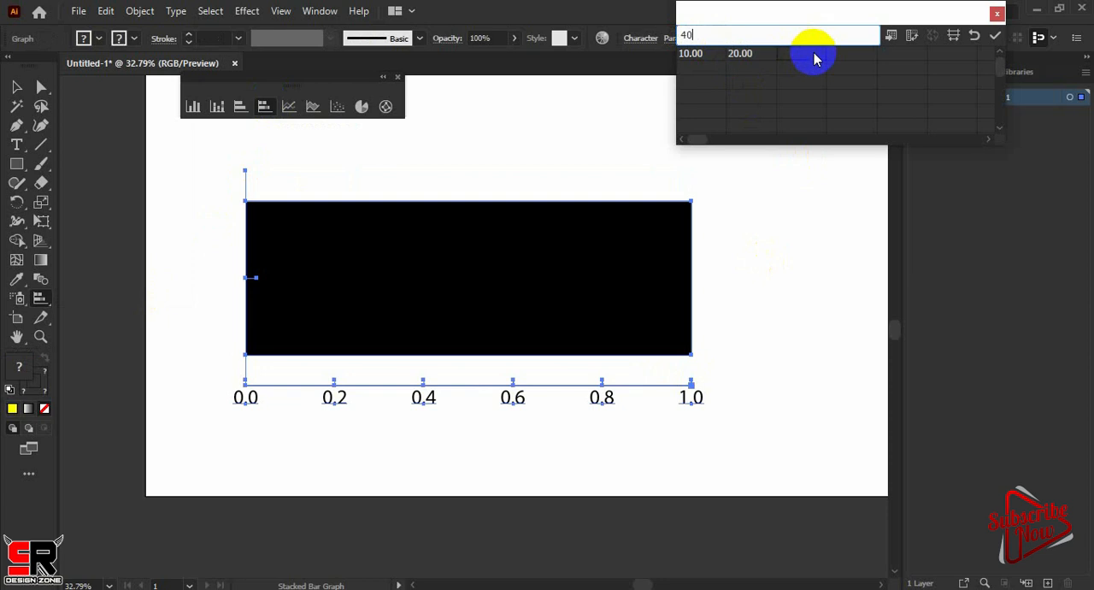
pyautogui.click(995, 36)
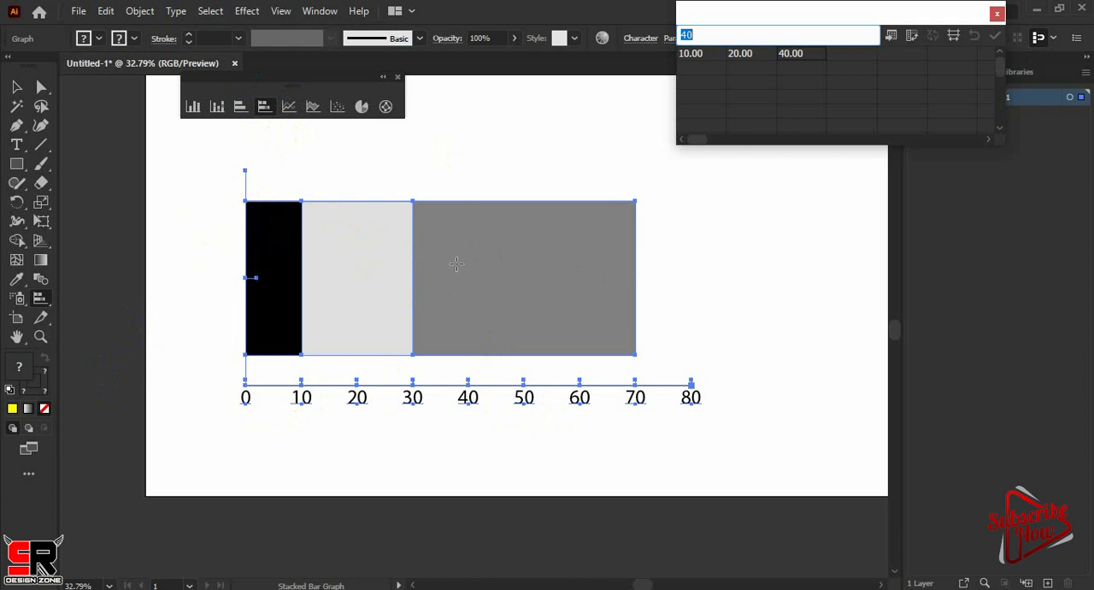
# Directly select only the dark grey segment of the stacked bar and fill it with yellow
pyautogui.click(39, 94)
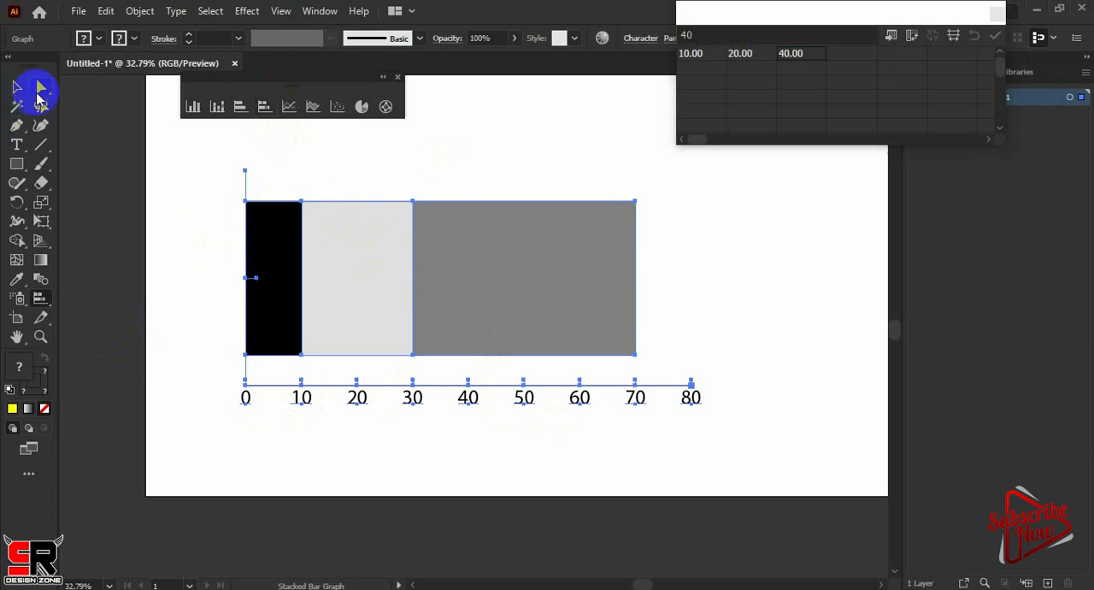
pyautogui.click(565, 261)
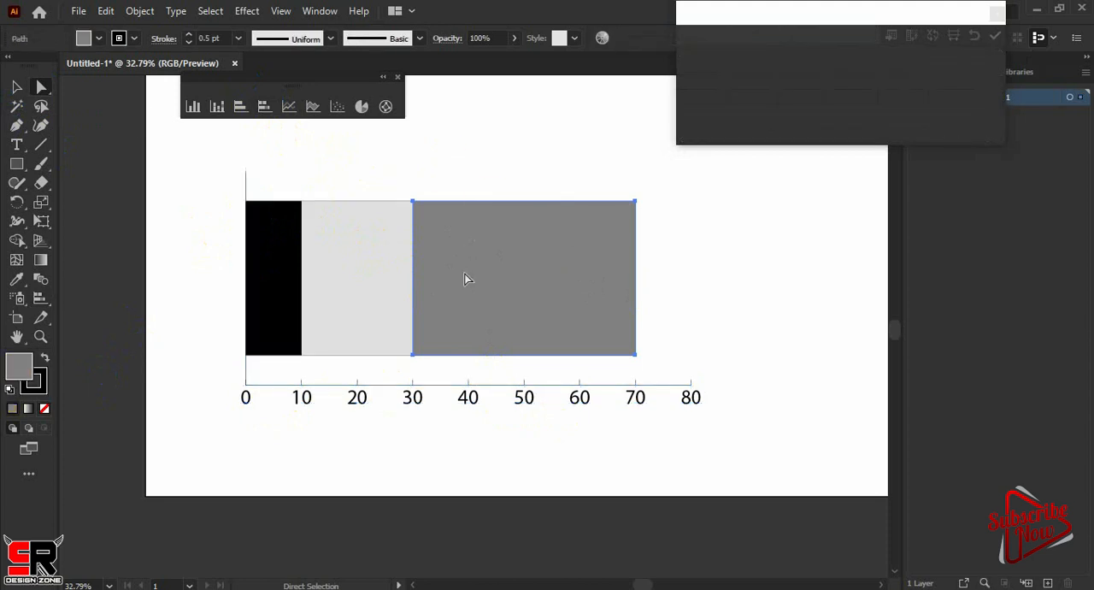
pyautogui.click(99, 40)
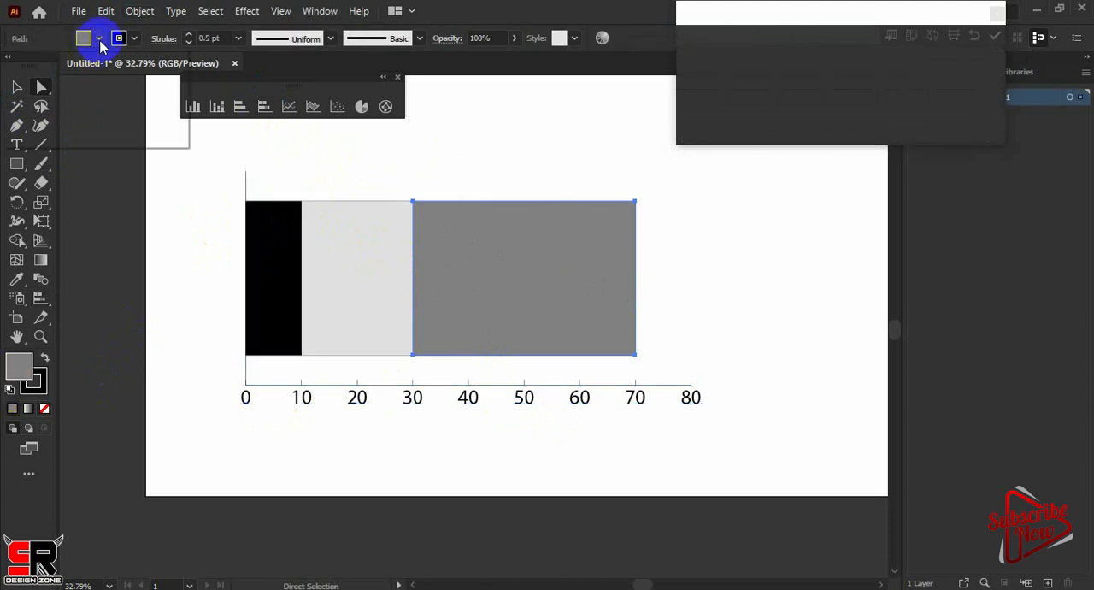
pyautogui.click(67, 65)
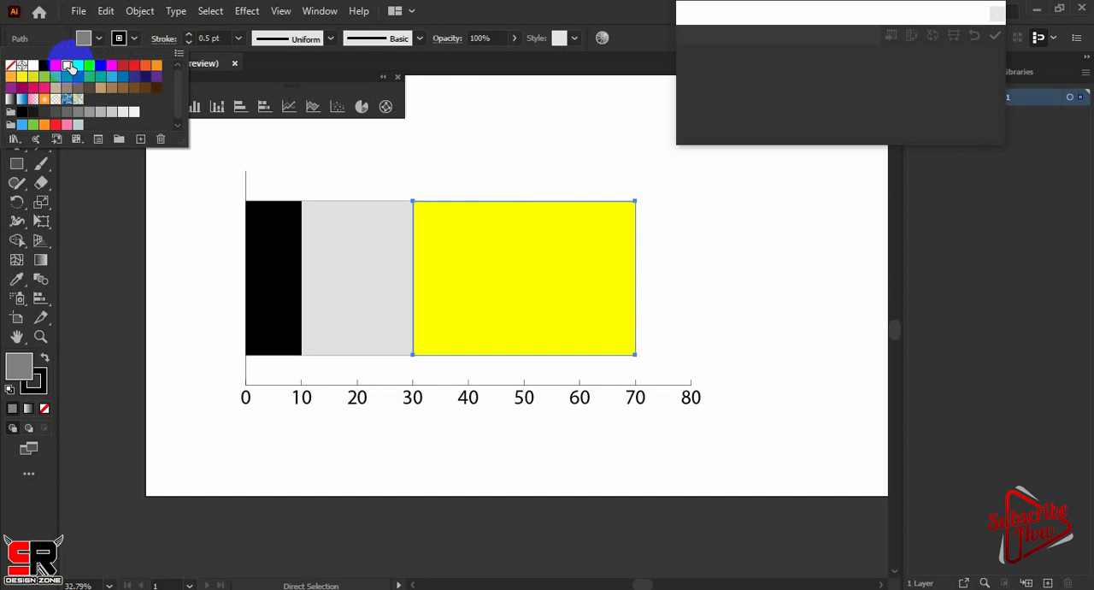
# Fill the light grey middle segment of the stacked bar with red
pyautogui.click(277, 265)
pyautogui.click(345, 287)
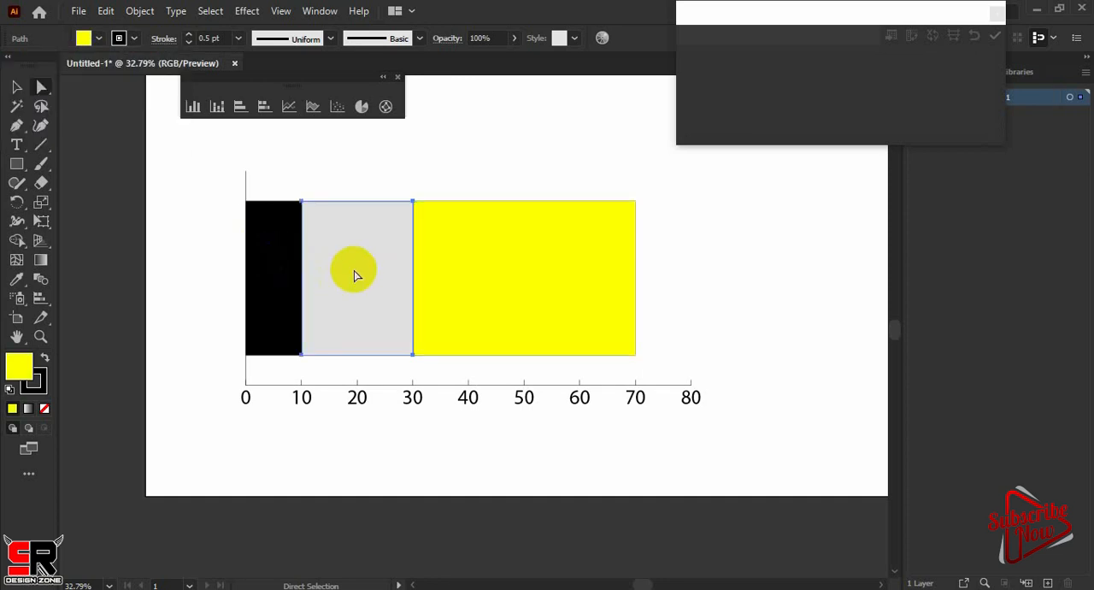
pyautogui.click(98, 39)
pyautogui.click(56, 65)
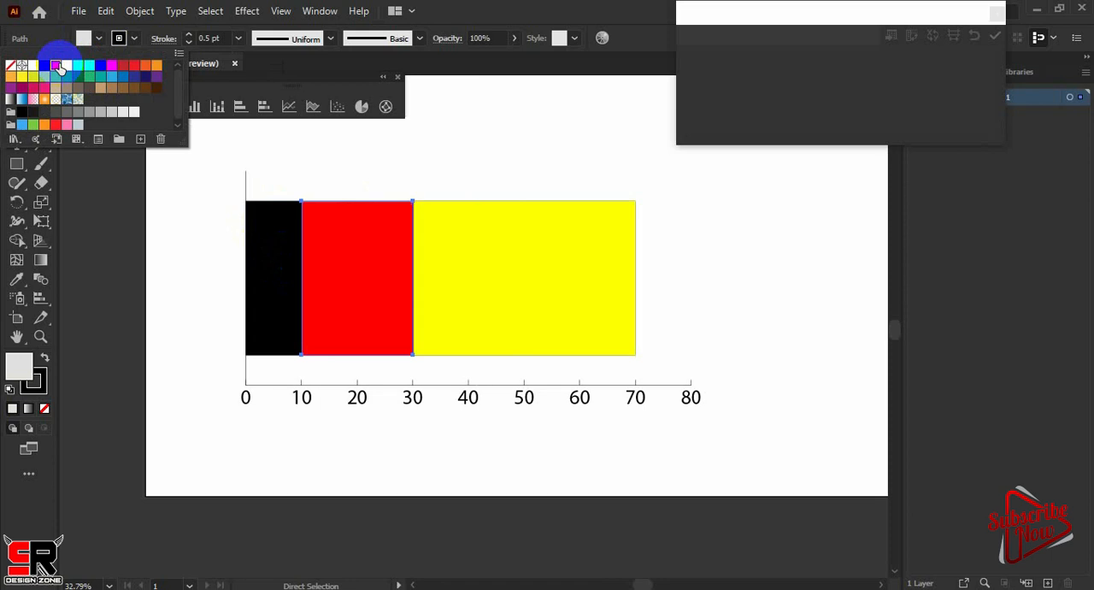
# Fill the black segment nearest the zero mark of the stacked bar with orange
pyautogui.click(278, 278)
pyautogui.click(278, 277)
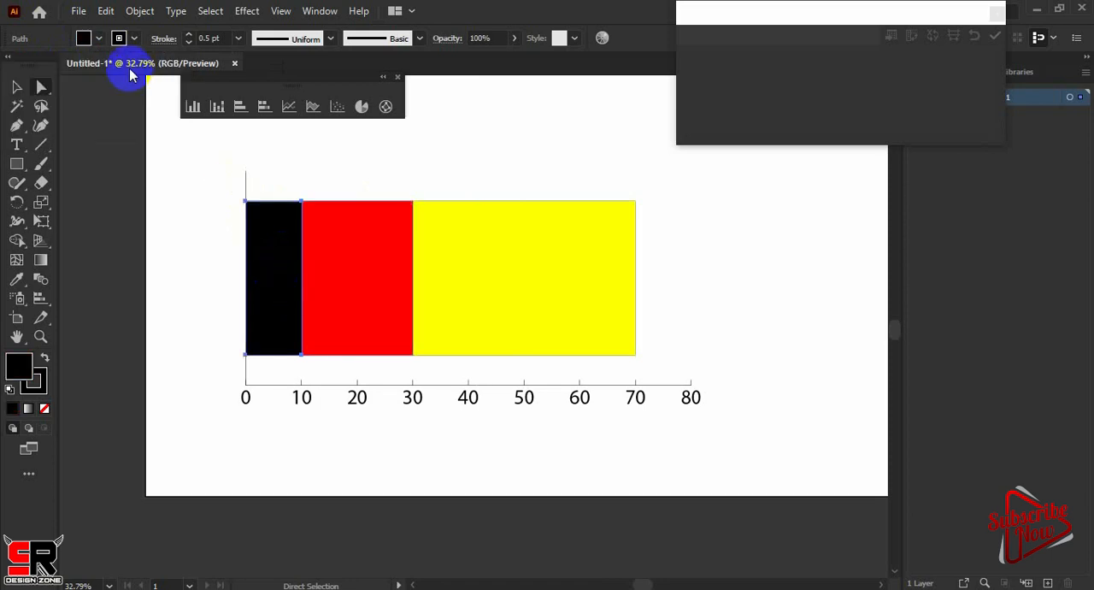
pyautogui.click(98, 39)
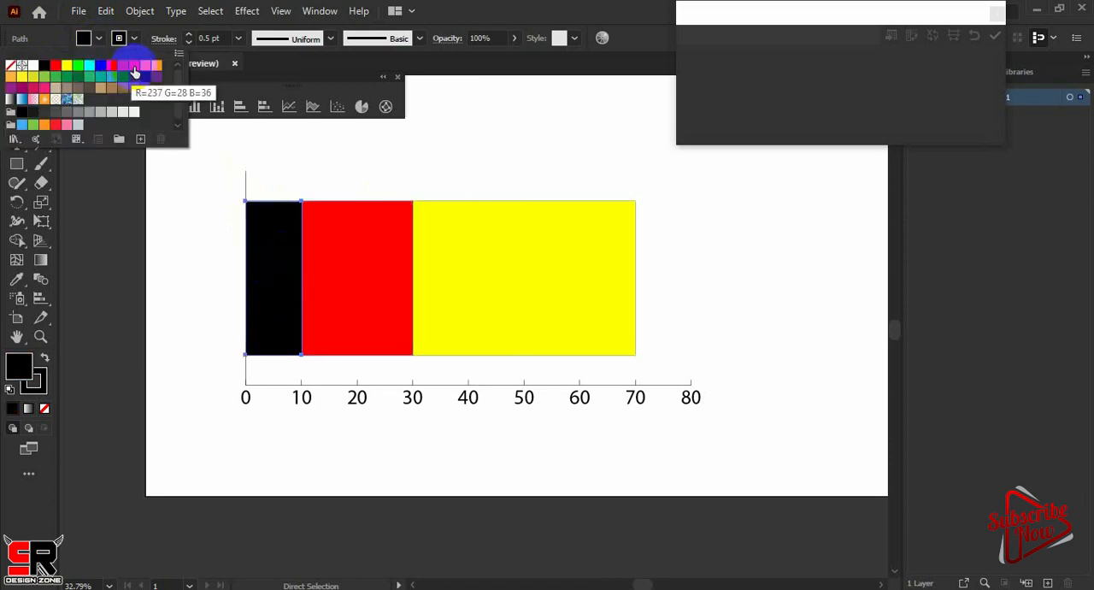
pyautogui.click(134, 71)
pyautogui.click(154, 67)
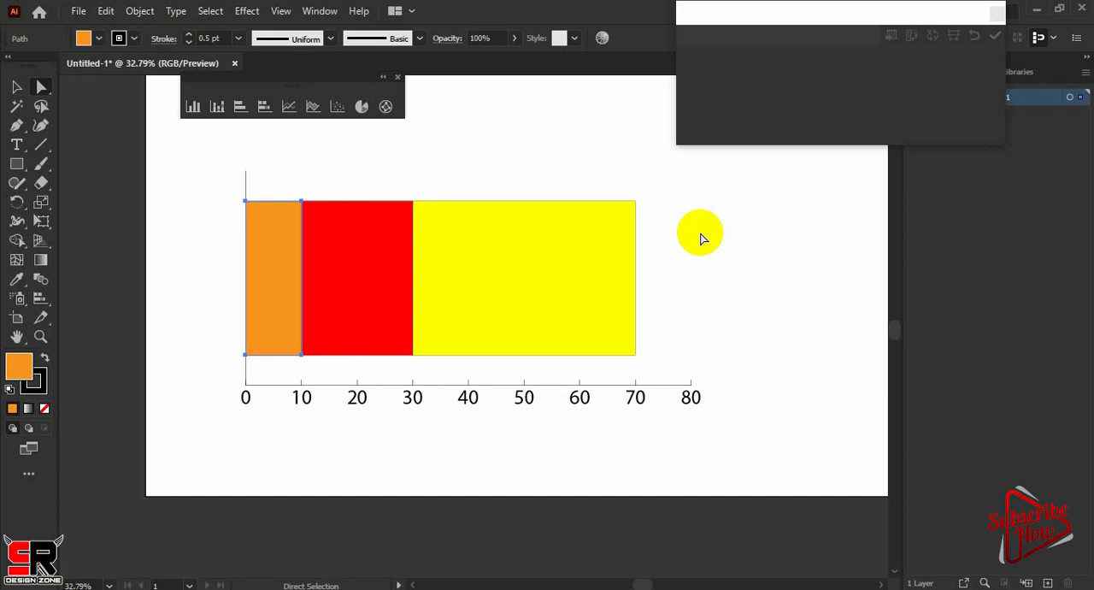
# Select the entire coloured stacked bar graph and delete it from the artboard
pyautogui.click(17, 86)
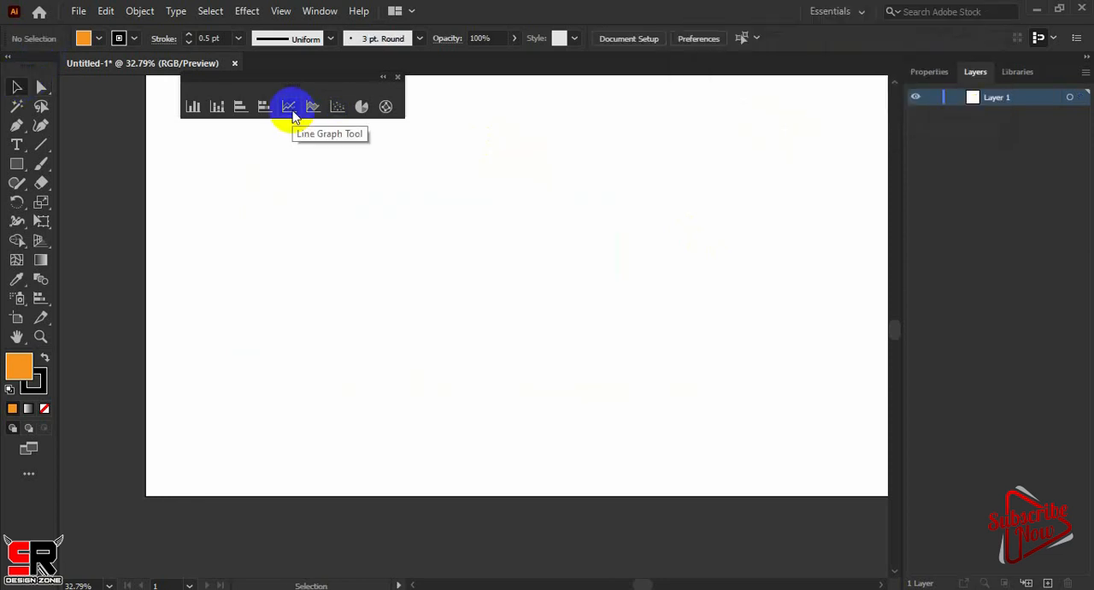
# Draw a line graph on the empty artboard and enter 100, 40, 20 and 100 down the first data column
pyautogui.click(292, 115)
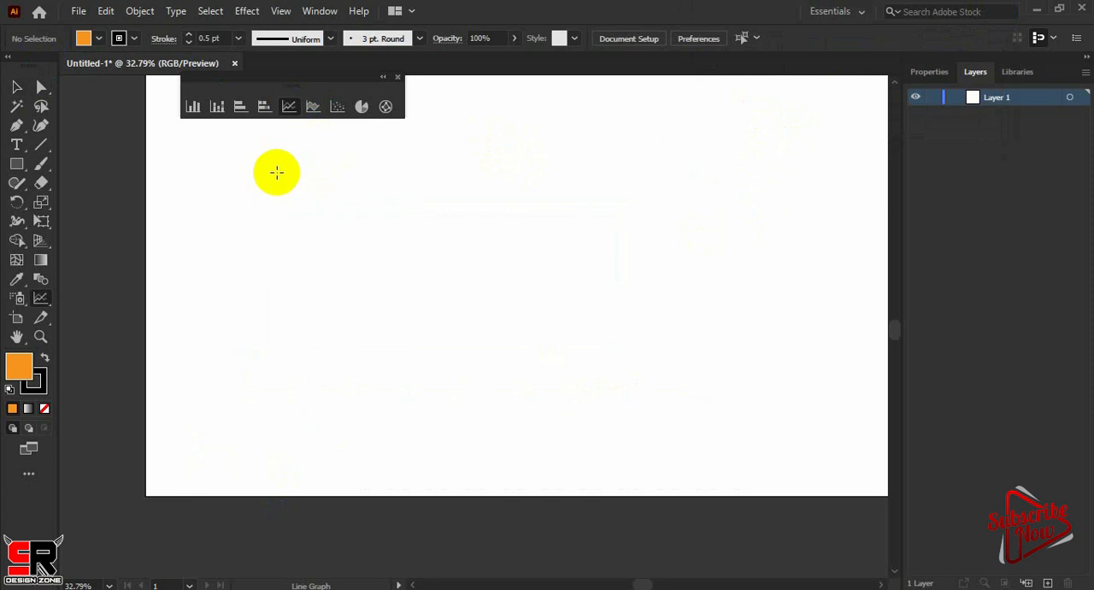
pyautogui.moveTo(277, 172); pyautogui.dragTo(681, 405)
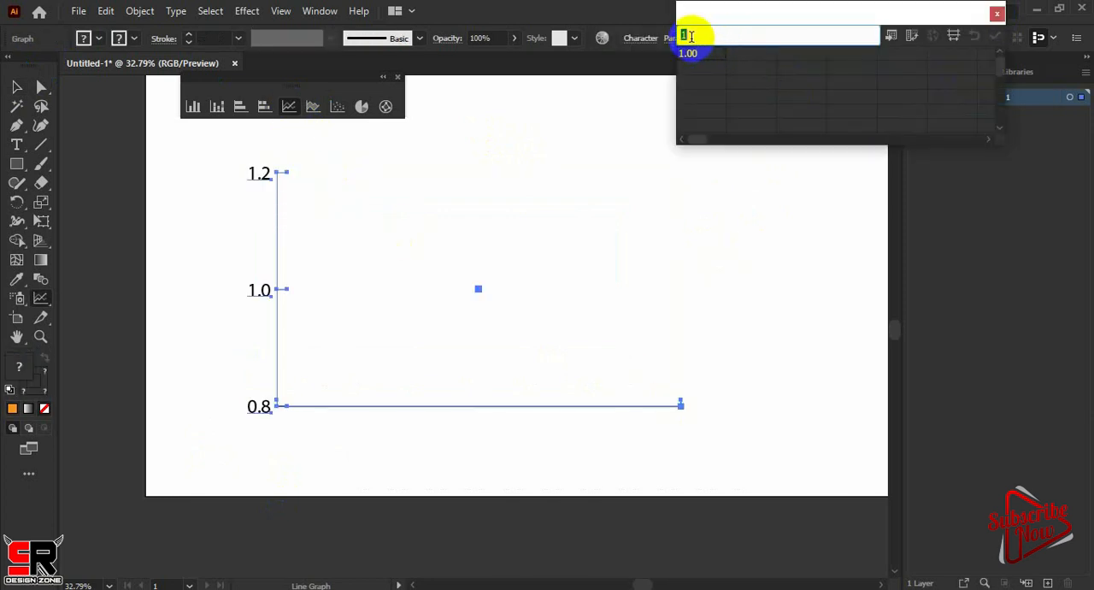
pyautogui.write('100')
pyautogui.press('Return')
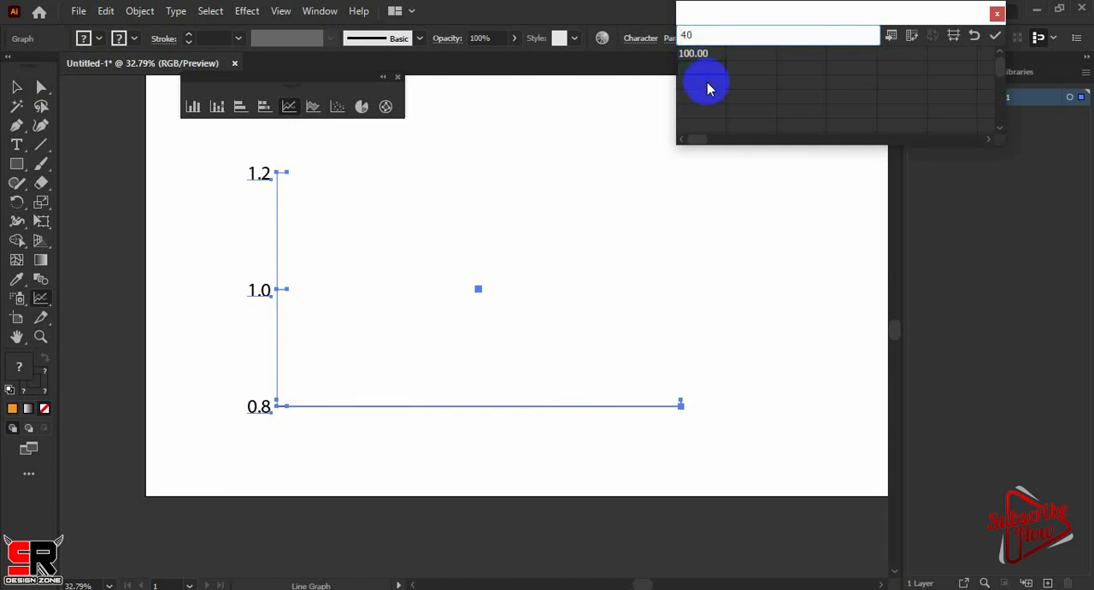
pyautogui.press('Return')
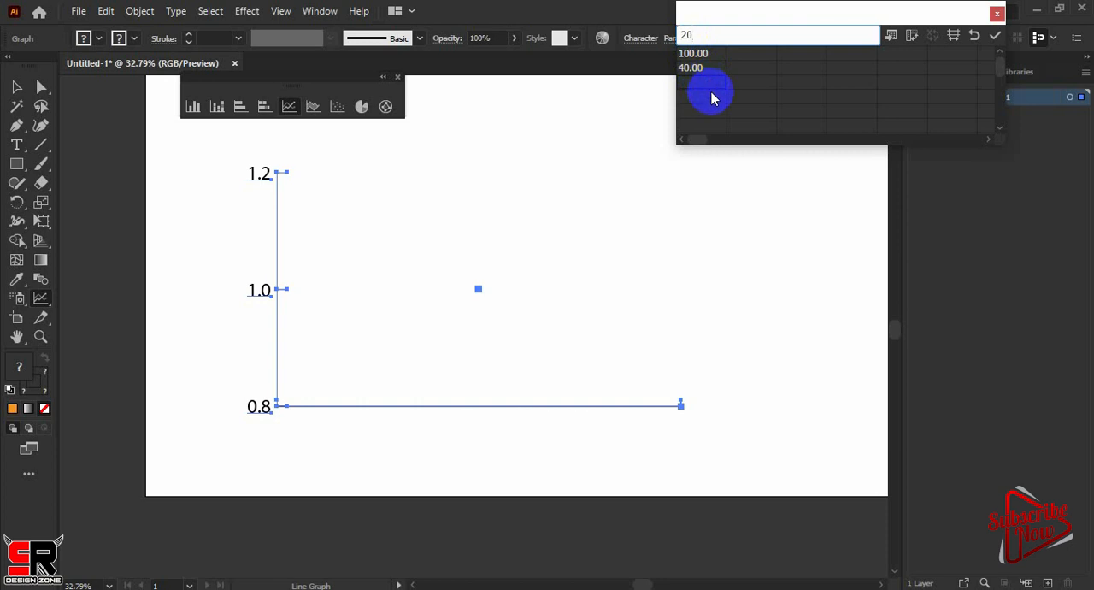
pyautogui.press('Return')
pyautogui.write('100')
pyautogui.press('Return')
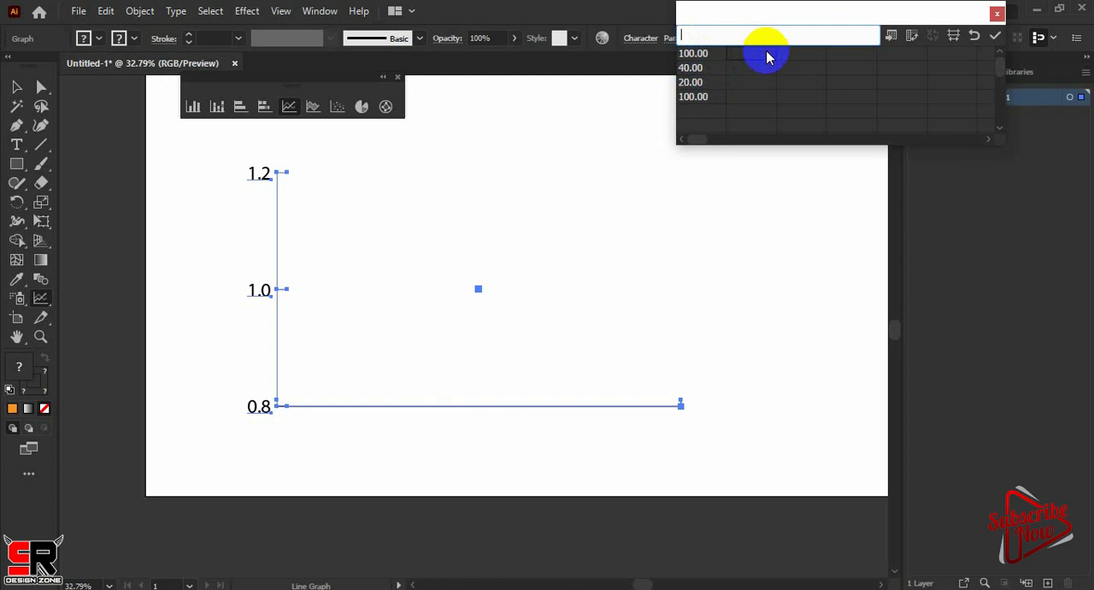
# Enter 0, 70 and 30 down the second data column and apply the data to the line graph
pyautogui.write('0')
pyautogui.press('Return')
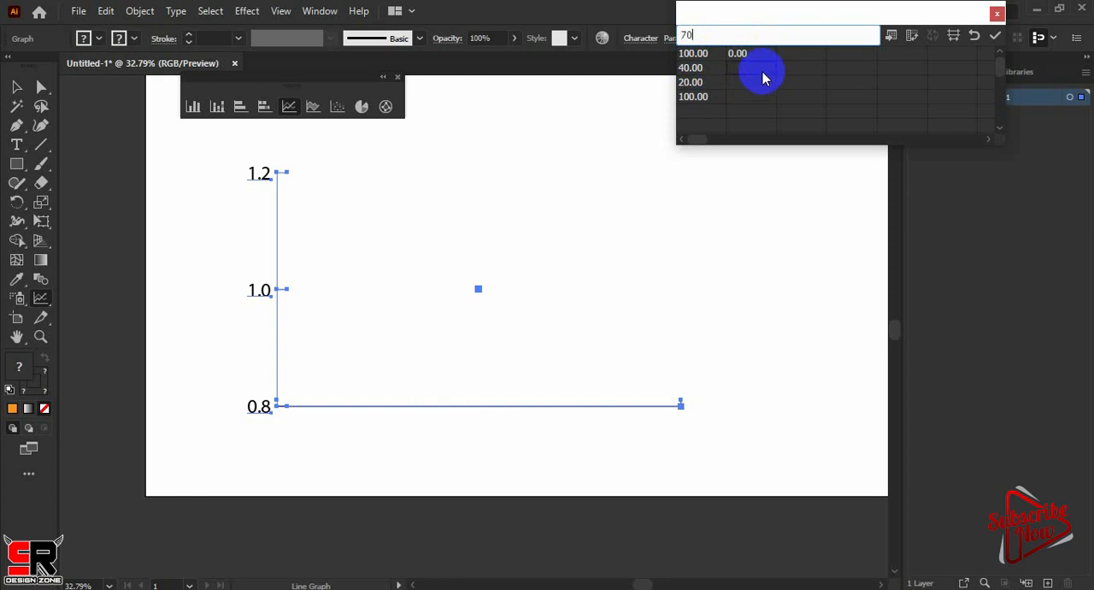
pyautogui.press('Return')
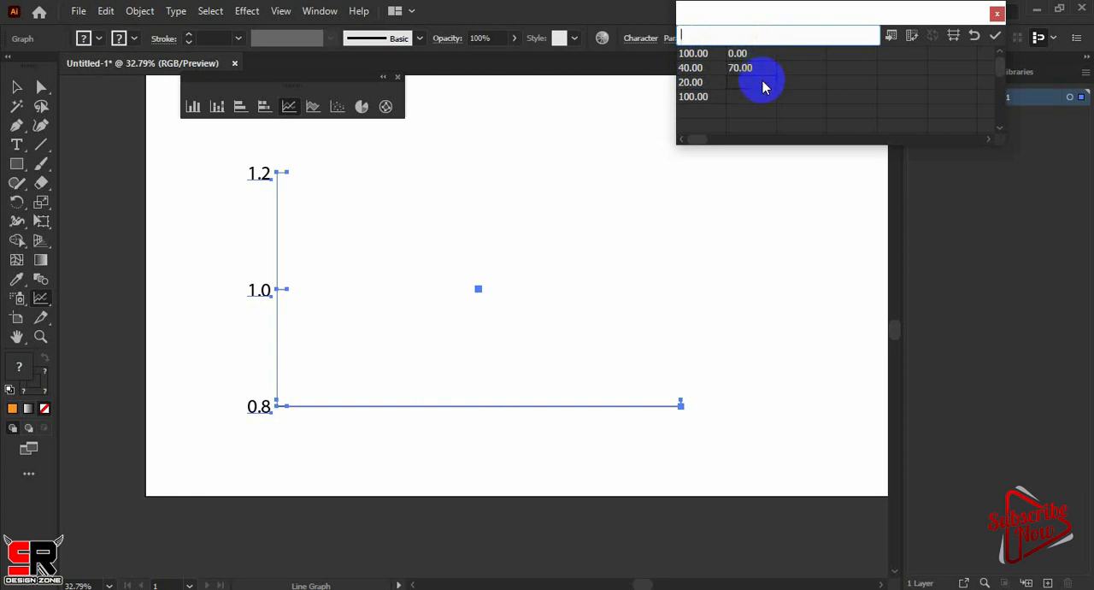
pyautogui.write('20')
pyautogui.press('BackSpace')
pyautogui.press('BackSpace')
pyautogui.write('30')
pyautogui.click(994, 36)
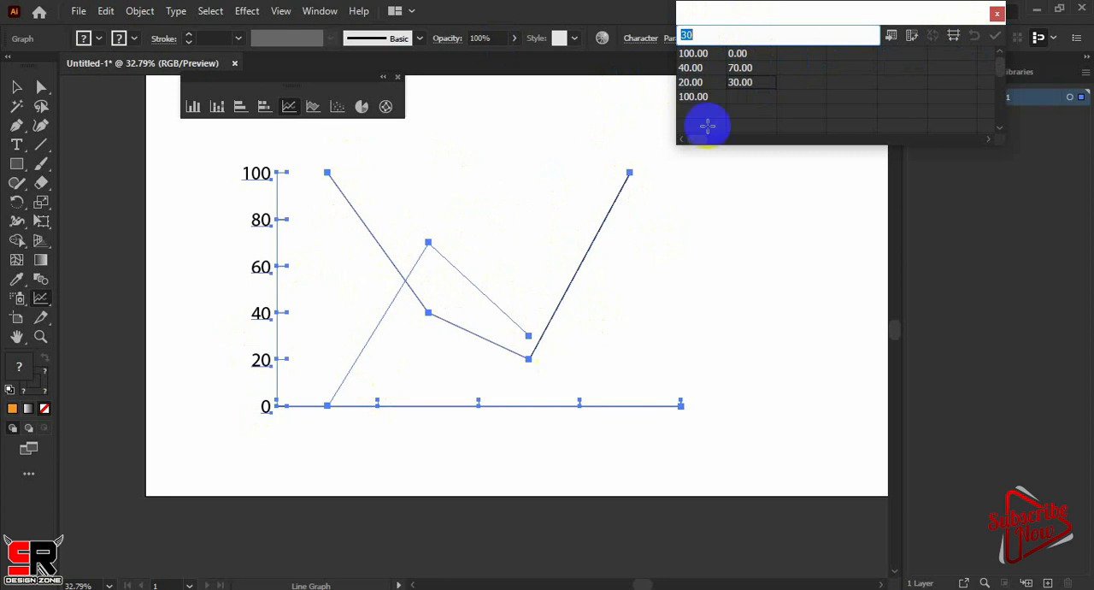
# Add 50 as the fourth value of the second data column and apply it to the line graph
pyautogui.click(740, 99)
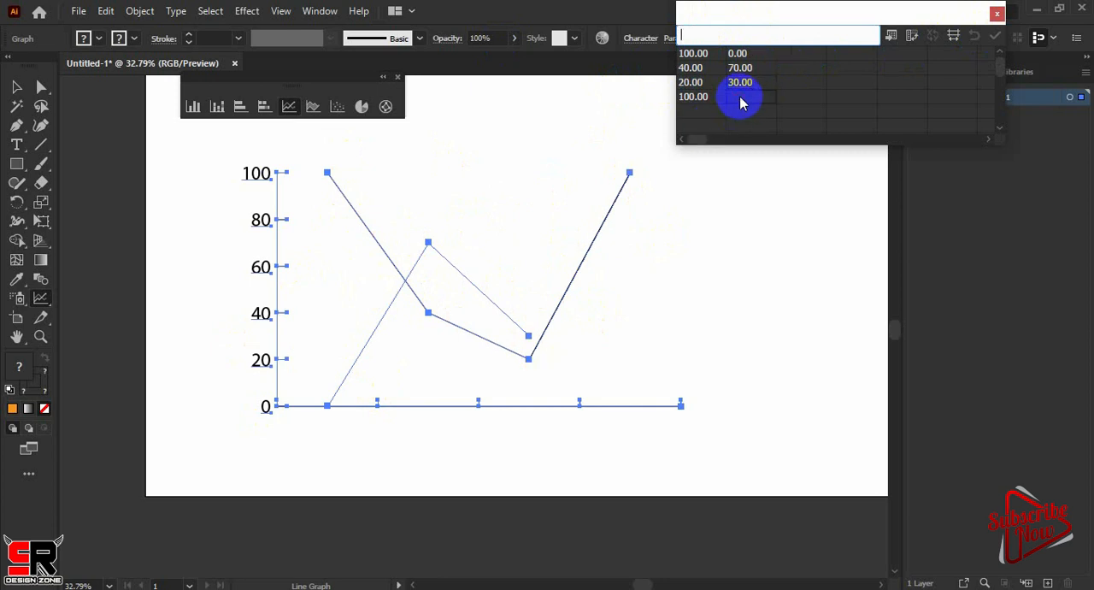
pyautogui.write('50')
pyautogui.click(995, 36)
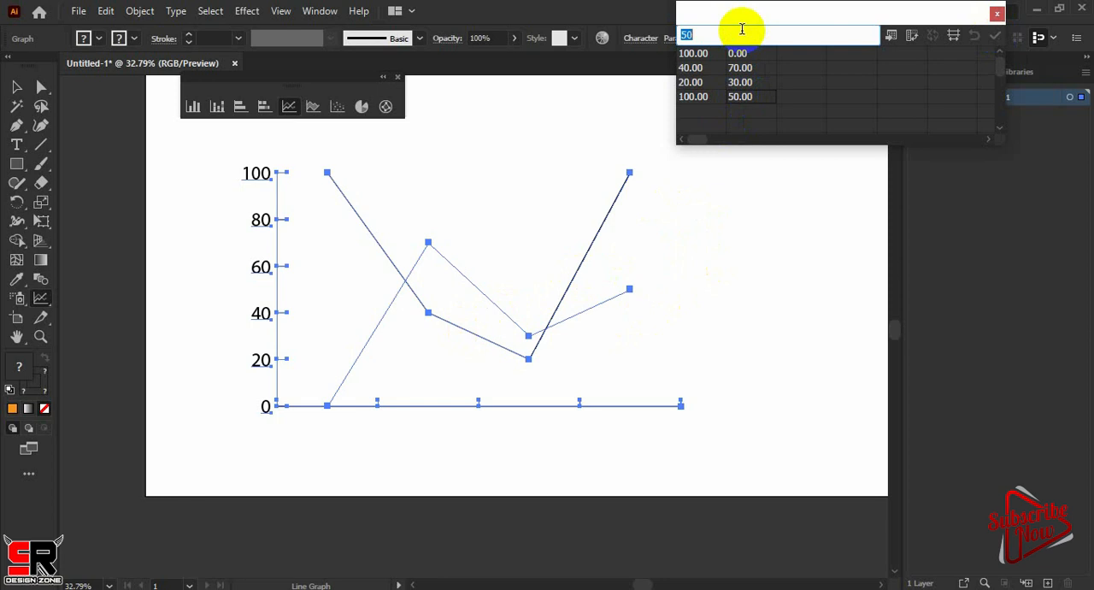
# Change the third value of the second data column to 80, apply it and close the graph data window
pyautogui.click(740, 96)
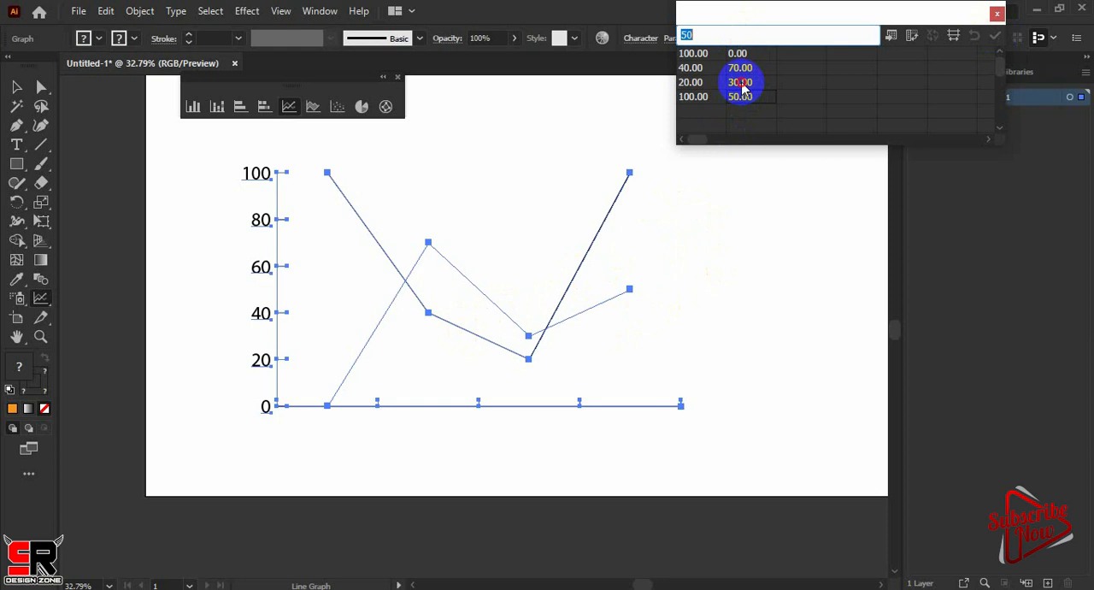
pyautogui.click(741, 83)
pyautogui.write('8')
pyautogui.click(995, 35)
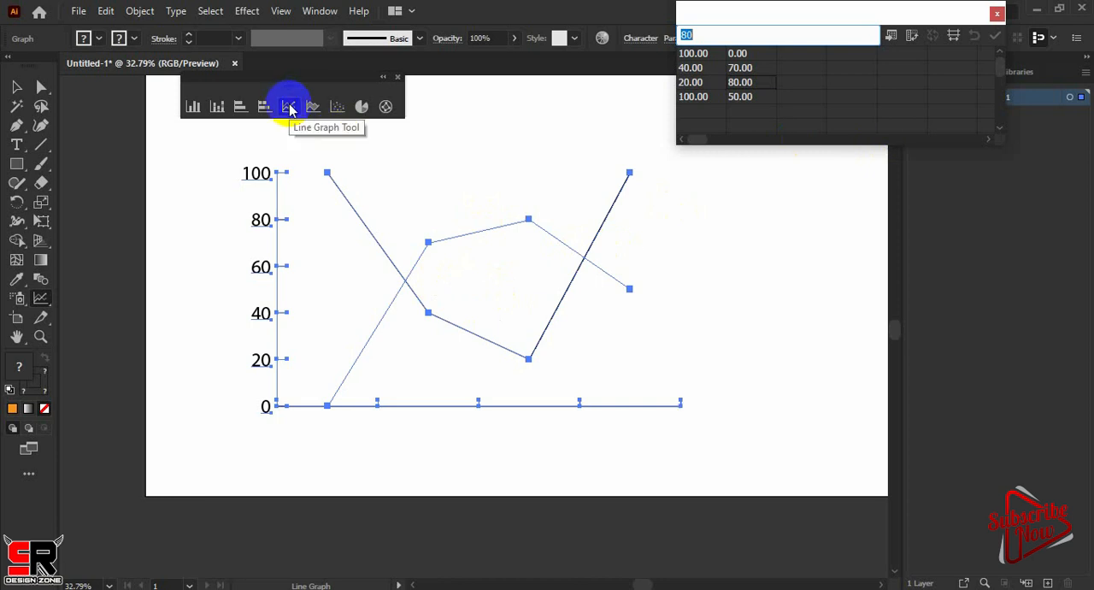
pyautogui.click(997, 11)
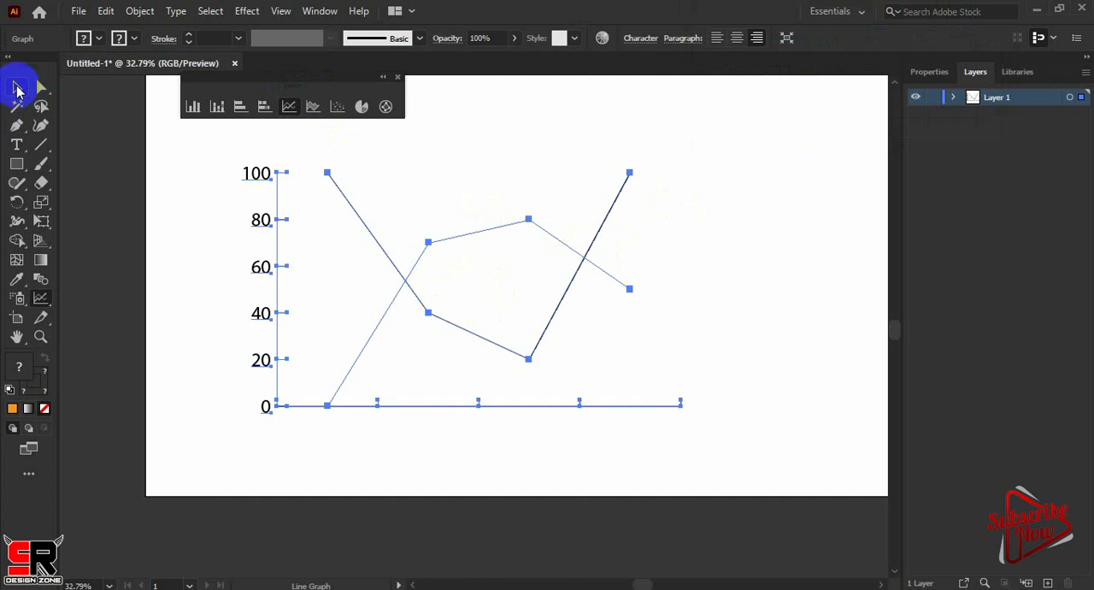
# Select the entire line graph and delete it from the artboard
pyautogui.click(314, 109)
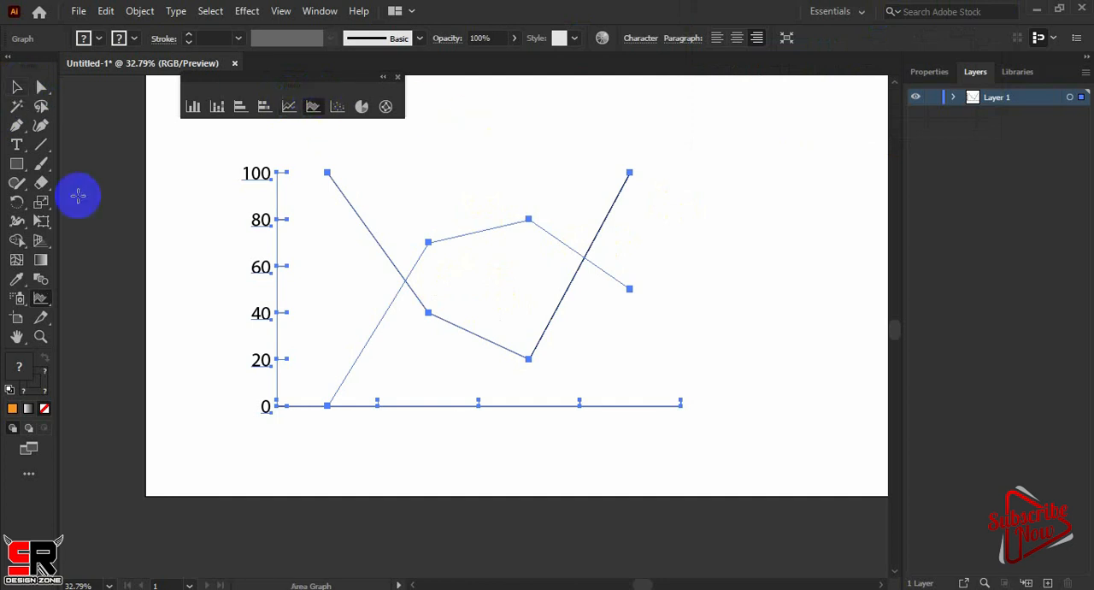
pyautogui.click(17, 87)
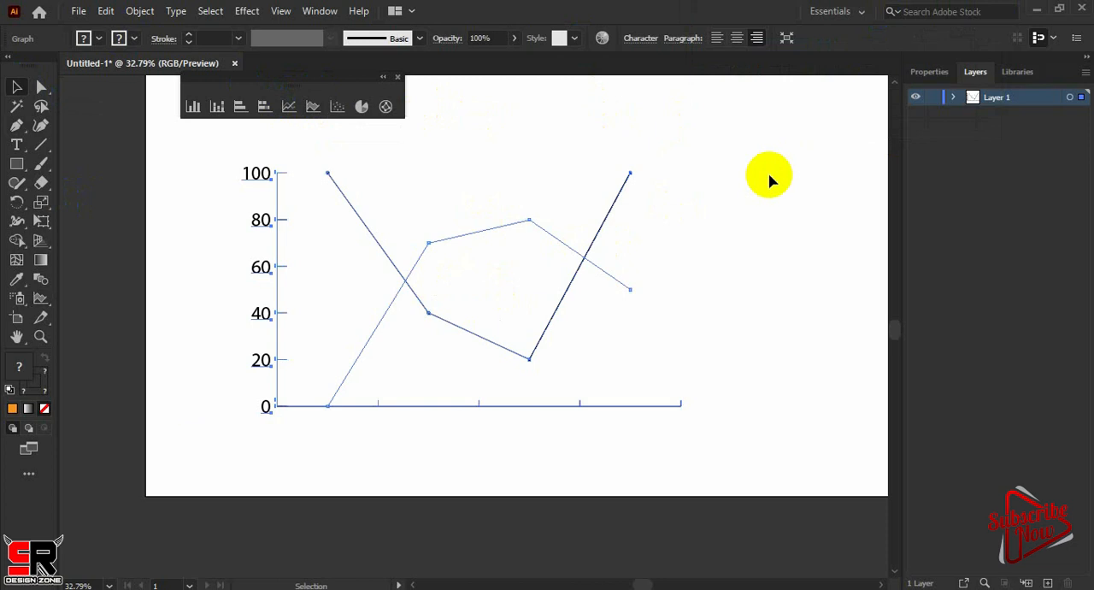
pyautogui.moveTo(770, 174); pyautogui.dragTo(187, 449)
pyautogui.press('Delete')
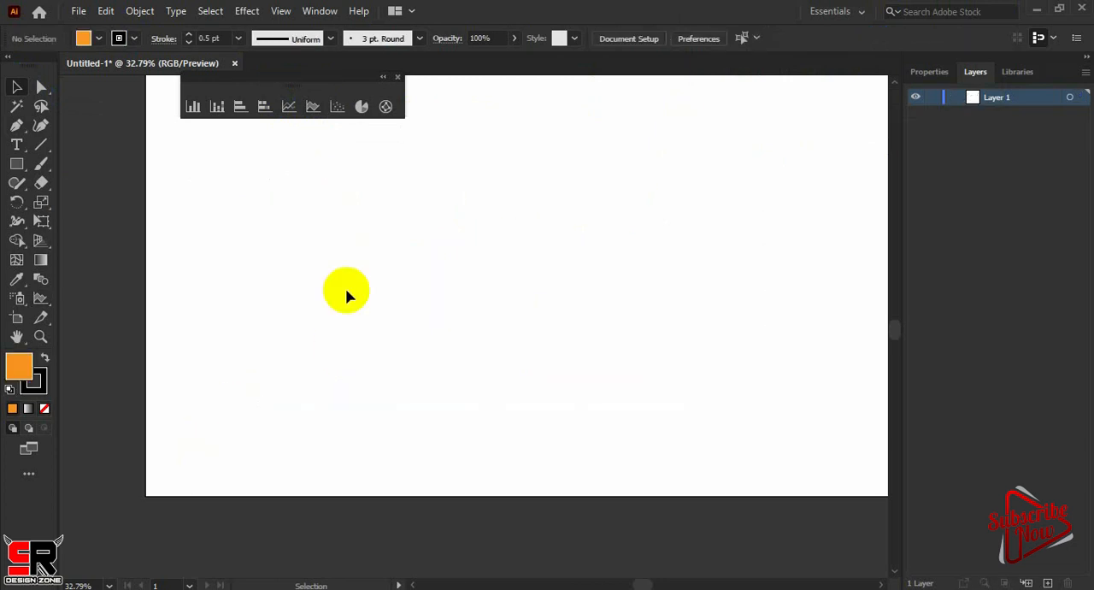
# Draw an area graph, apply 30, 40 and 100 across its first data row, and close the graph data window
pyautogui.click(312, 106)
pyautogui.moveTo(245, 146); pyautogui.dragTo(691, 438)
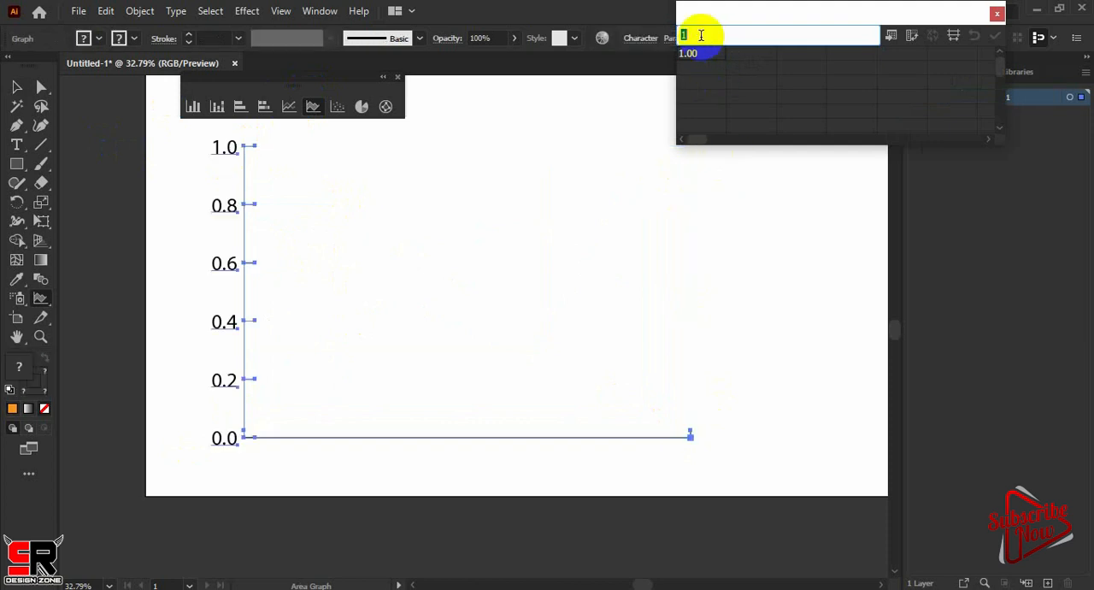
pyautogui.write('30')
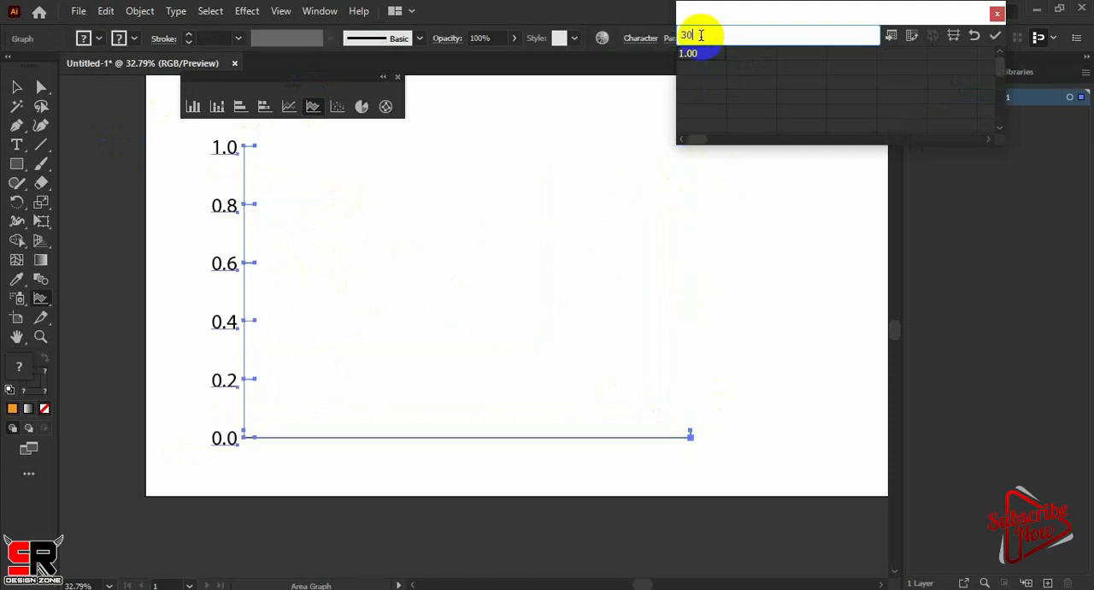
pyautogui.click(742, 59)
pyautogui.write('4')
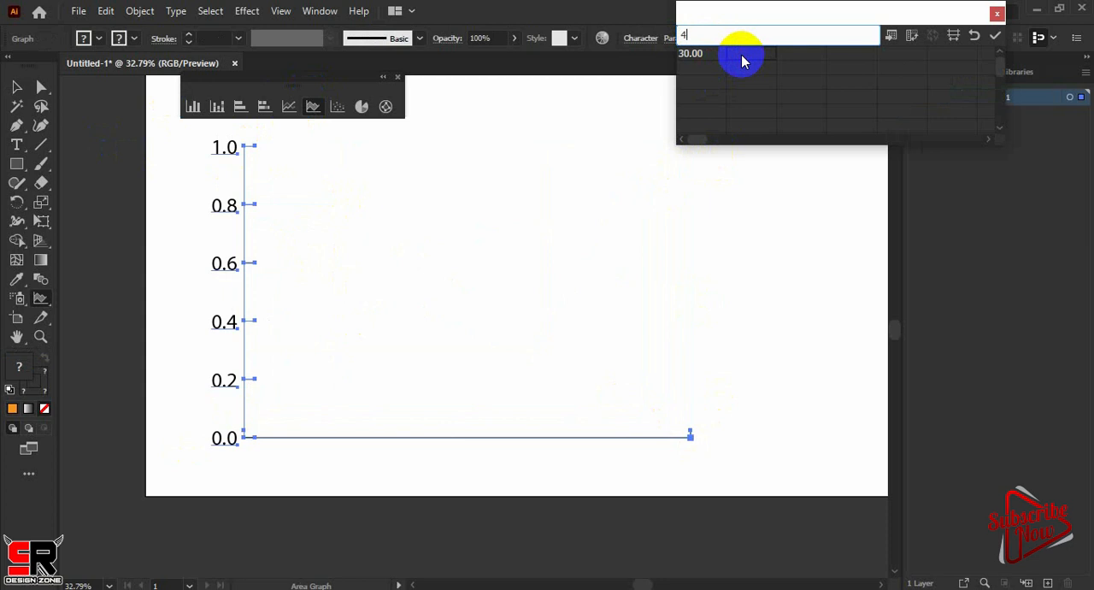
pyautogui.write('0')
pyautogui.click(792, 56)
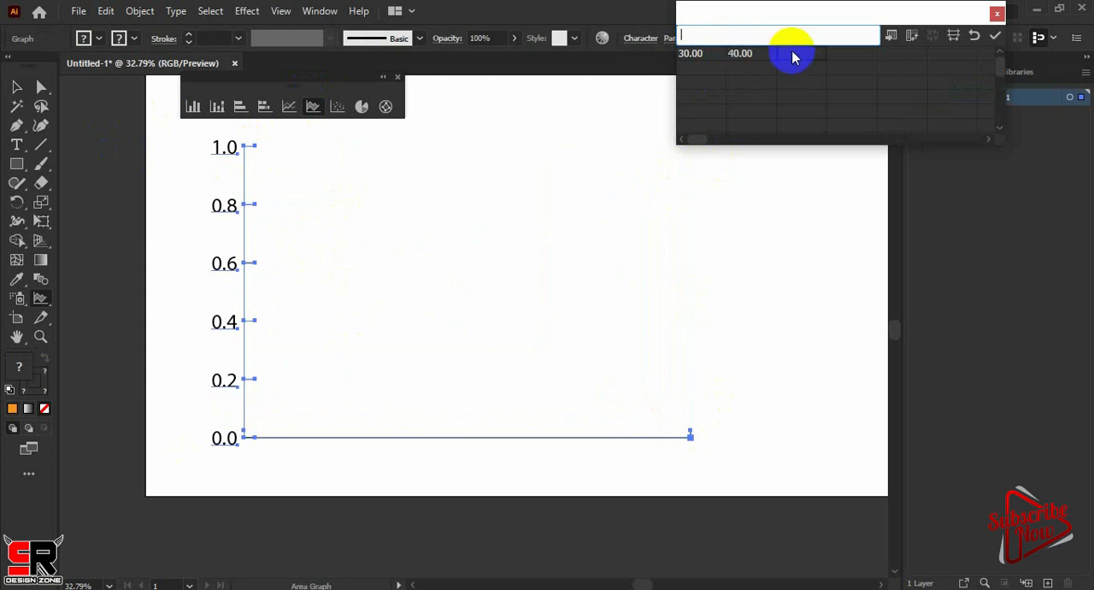
pyautogui.write('100')
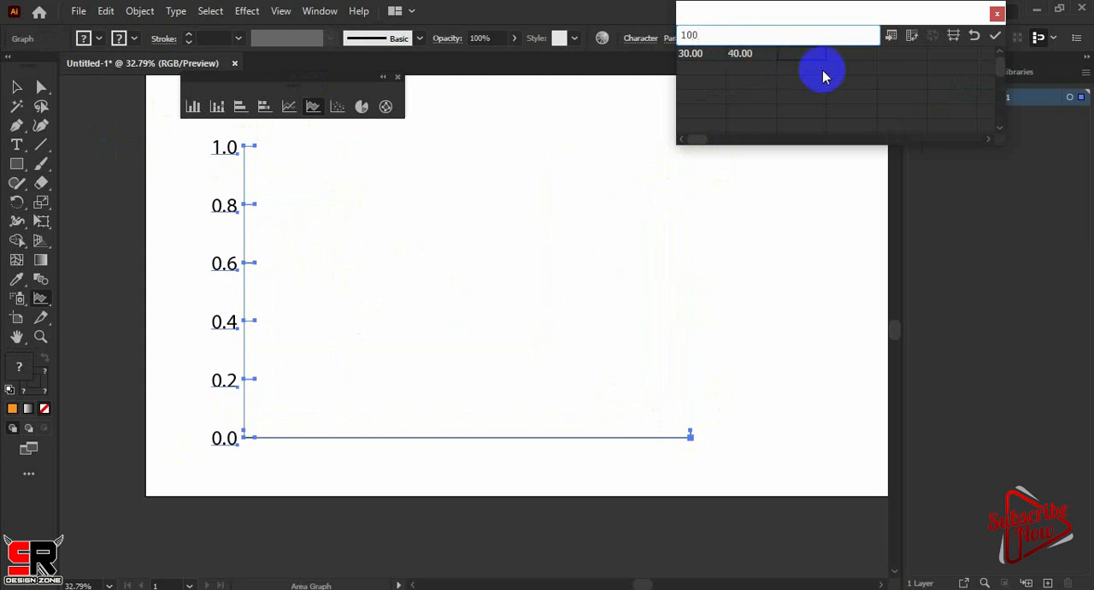
pyautogui.click(995, 38)
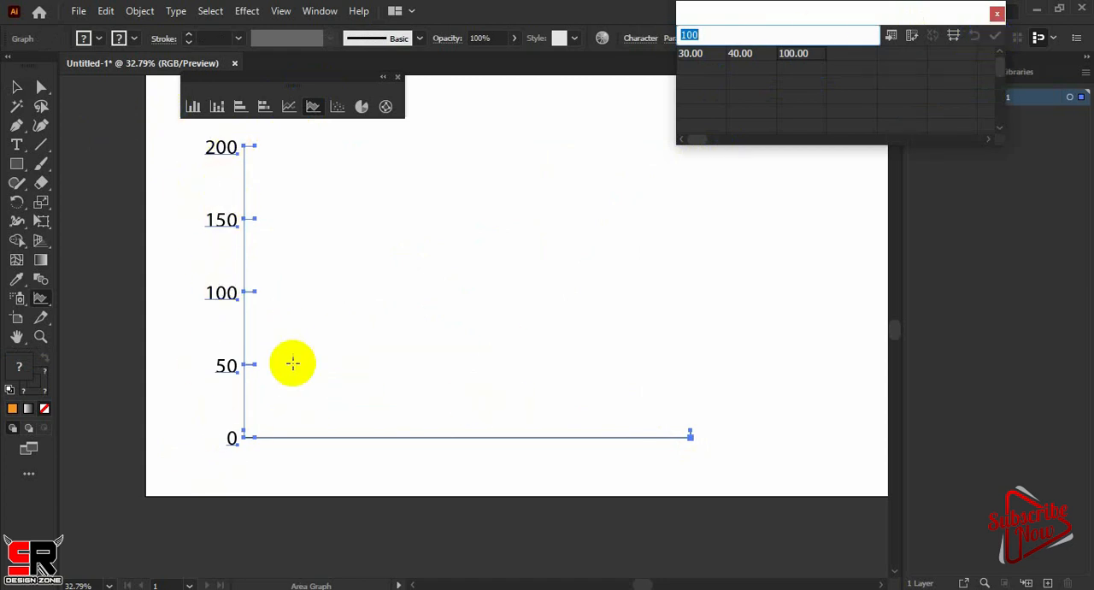
pyautogui.click(996, 13)
# Select the entire area graph and delete it from the artboard
pyautogui.click(16, 87)
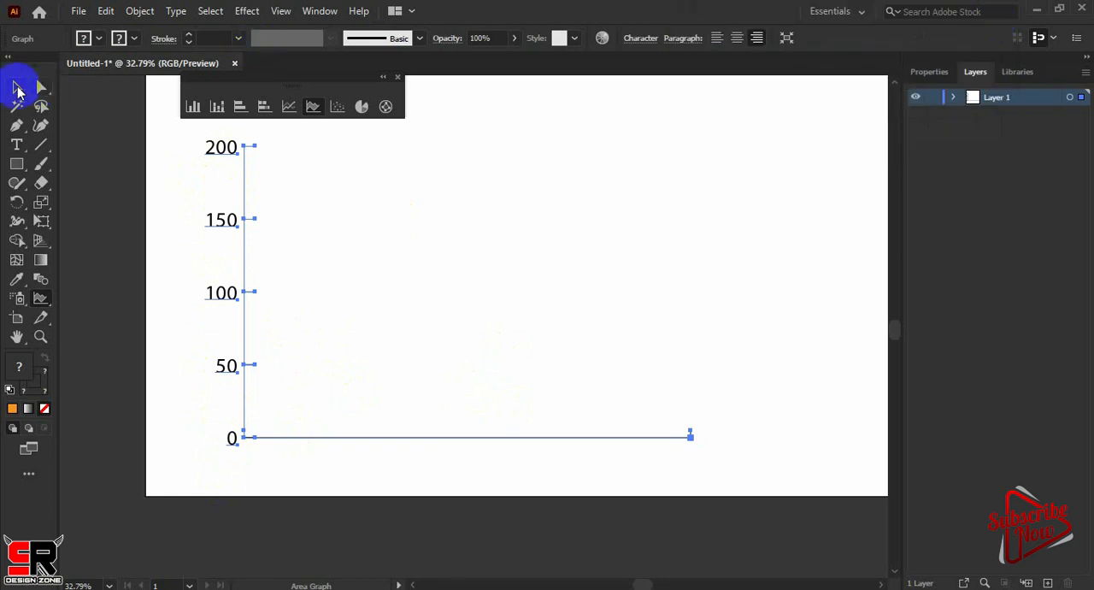
pyautogui.moveTo(664, 157); pyautogui.dragTo(101, 436)
pyautogui.press('Delete')
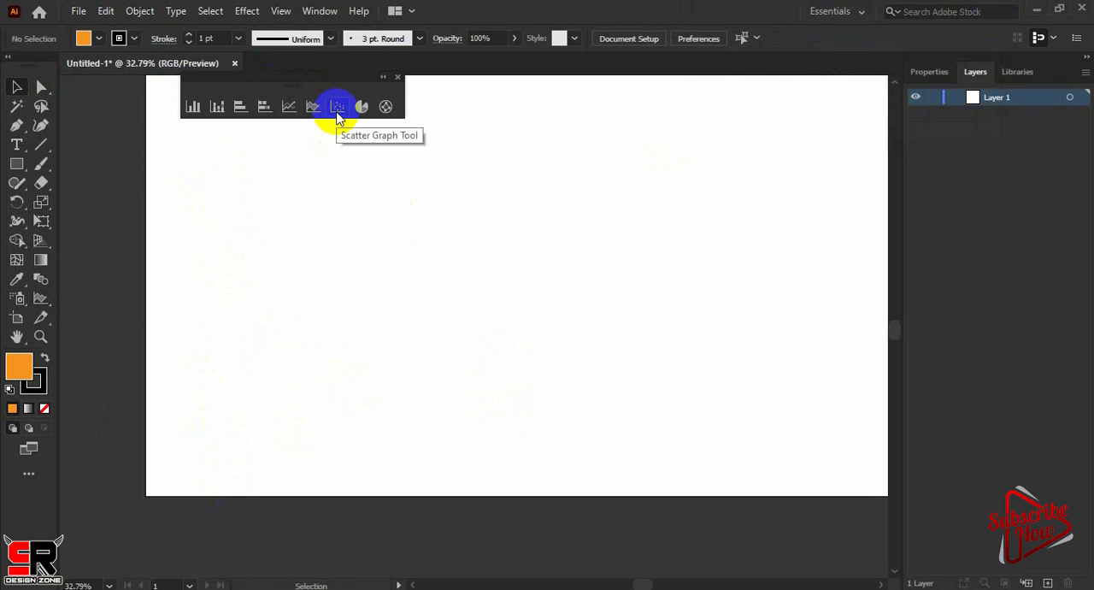
# Draw a scatter graph on the artboard and enter 0, 10 and 30 across the first data row
pyautogui.click(337, 110)
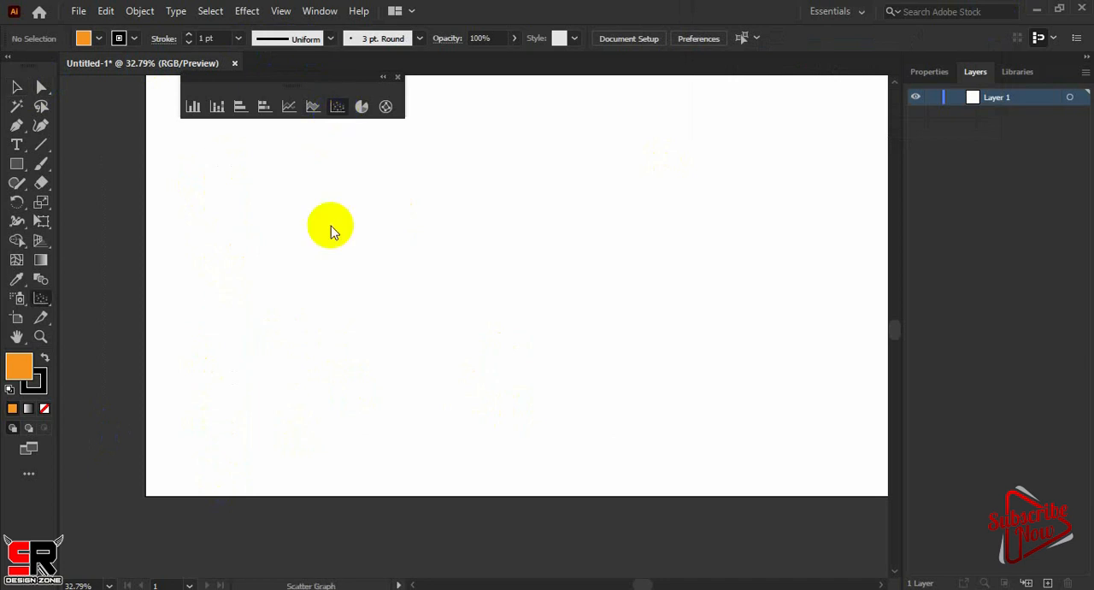
pyautogui.moveTo(276, 140)
pyautogui.mouseDown()
pyautogui.moveTo(450, 213)
pyautogui.moveTo(655, 322)
pyautogui.moveTo(674, 411)
pyautogui.mouseUp()
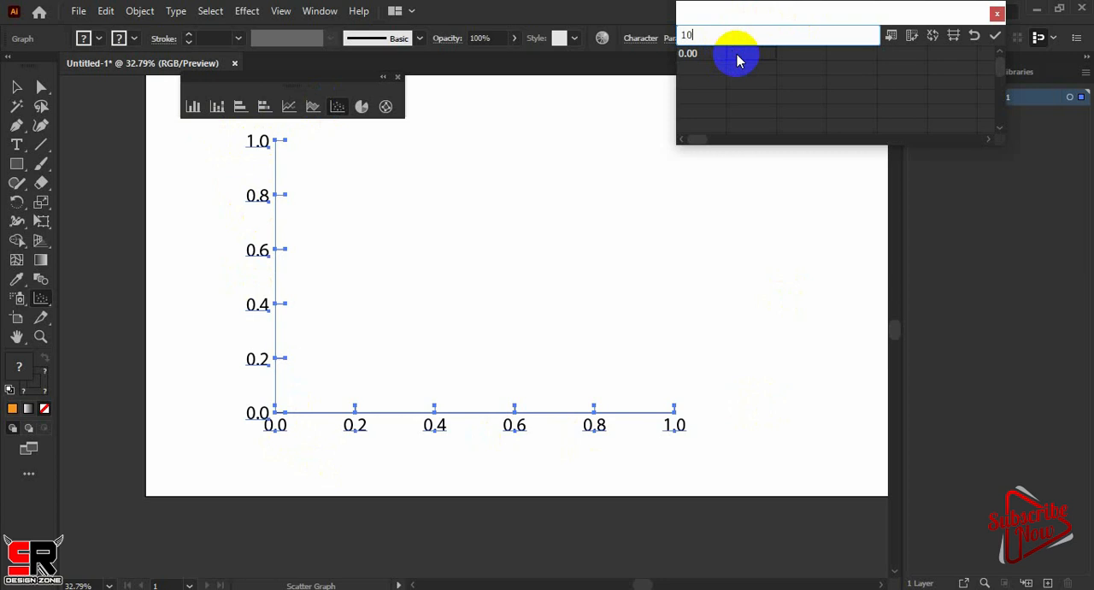
pyautogui.write('30')
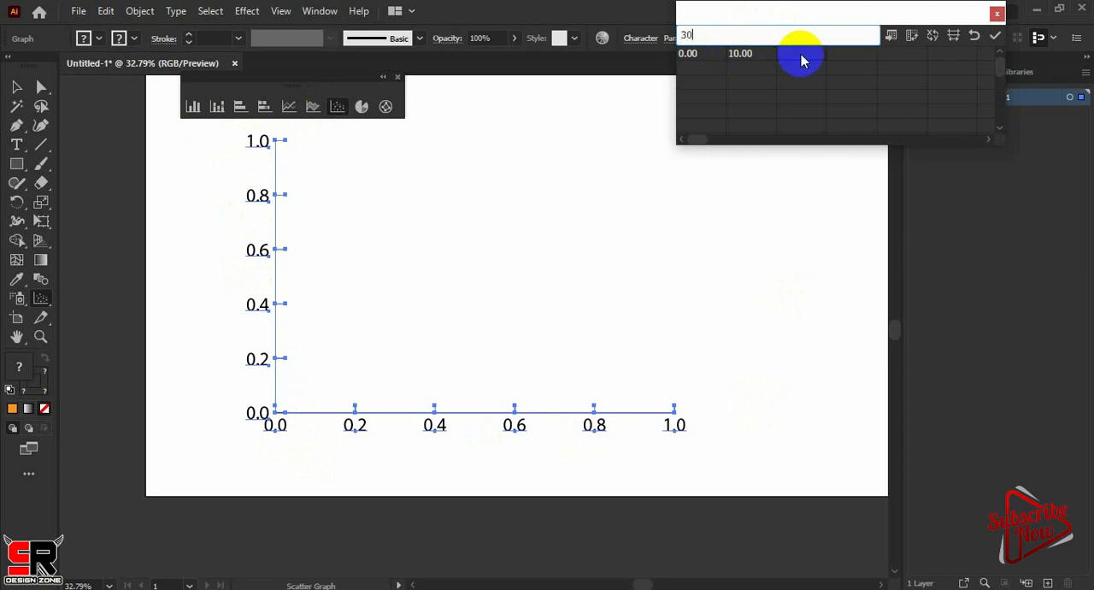
# Enter 40, 60 and 20 across the second data row of the scatter graph
pyautogui.click(685, 69)
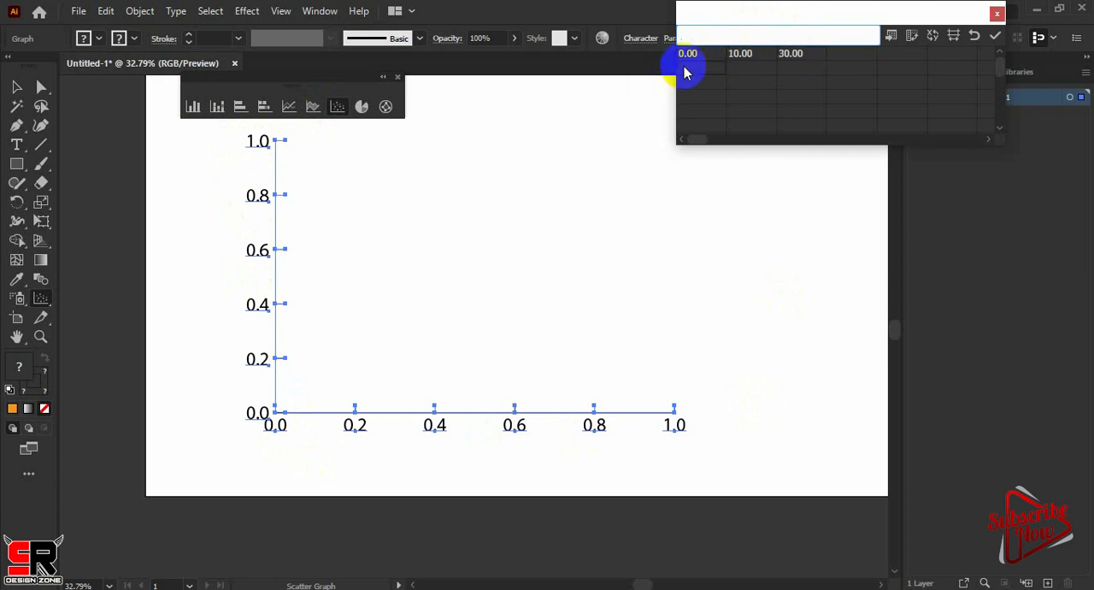
pyautogui.write('40,')
pyautogui.click(744, 67)
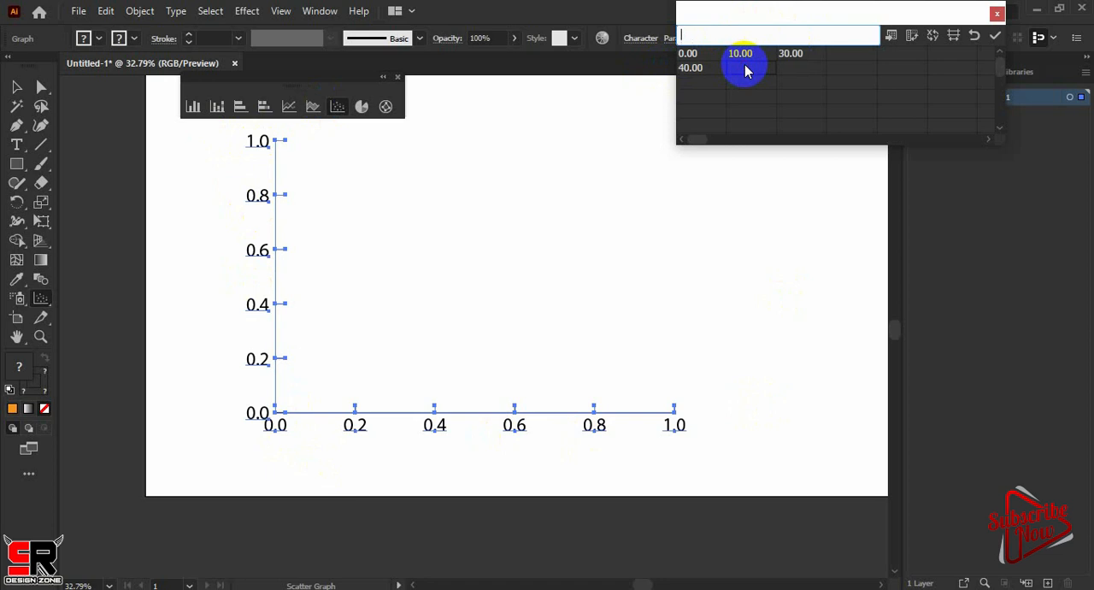
pyautogui.click(789, 74)
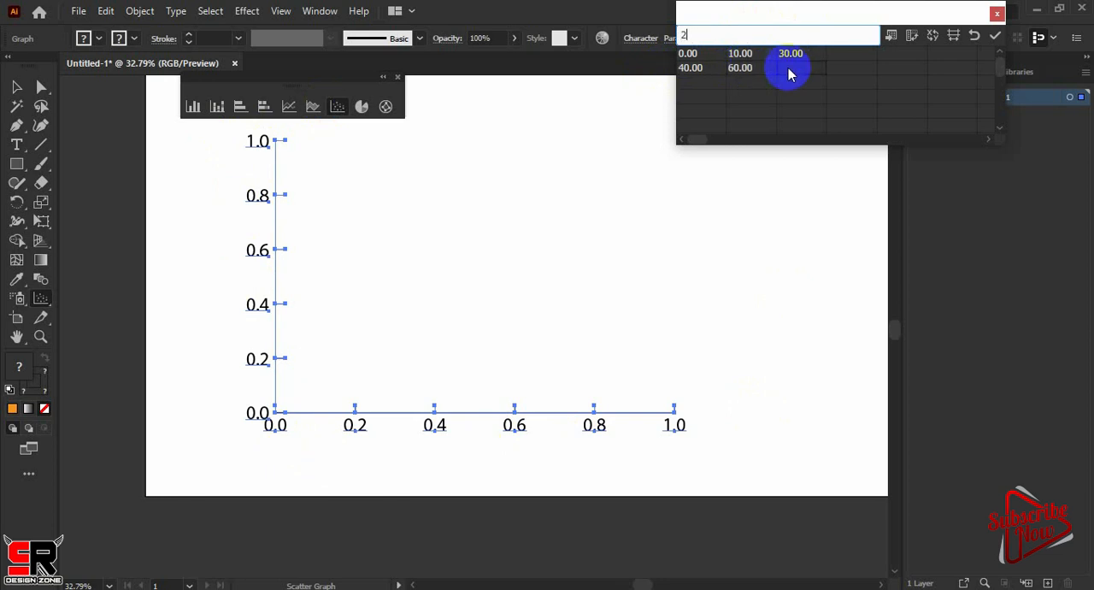
pyautogui.write('0')
# Enter 100, 90 and 40 across the third data row, apply the data to the scatter graph and close the data window
pyautogui.click(699, 88)
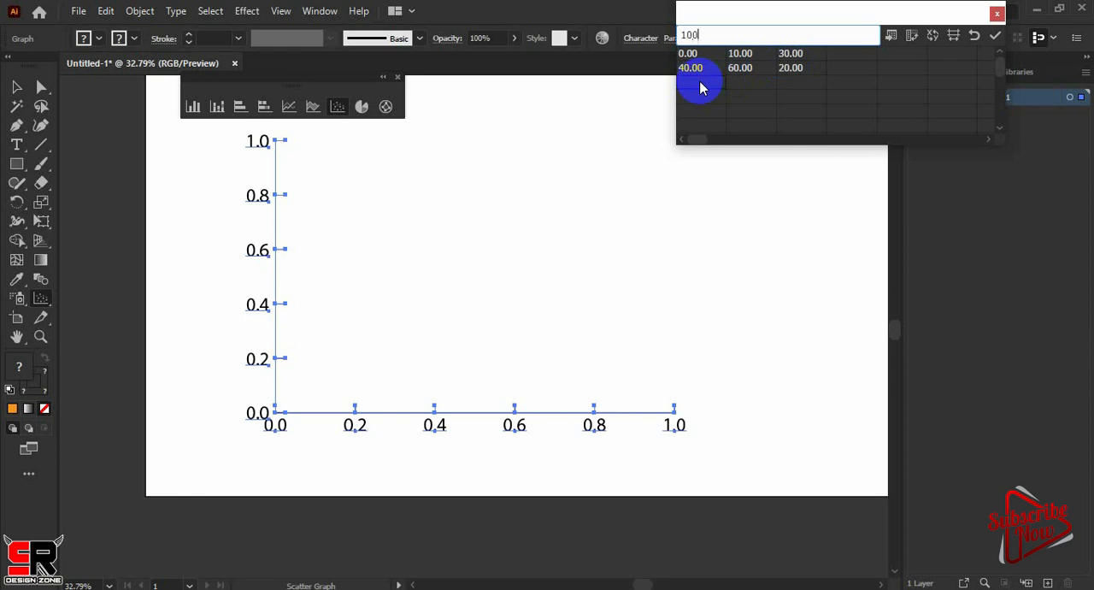
pyautogui.click(743, 87)
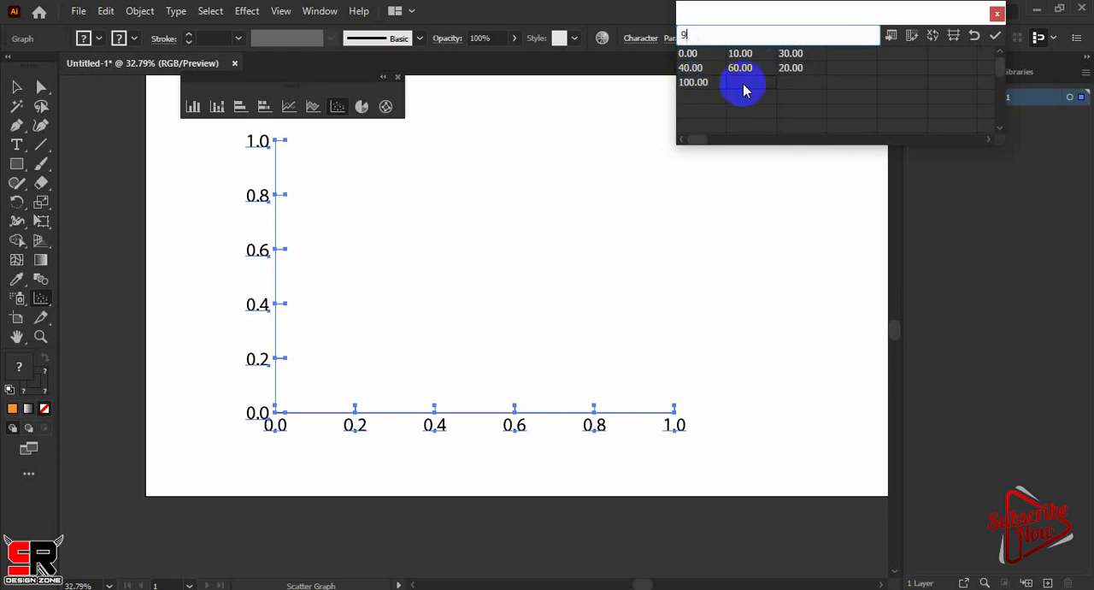
pyautogui.write('90')
pyautogui.click(791, 86)
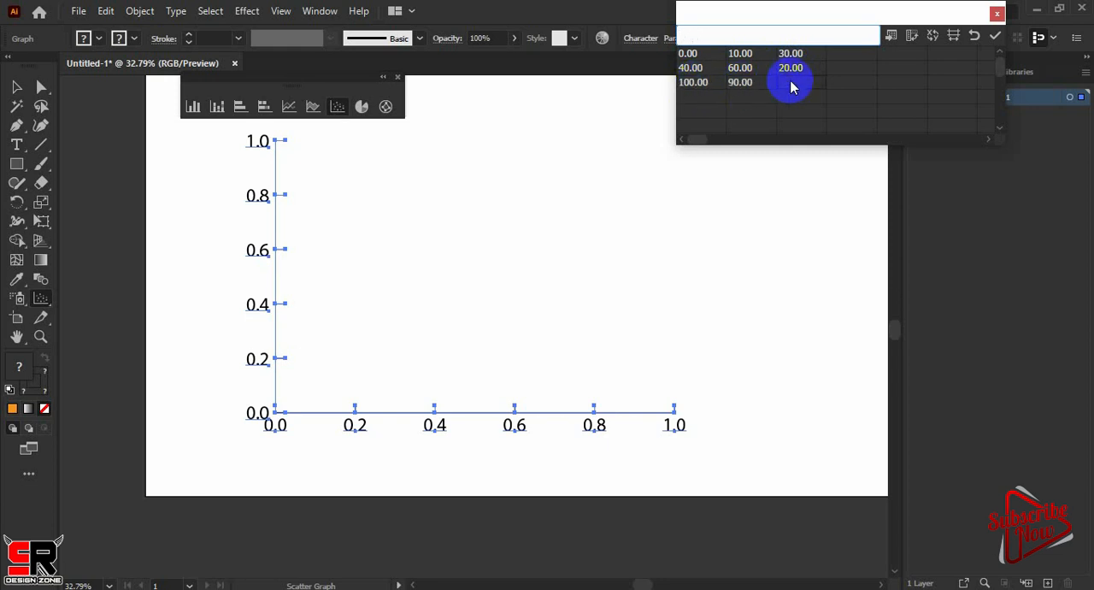
pyautogui.write('40')
pyautogui.click(995, 36)
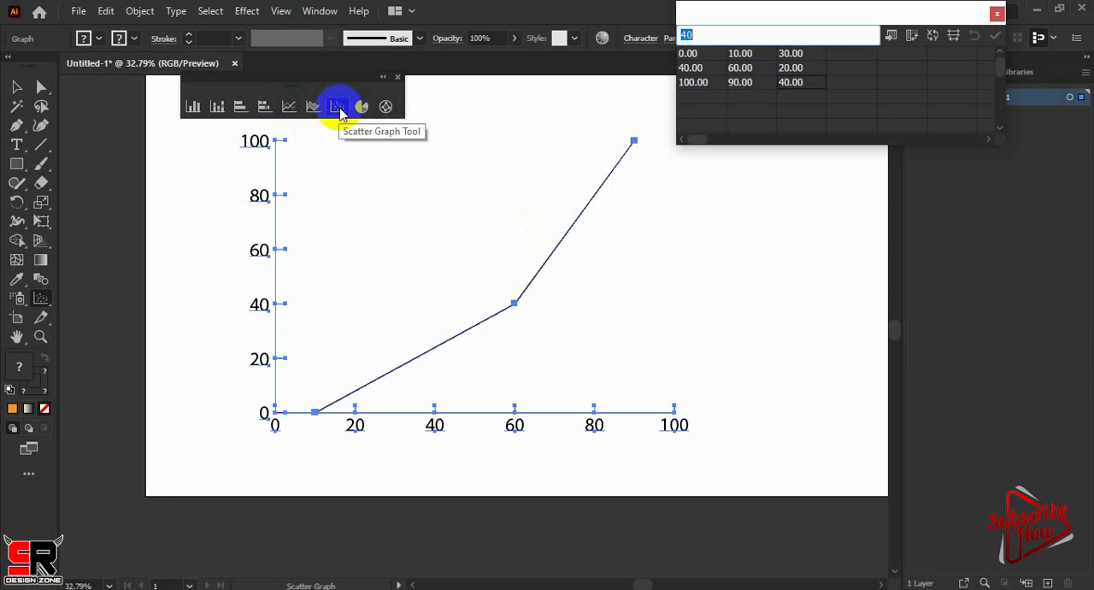
pyautogui.click(997, 13)
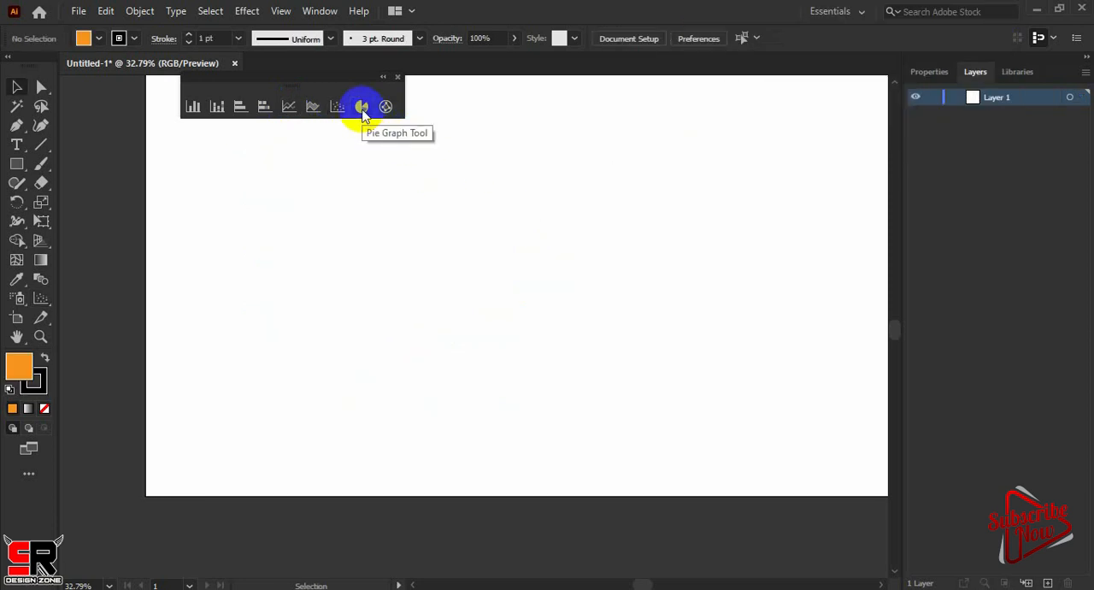
# Draw a pie graph on the artboard and enter facebook and 100 in the first data row
pyautogui.click(362, 111)
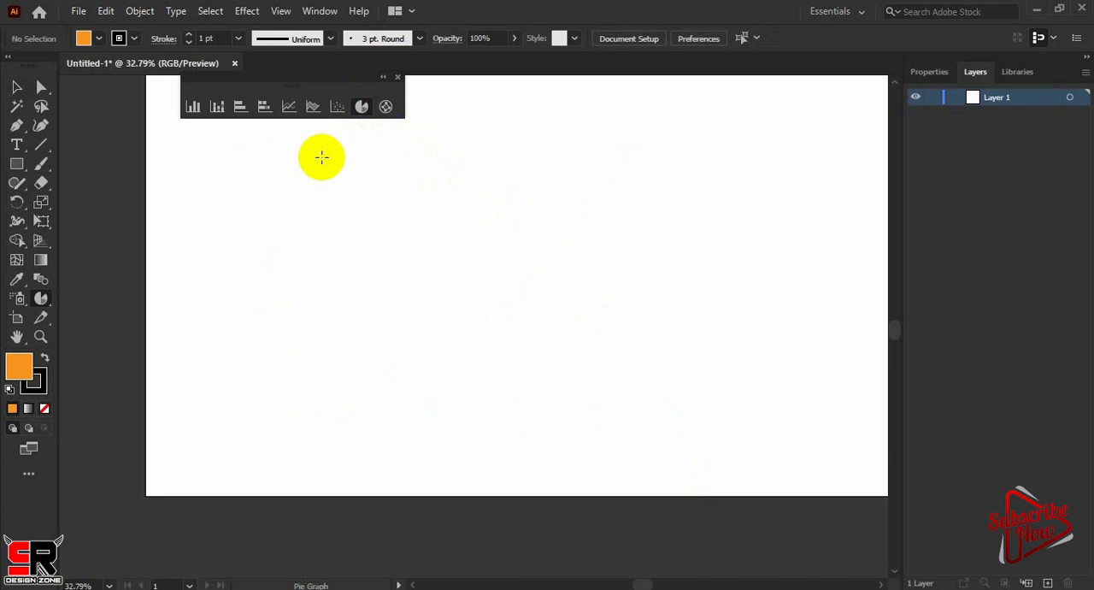
pyautogui.moveTo(321, 156); pyautogui.dragTo(664, 417)
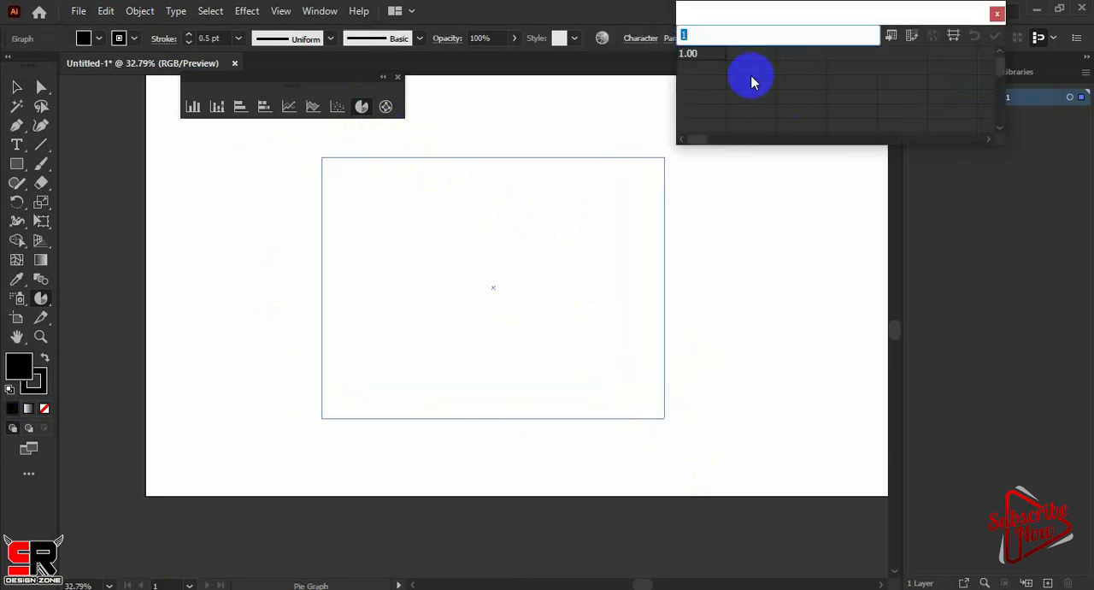
pyautogui.click(722, 64)
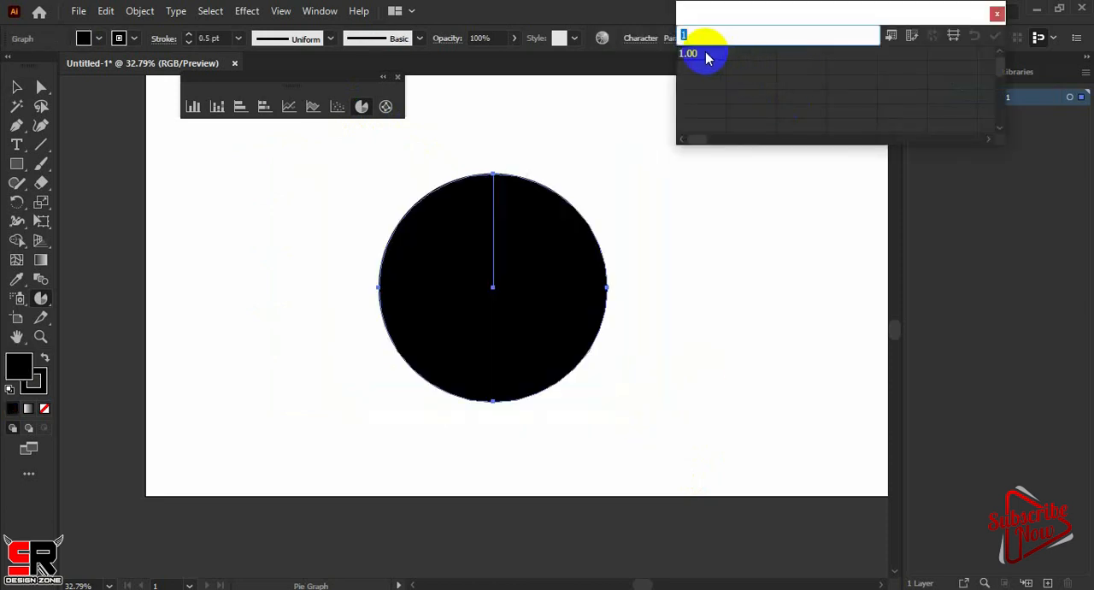
pyautogui.write('facebook')
pyautogui.click(740, 63)
pyautogui.press('Return')
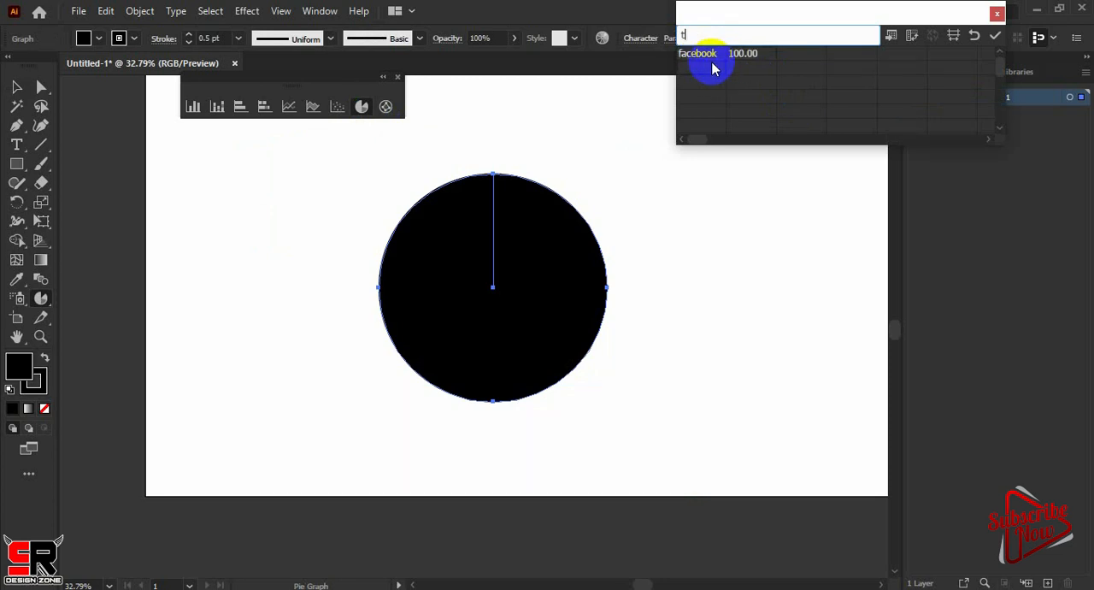
# Add the data rows twiiter with 70 and whatsapp with 90 to the pie graph
pyautogui.write('twiiter')
pyautogui.click(735, 70)
pyautogui.write('70')
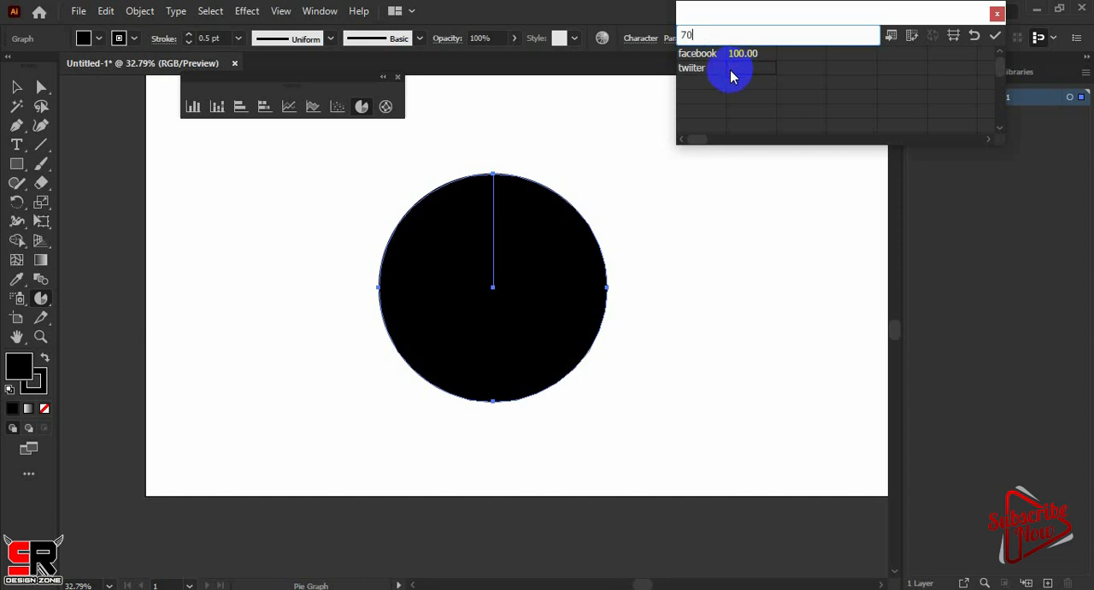
pyautogui.press('Return')
pyautogui.write('whatsapp')
pyautogui.click(730, 83)
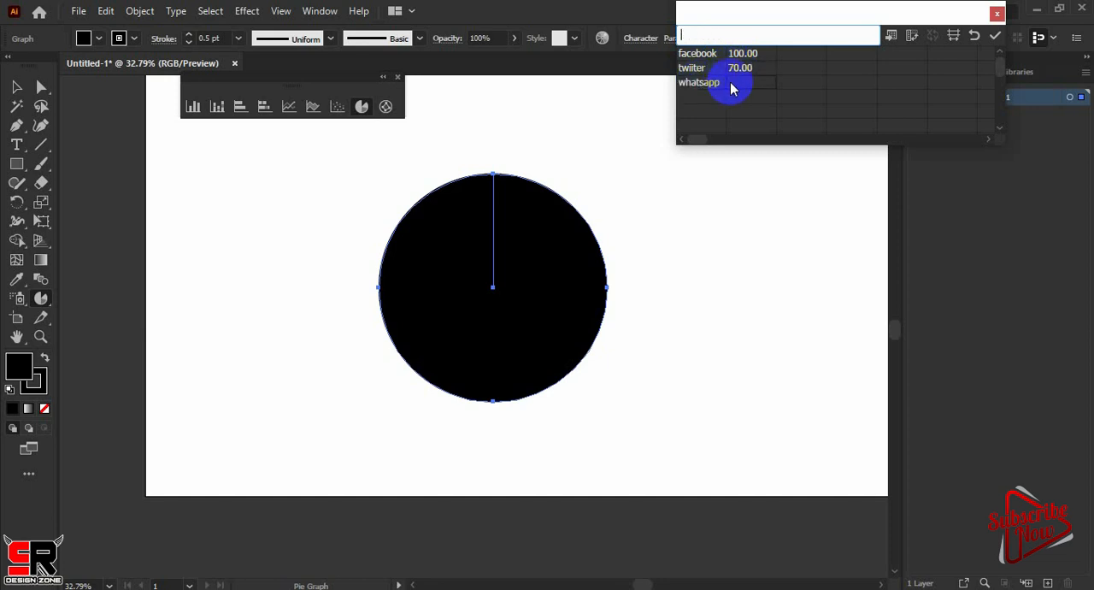
pyautogui.write('90')
# Add a fourth data row, Line with 40, and apply the data to the pie graph
pyautogui.click(699, 109)
pyautogui.write('Line')
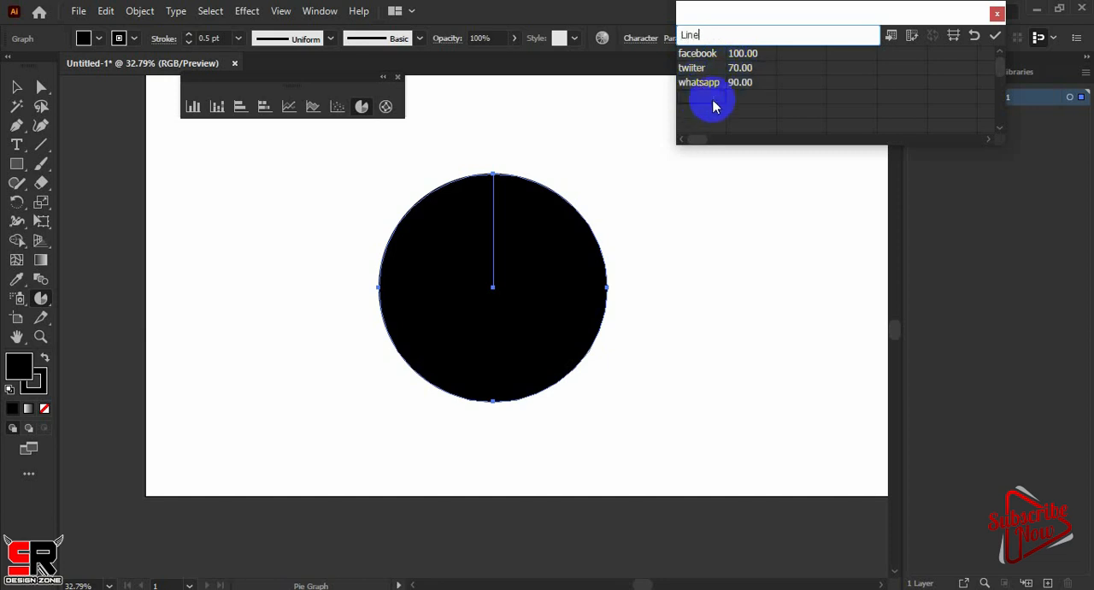
pyautogui.click(752, 104)
pyautogui.click(994, 35)
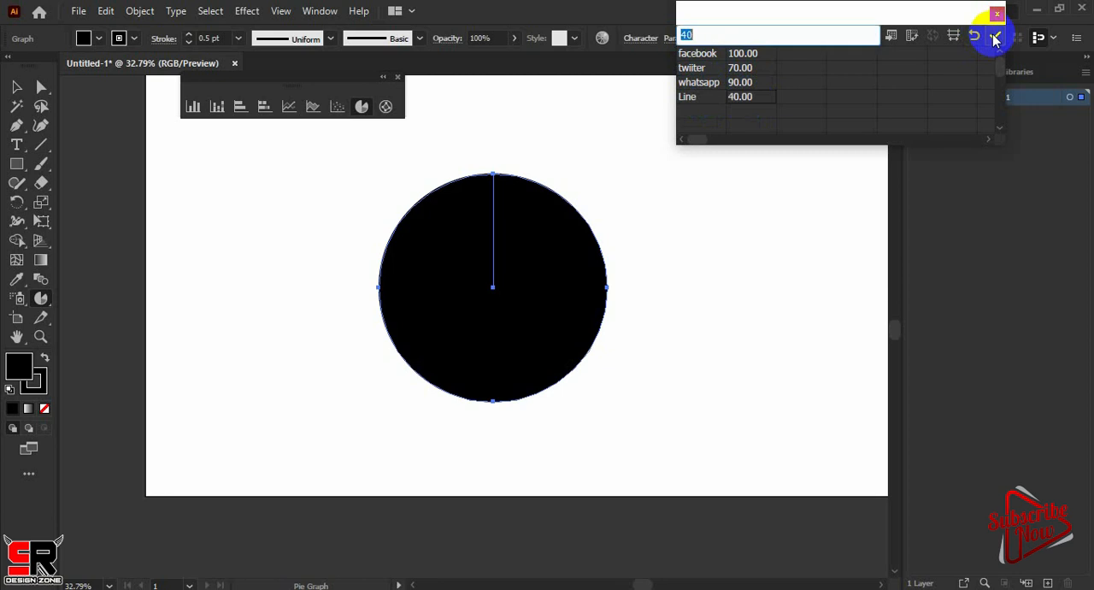
pyautogui.click(16, 86)
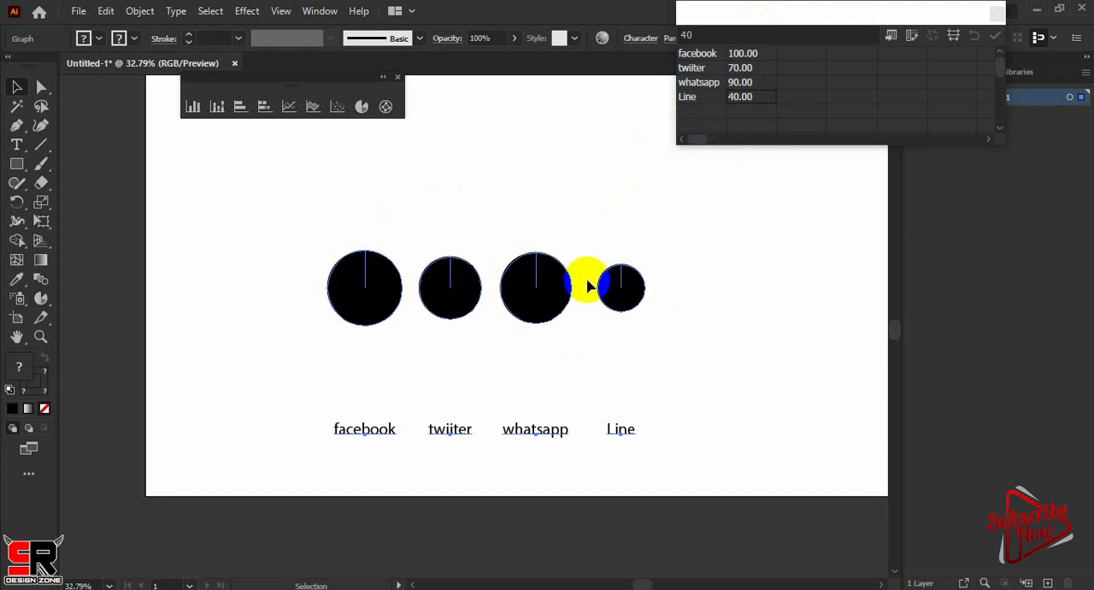
# Transpose the rows and columns of the pie graph's data, apply it and move the data window off the legend
pyautogui.click(912, 38)
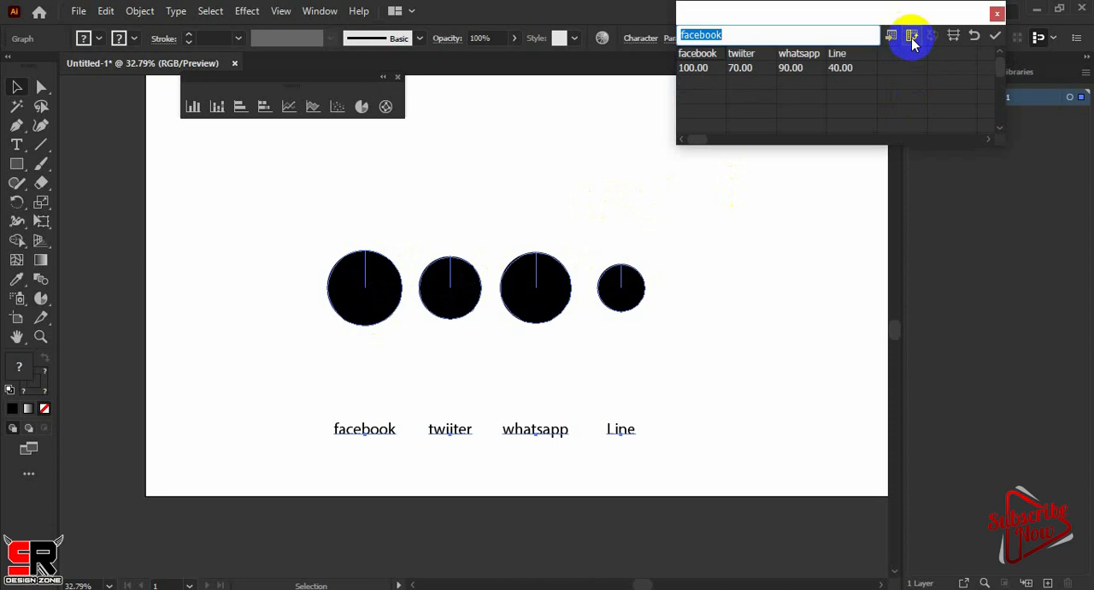
pyautogui.click(995, 38)
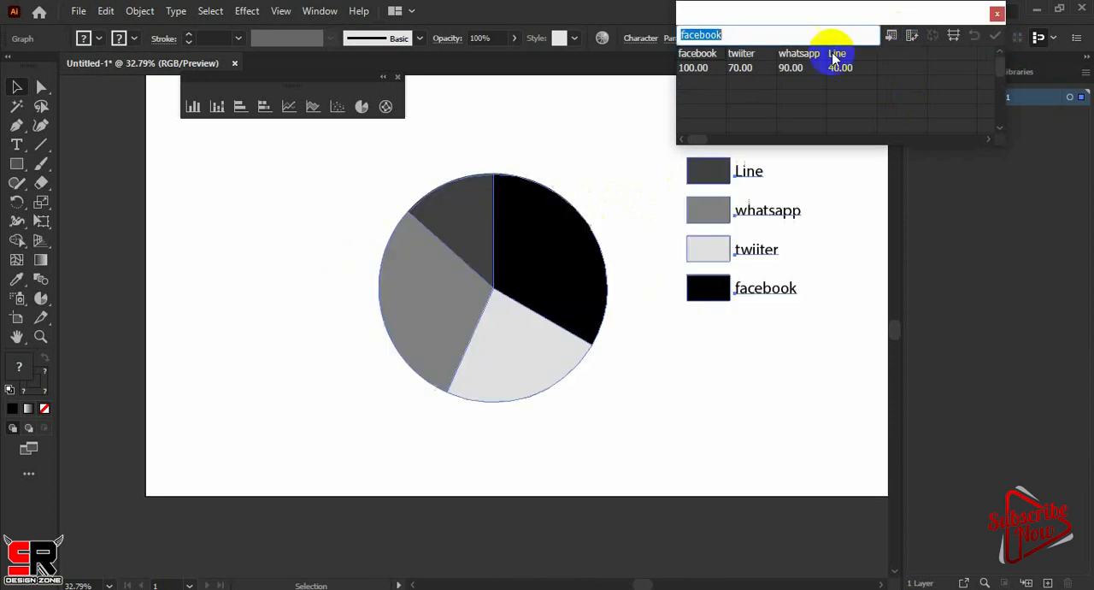
pyautogui.moveTo(837, 10); pyautogui.dragTo(808, 10)
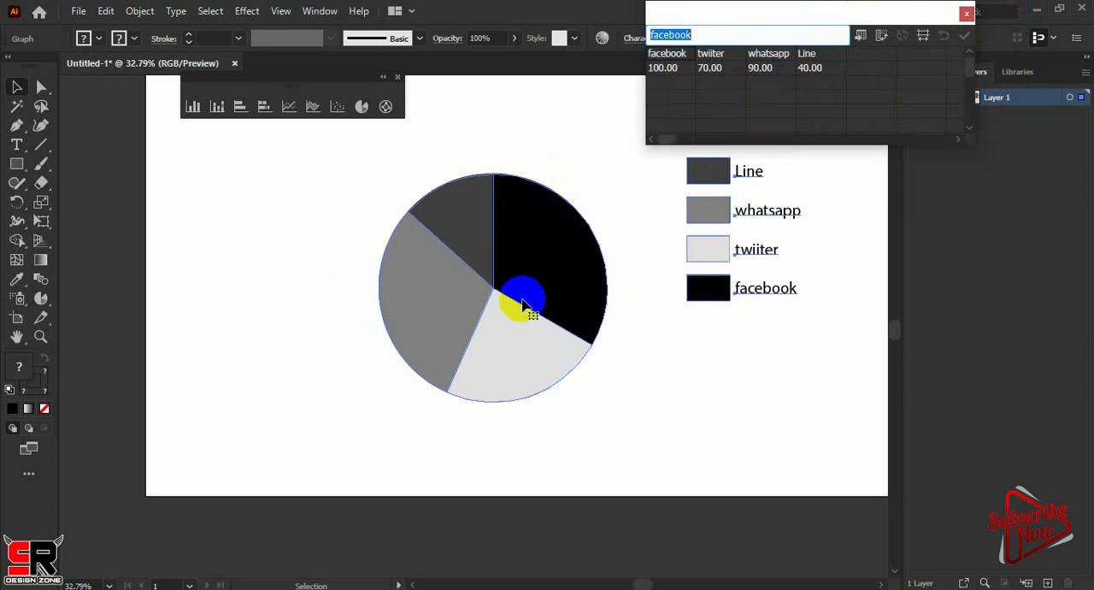
# Directly select only the black facebook wedge of the pie and fill it with RGB Blue
pyautogui.click(41, 86)
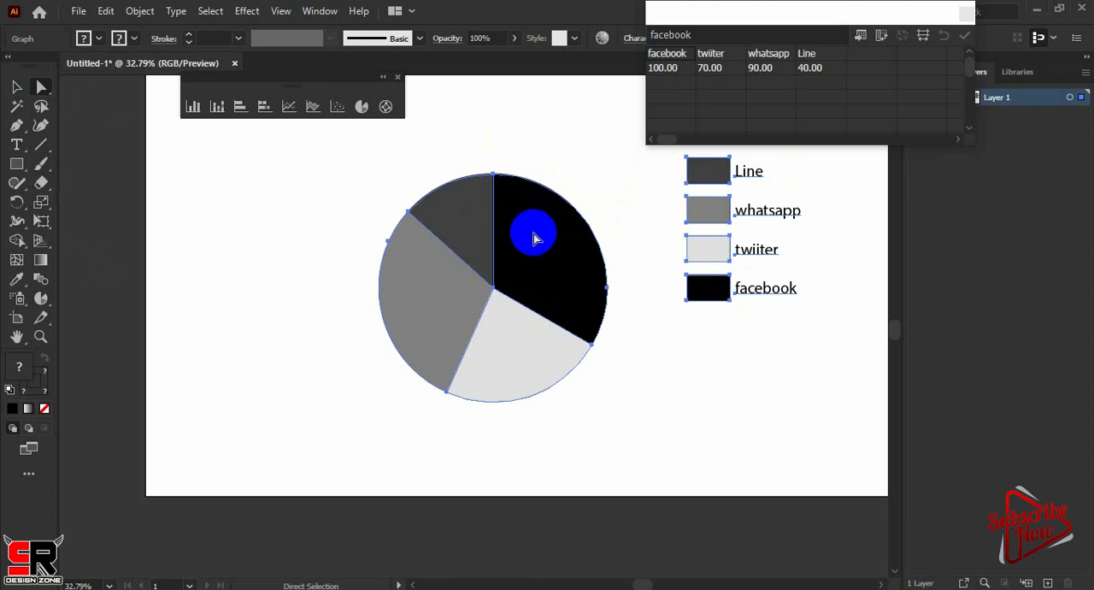
pyautogui.click(444, 193)
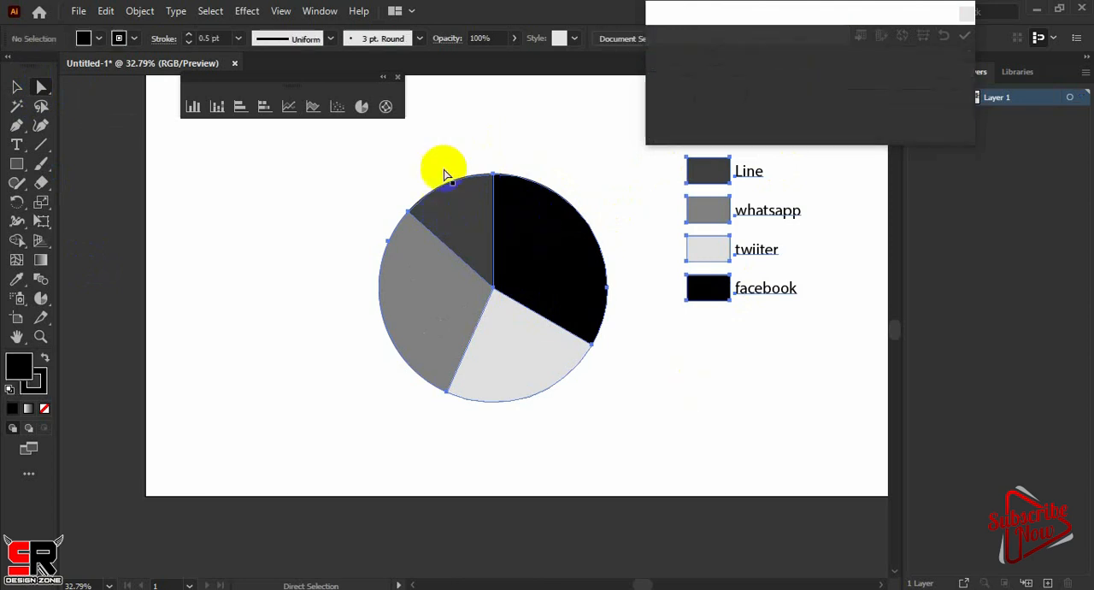
pyautogui.click(536, 272)
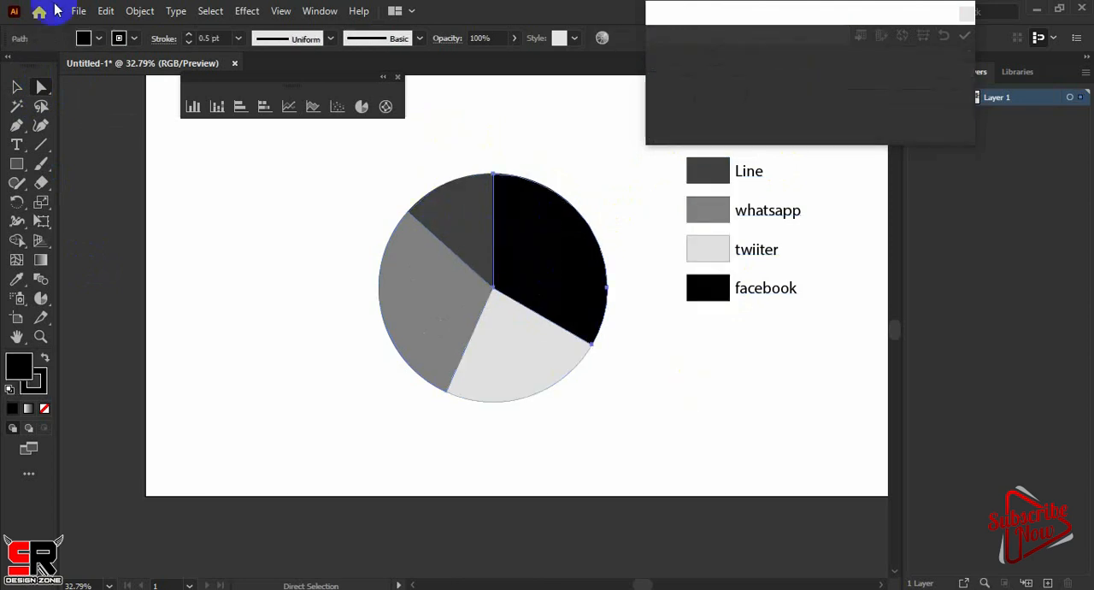
pyautogui.click(99, 39)
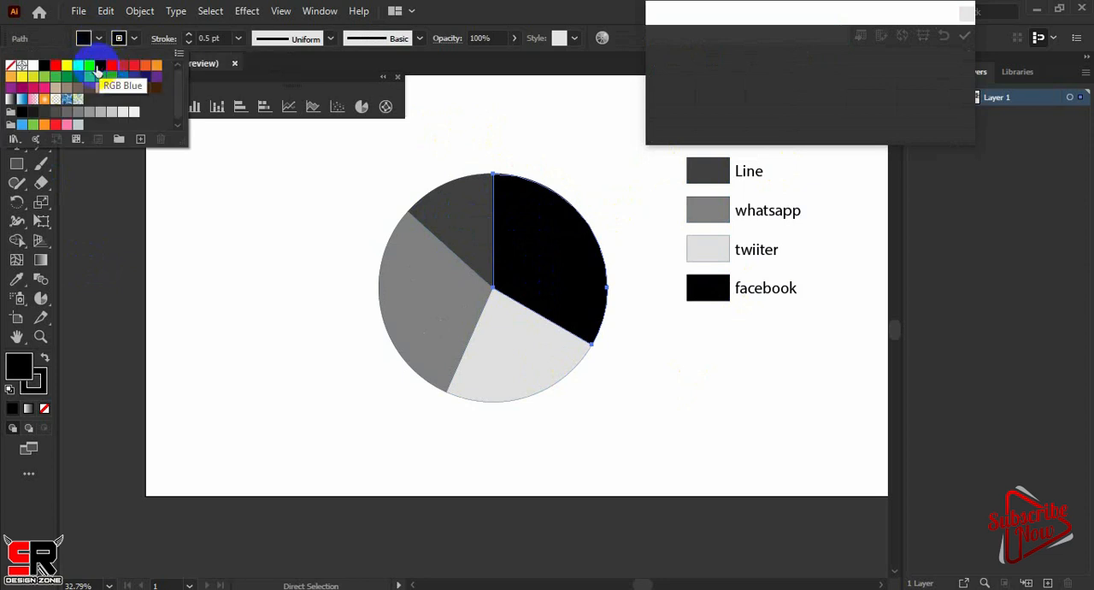
pyautogui.click(101, 71)
pyautogui.click(468, 243)
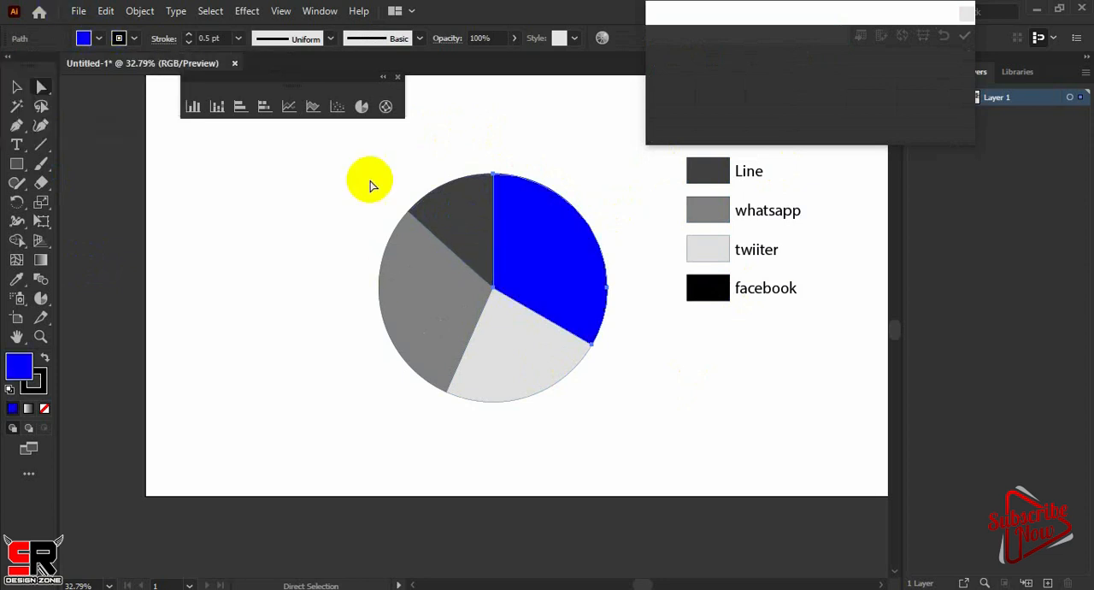
# Fill the dark grey Line wedge with red and the mid-grey whatsapp wedge with yellow
pyautogui.click(474, 227)
pyautogui.click(99, 39)
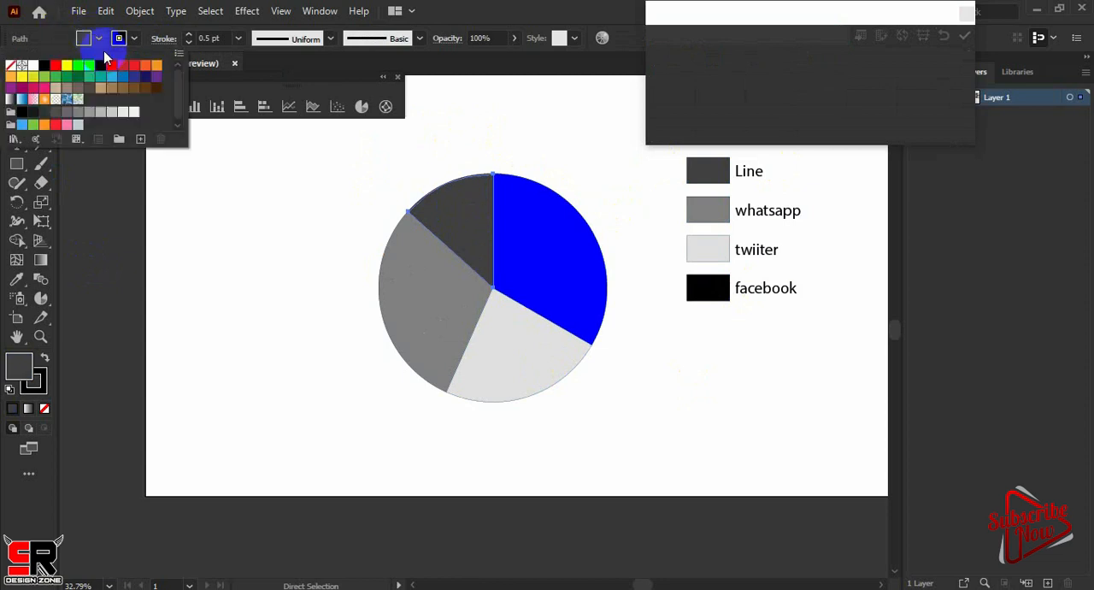
pyautogui.click(56, 71)
pyautogui.click(430, 335)
pyautogui.click(365, 249)
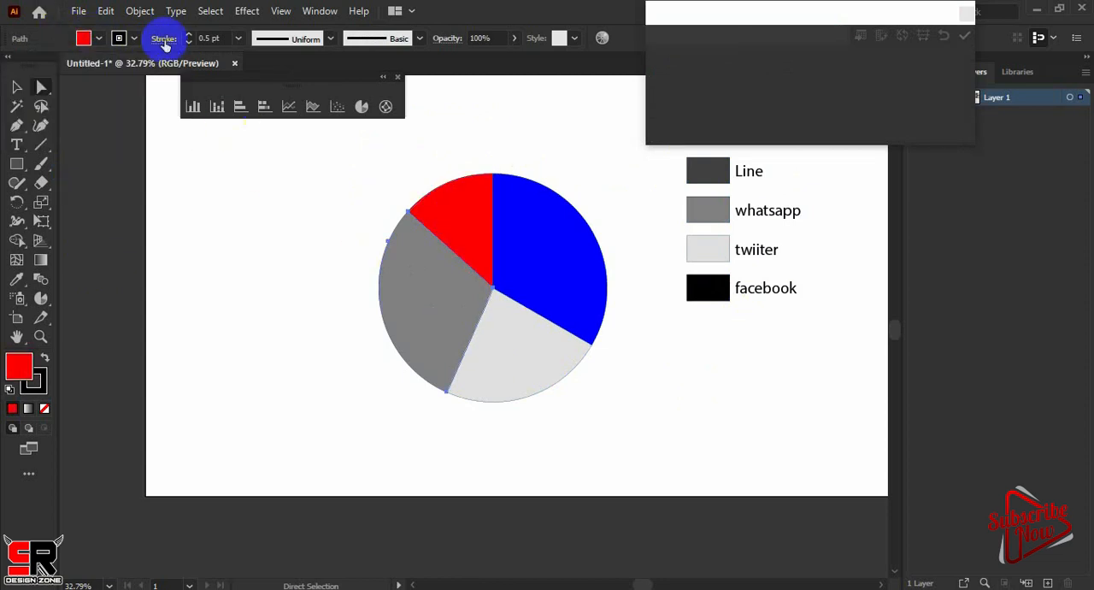
pyautogui.click(99, 39)
pyautogui.click(66, 65)
# Fill the light grey twiiter wedge of the pie with a brown swatch
pyautogui.click(520, 346)
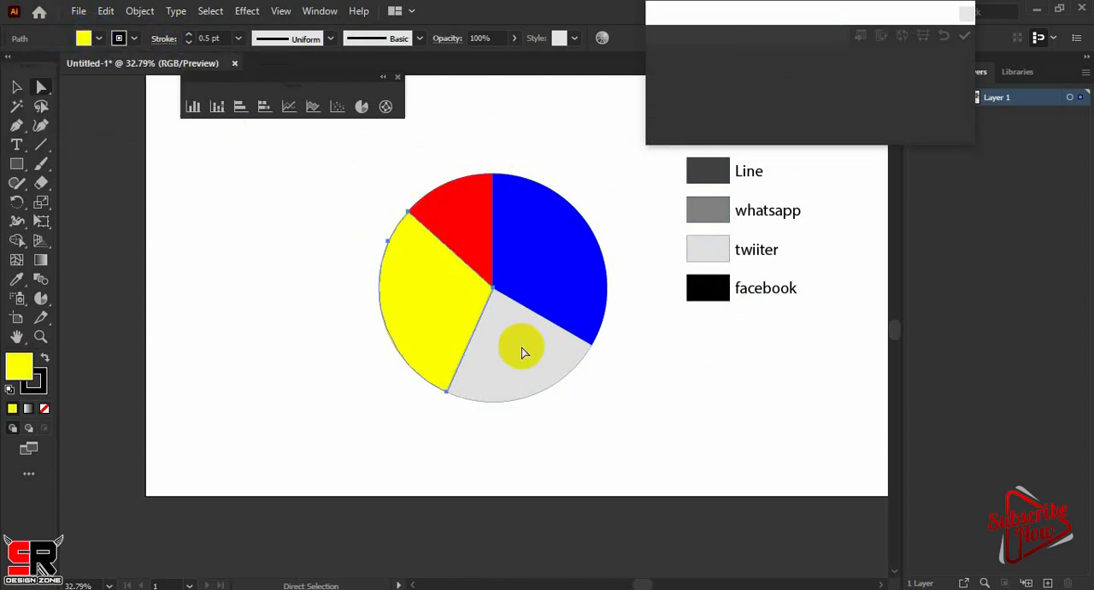
pyautogui.click(99, 39)
pyautogui.click(124, 89)
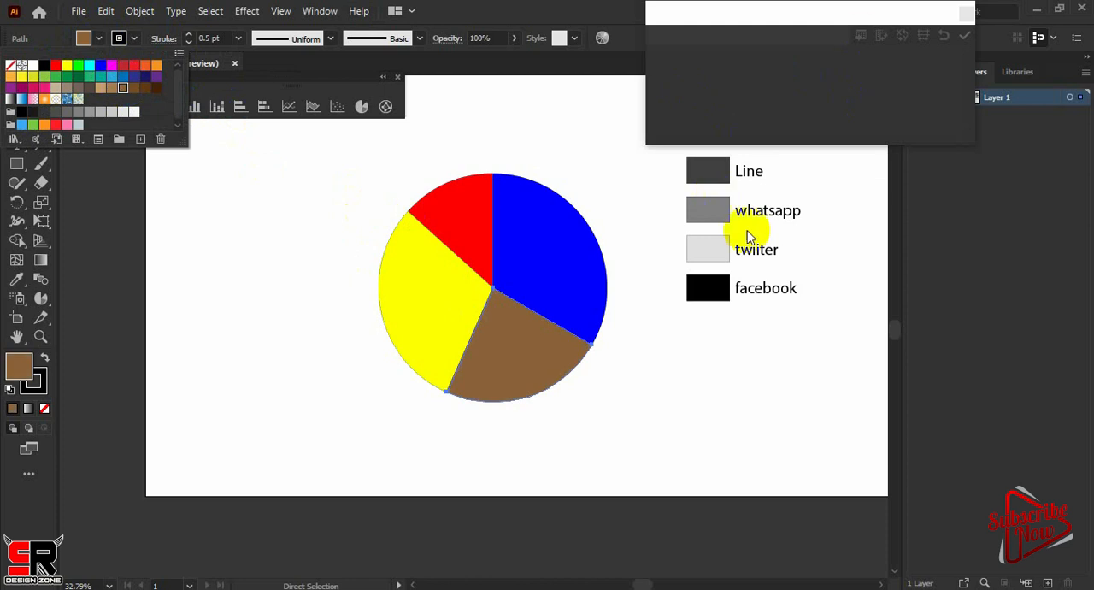
pyautogui.click(548, 237)
pyautogui.click(852, 39)
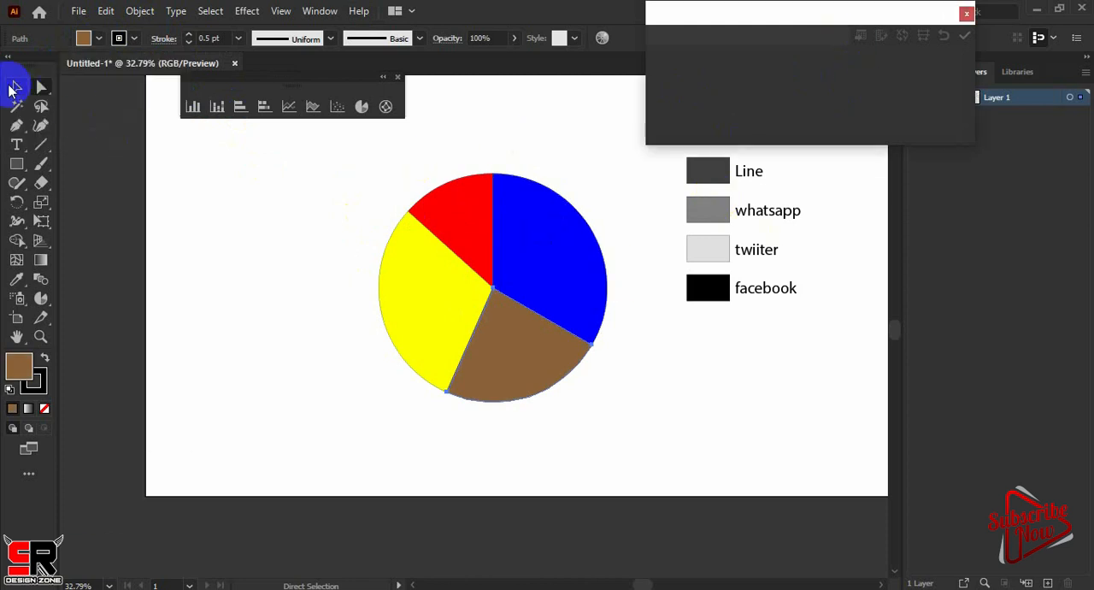
# Directly select the facebook legend box and sample the blue wedge's colour onto it with the Eyedropper
pyautogui.click(16, 87)
pyautogui.moveTo(392, 163); pyautogui.dragTo(863, 361)
pyautogui.click(725, 293)
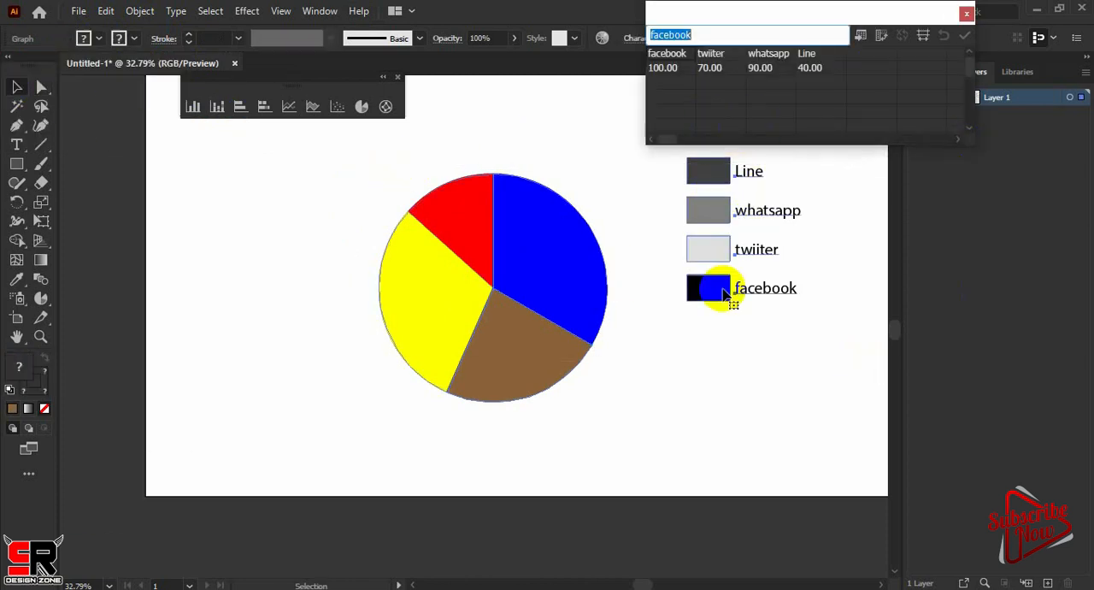
pyautogui.click(41, 86)
pyautogui.click(708, 288)
pyautogui.press('i')
pyautogui.click(707, 251)
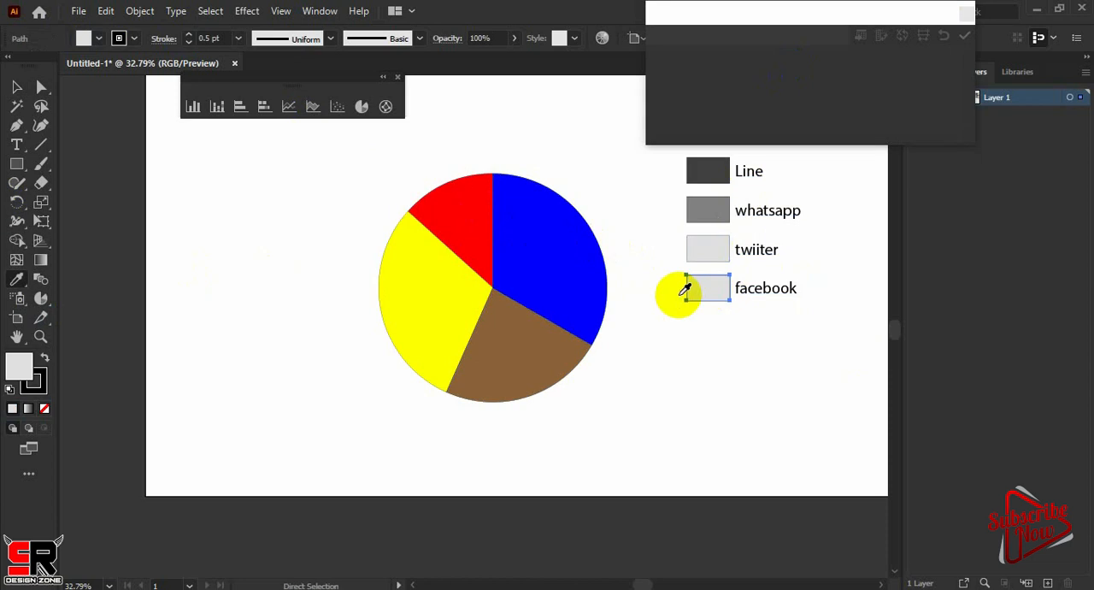
pyautogui.click(573, 274)
# Match the twiiter legend box to the brown wedge with the Eyedropper
pyautogui.click(46, 88)
pyautogui.click(712, 251)
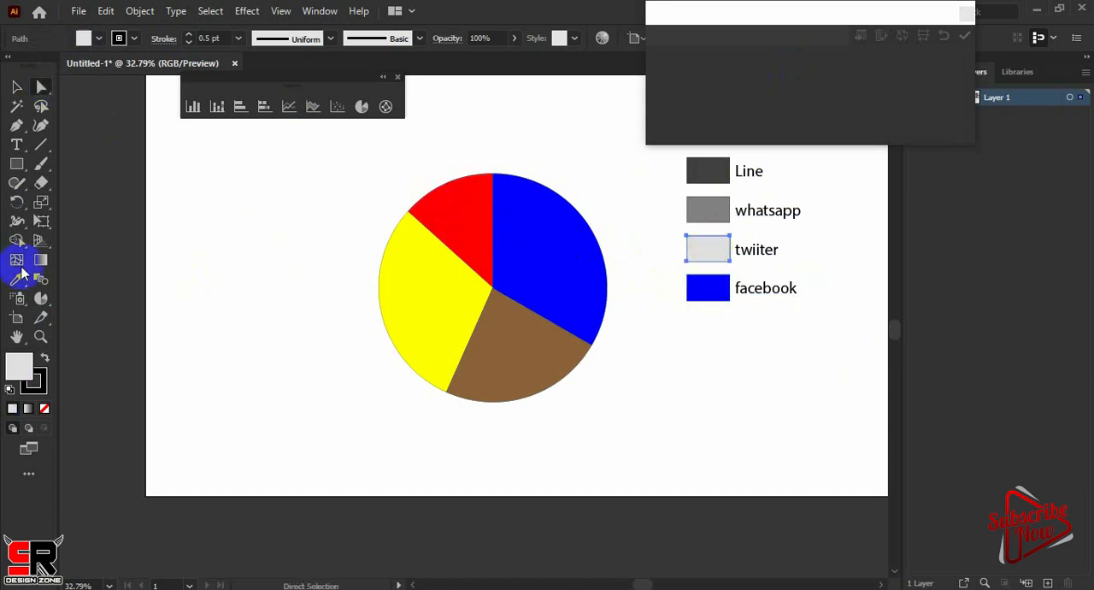
pyautogui.click(18, 279)
pyautogui.click(468, 217)
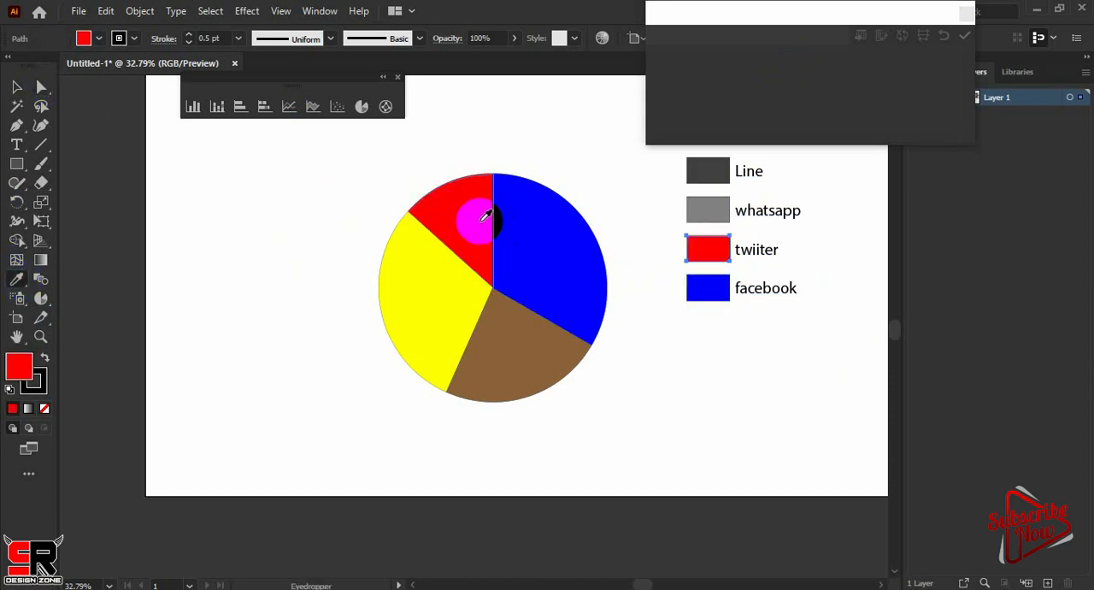
pyautogui.click(528, 356)
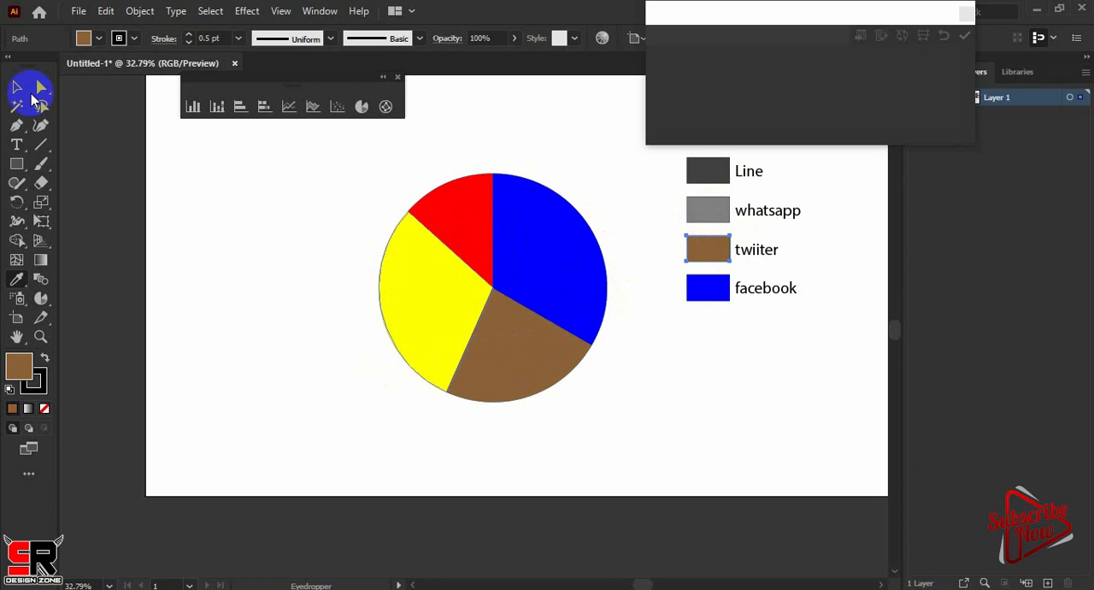
# Match the whatsapp legend box to the yellow wedge with the Eyedropper
pyautogui.click(41, 87)
pyautogui.click(709, 210)
pyautogui.click(18, 279)
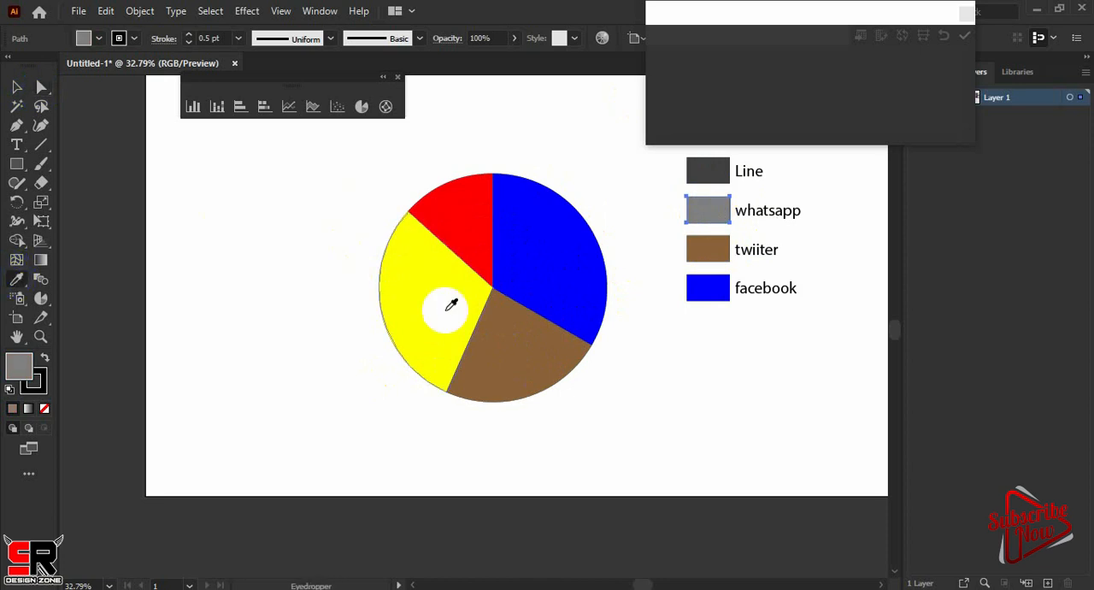
pyautogui.click(451, 305)
# Match the Line legend box to the red wedge with the Eyedropper
pyautogui.press('a')
pyautogui.click(624, 127)
pyautogui.click(705, 173)
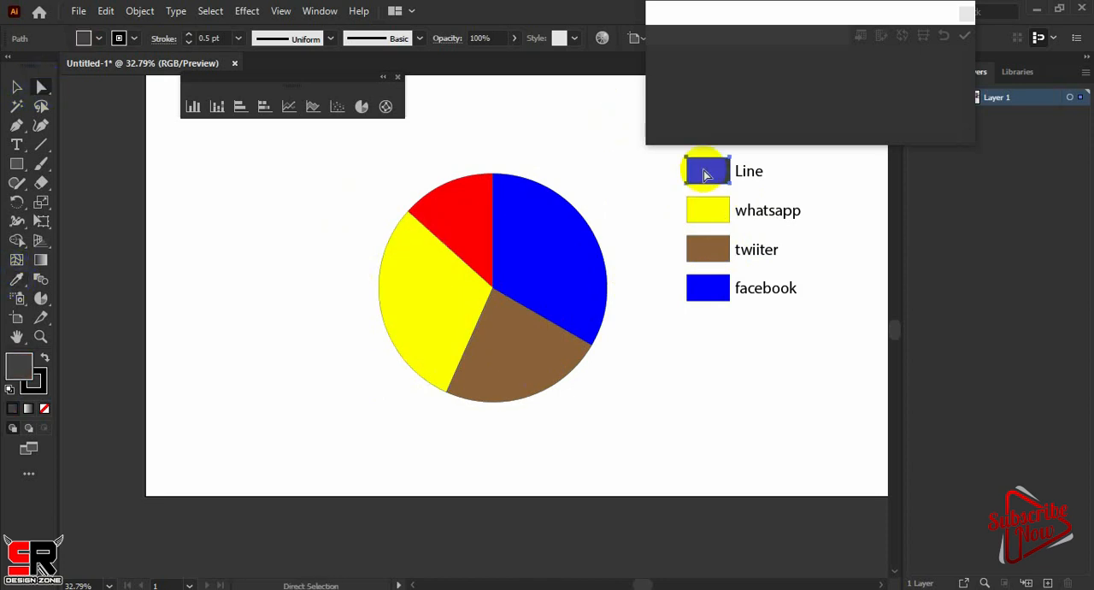
pyautogui.press('i')
pyautogui.click(462, 195)
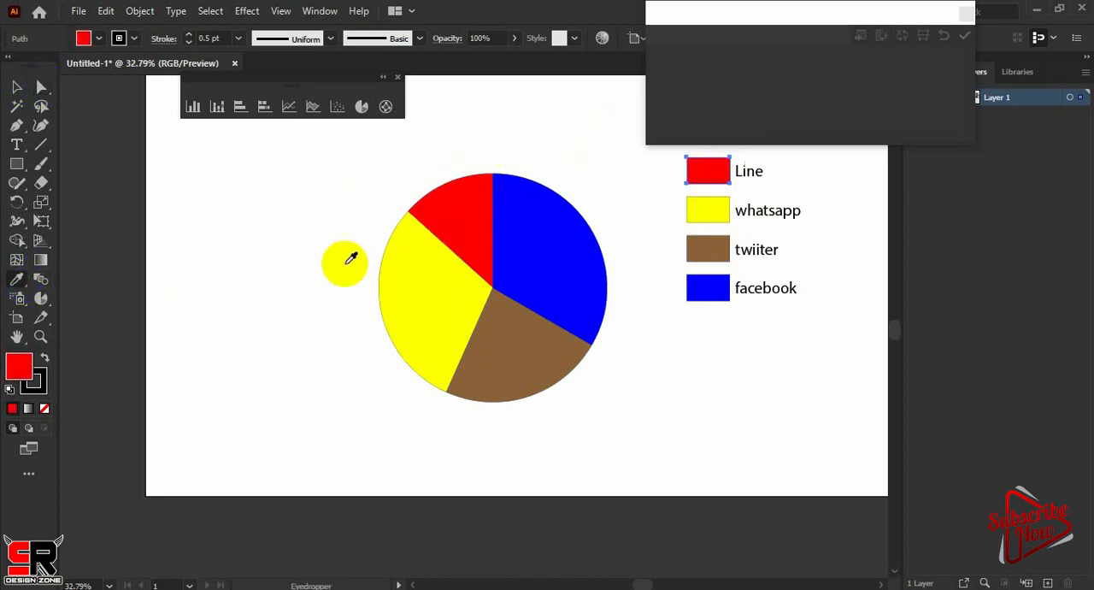
# Select the whole pie graph, transpose its data back to one row per network, and apply it before closing the data window
pyautogui.click(15, 86)
pyautogui.click(395, 227)
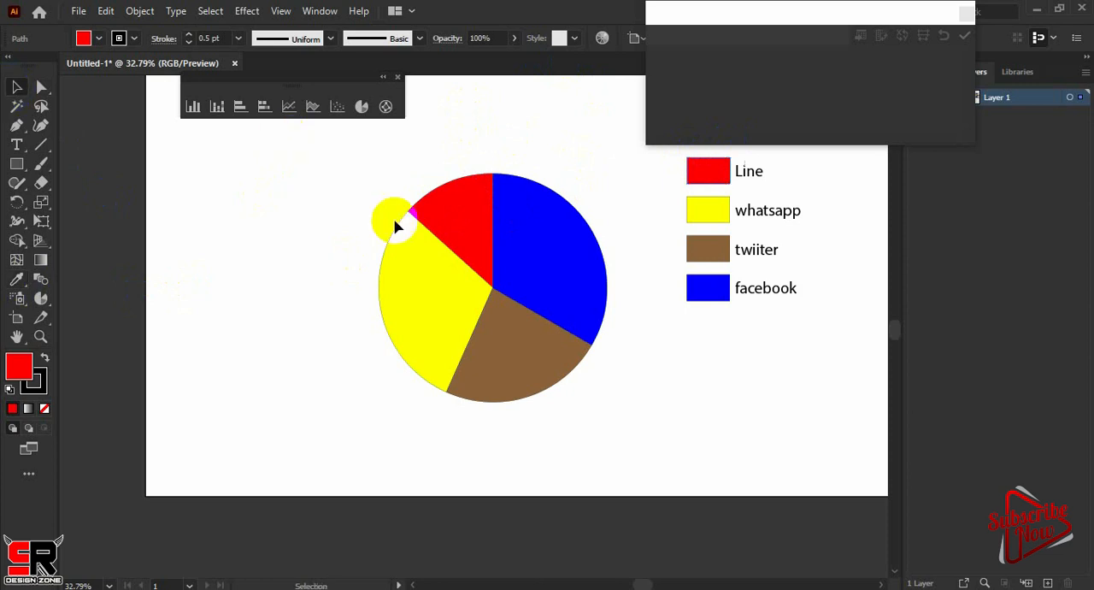
pyautogui.moveTo(354, 166); pyautogui.dragTo(922, 367)
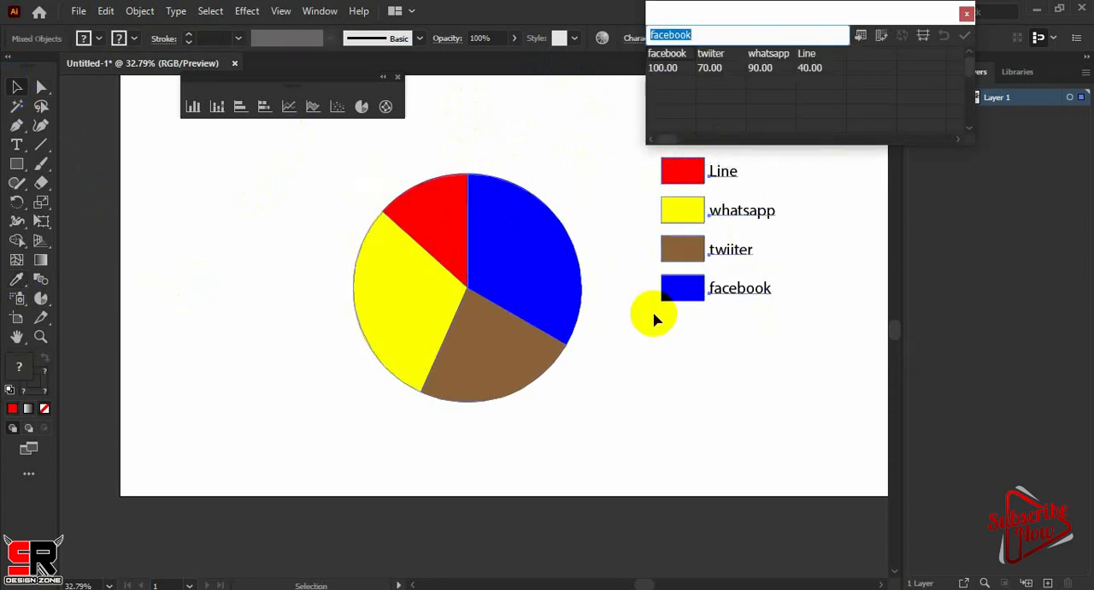
pyautogui.click(881, 39)
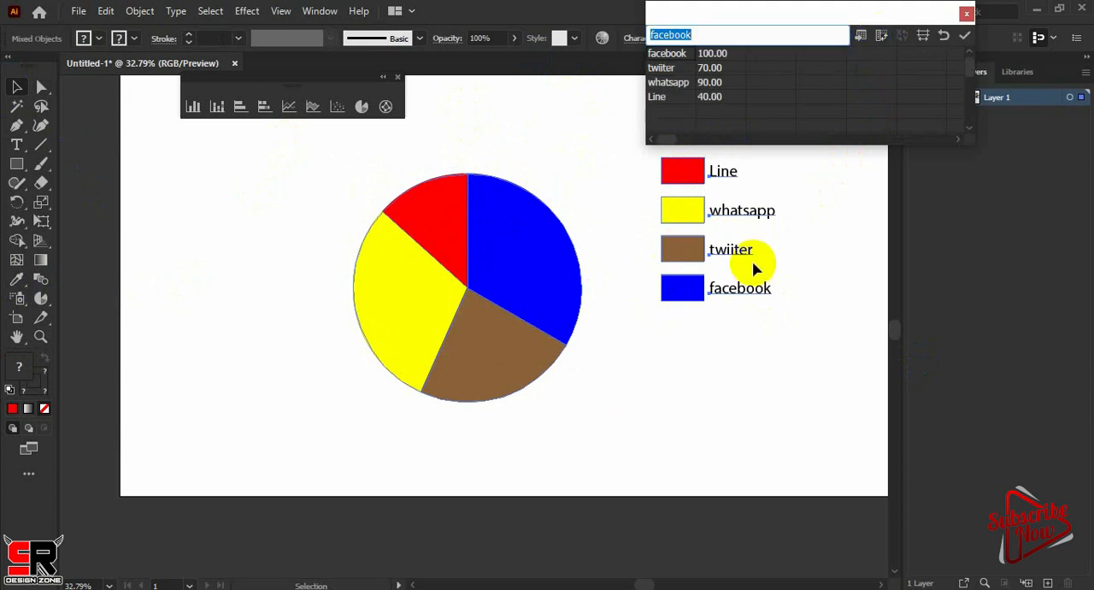
pyautogui.click(965, 35)
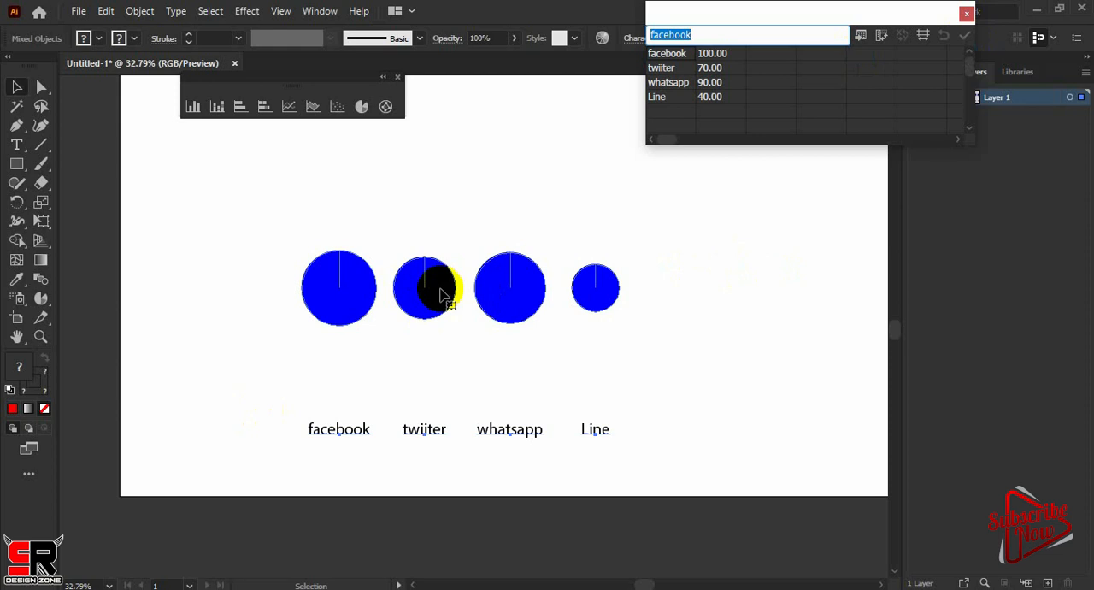
pyautogui.click(966, 15)
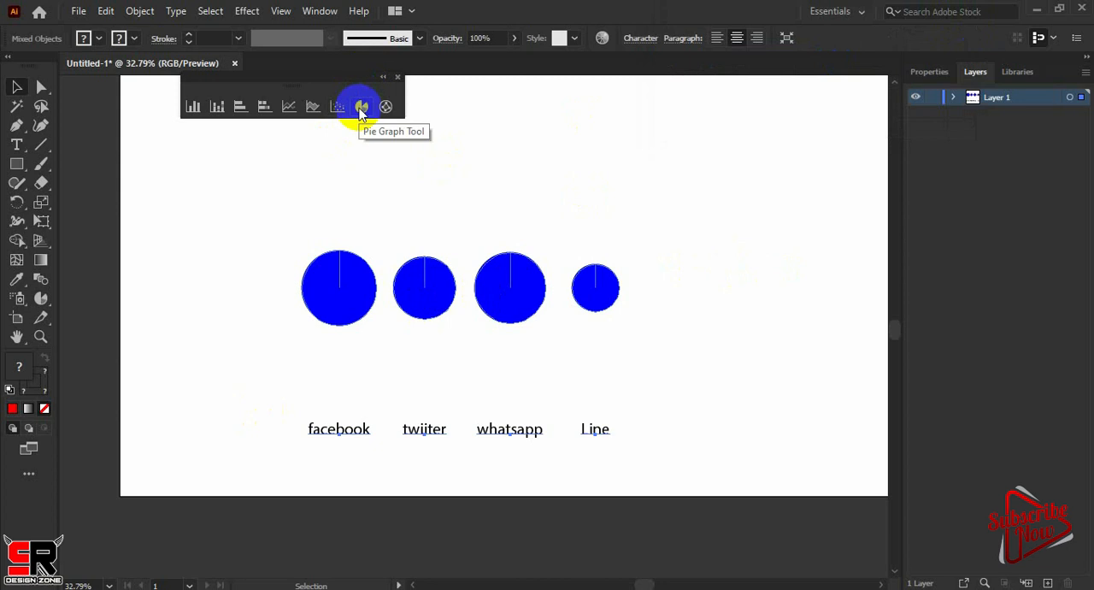
# Select all the blue pie graphs together with their labels and delete them from the artboard
pyautogui.click(361, 108)
pyautogui.click(12, 90)
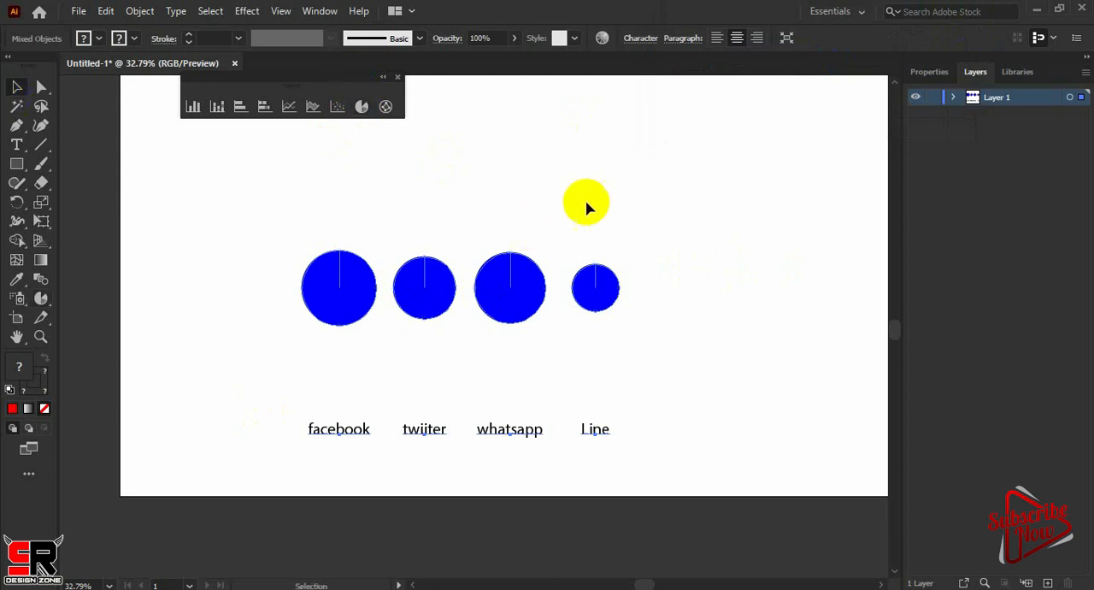
pyautogui.moveTo(750, 202); pyautogui.dragTo(264, 442)
pyautogui.press('Delete')
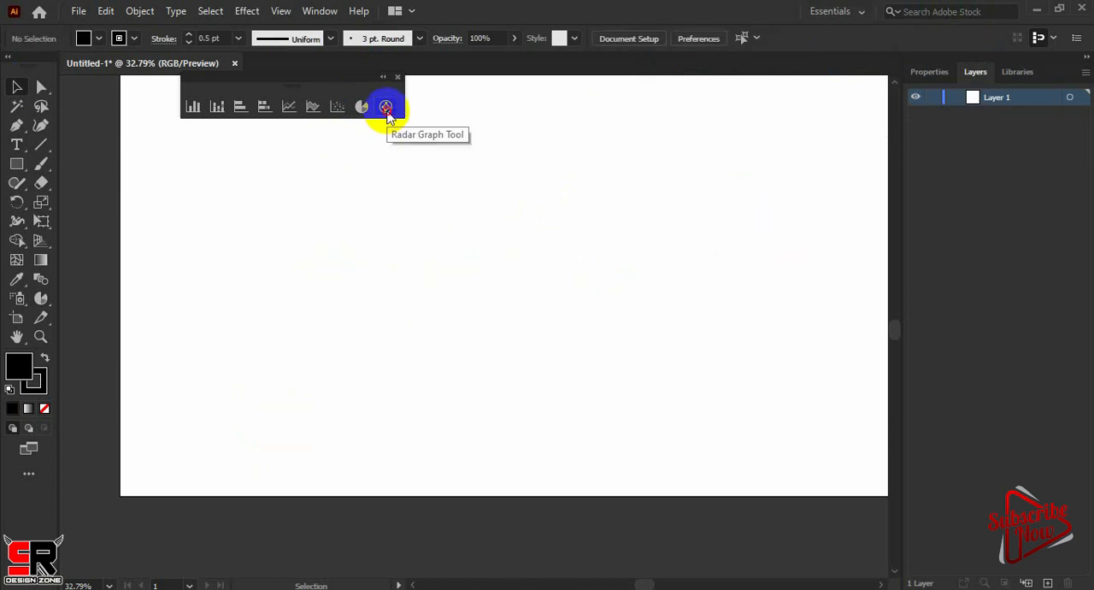
# Draw a radar graph across the middle of the artboard and enter facebook with the value 100 as its first data row
pyautogui.click(385, 108)
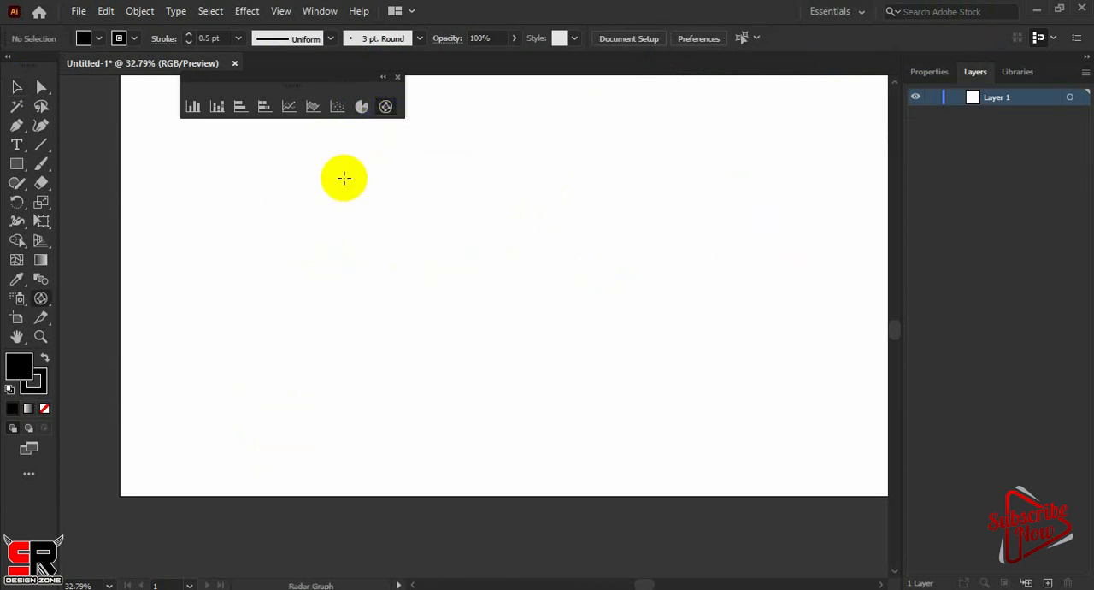
pyautogui.moveTo(344, 177); pyautogui.dragTo(709, 440)
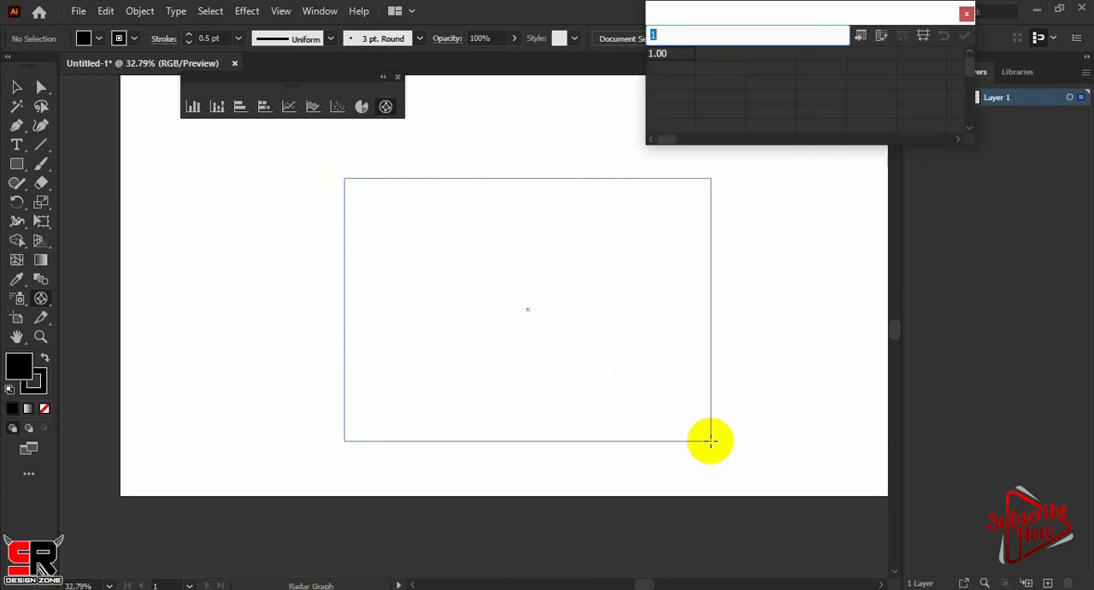
pyautogui.write('facebook')
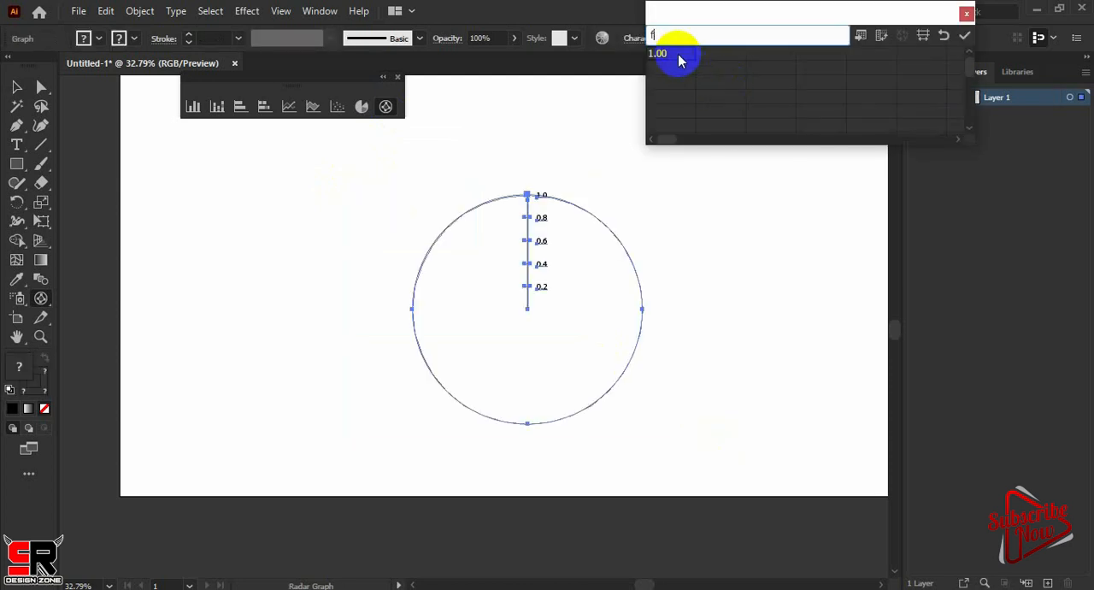
pyautogui.click(705, 54)
pyautogui.write('100')
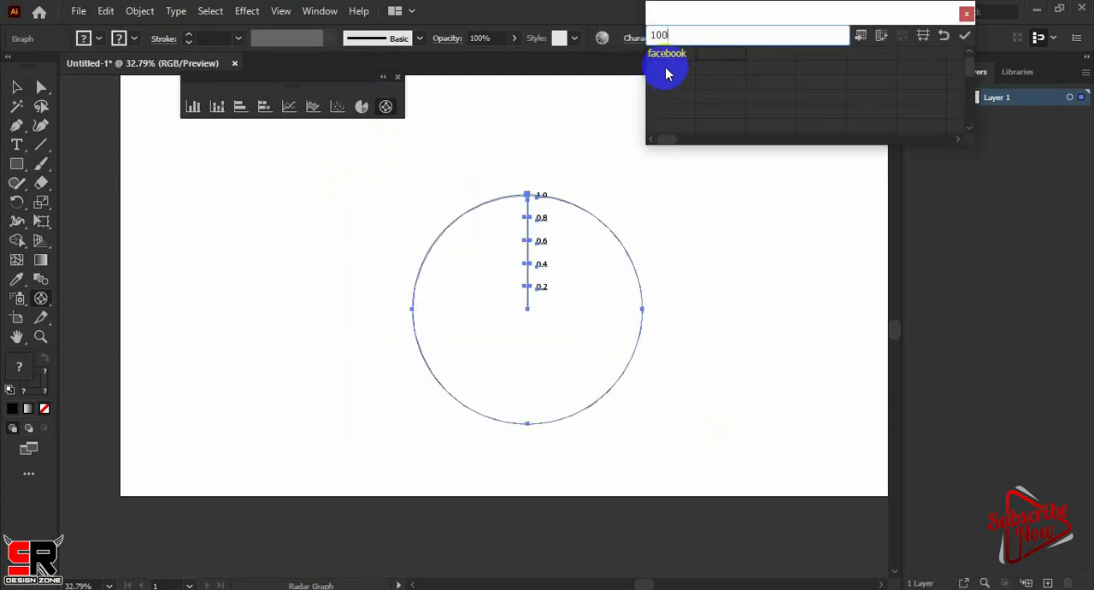
# Add the radar graph data rows whatsapp 70, instagram 80 and Mobile 90, and apply the data
pyautogui.click(665, 73)
pyautogui.click(706, 75)
pyautogui.write('70')
pyautogui.click(680, 85)
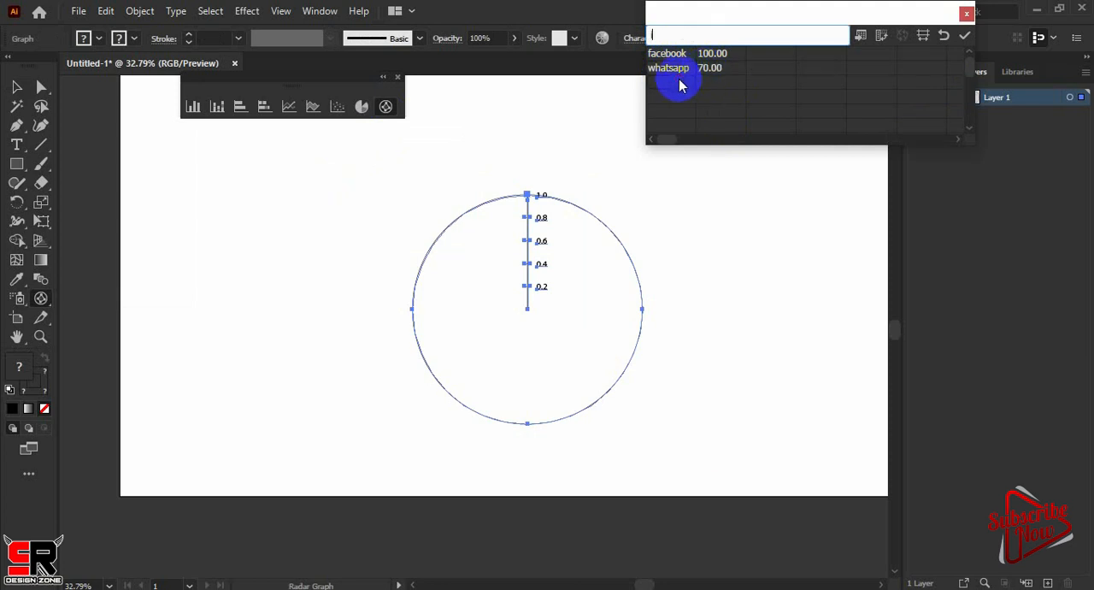
pyautogui.write('instagram')
pyautogui.click(711, 85)
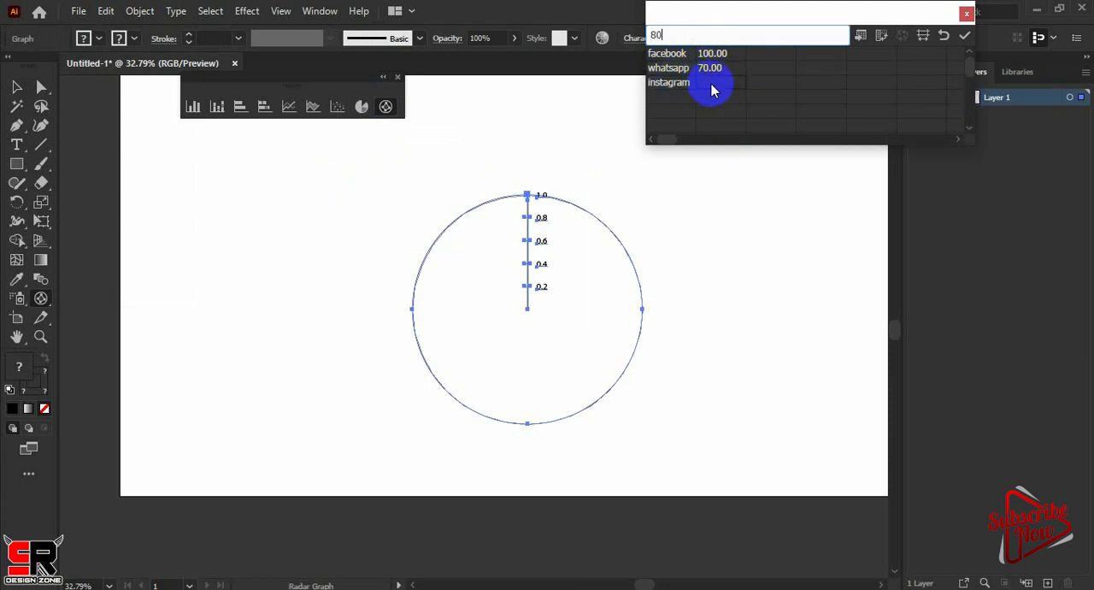
pyautogui.write('80')
pyautogui.click(681, 104)
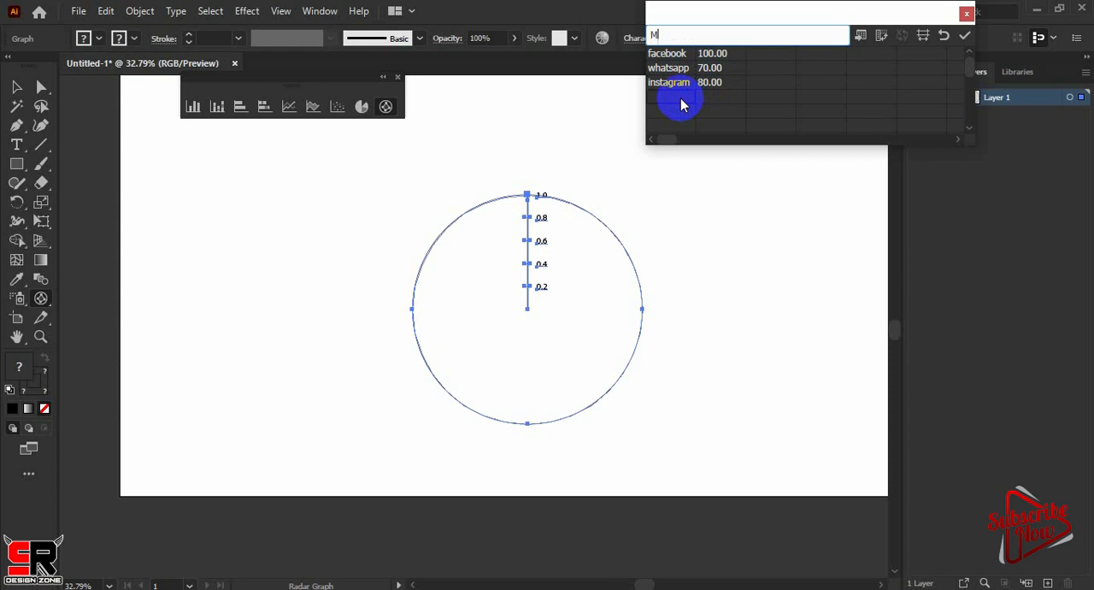
pyautogui.click(718, 96)
pyautogui.write('90')
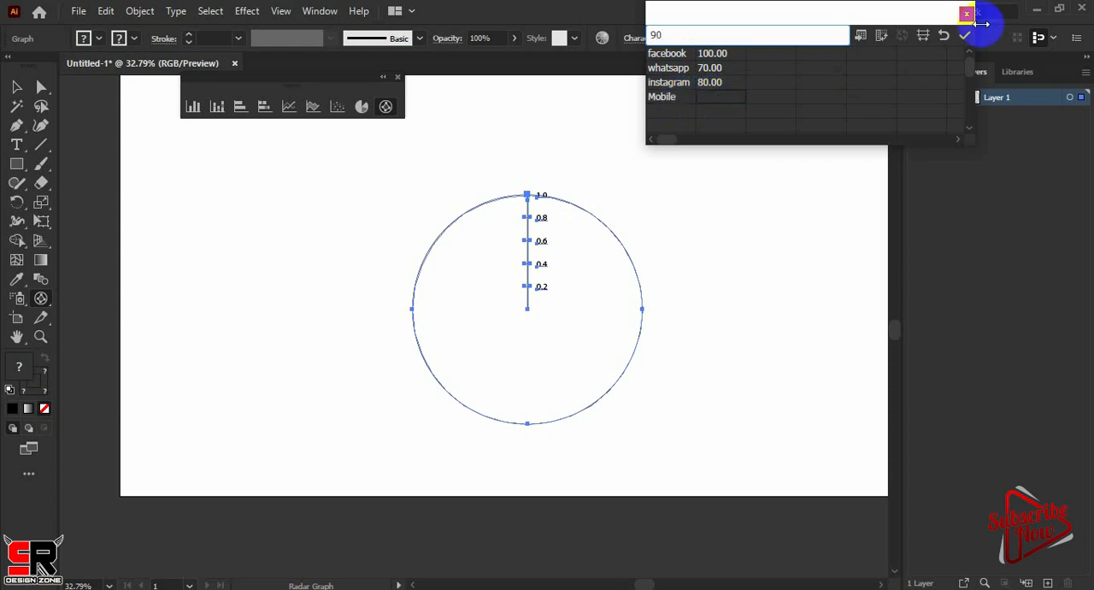
pyautogui.click(967, 36)
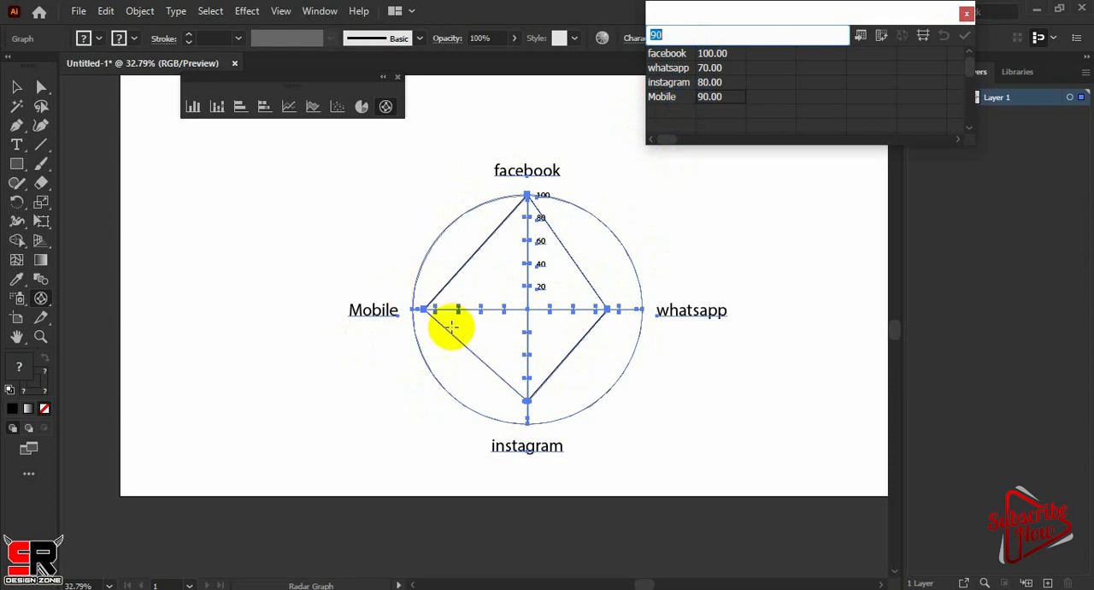
# Transpose the radar graph's data into one column per network and apply it
pyautogui.click(883, 37)
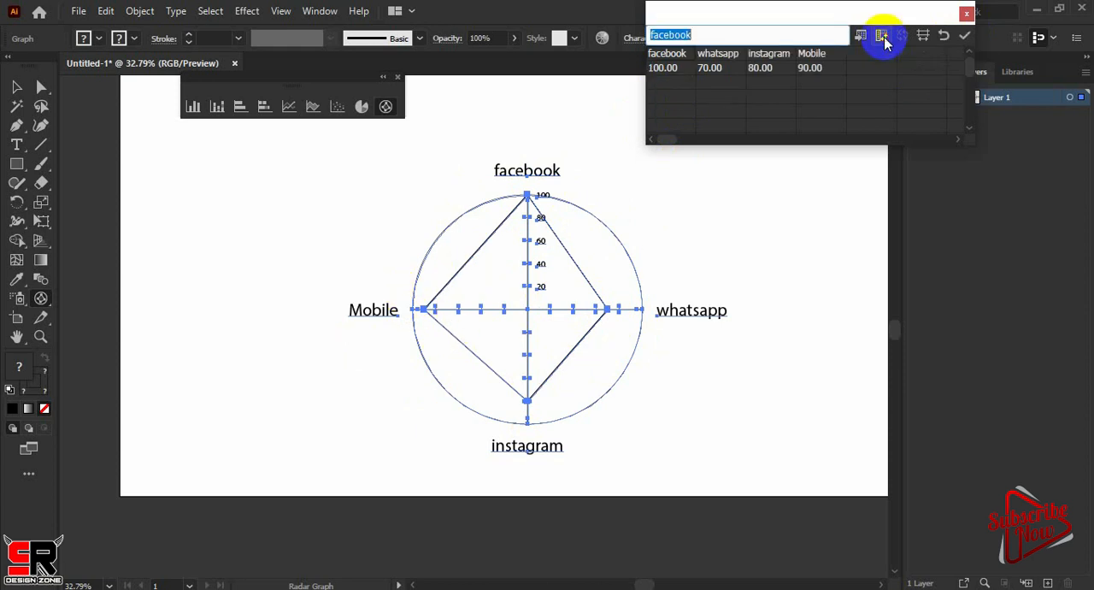
pyautogui.click(965, 36)
pyautogui.click(967, 36)
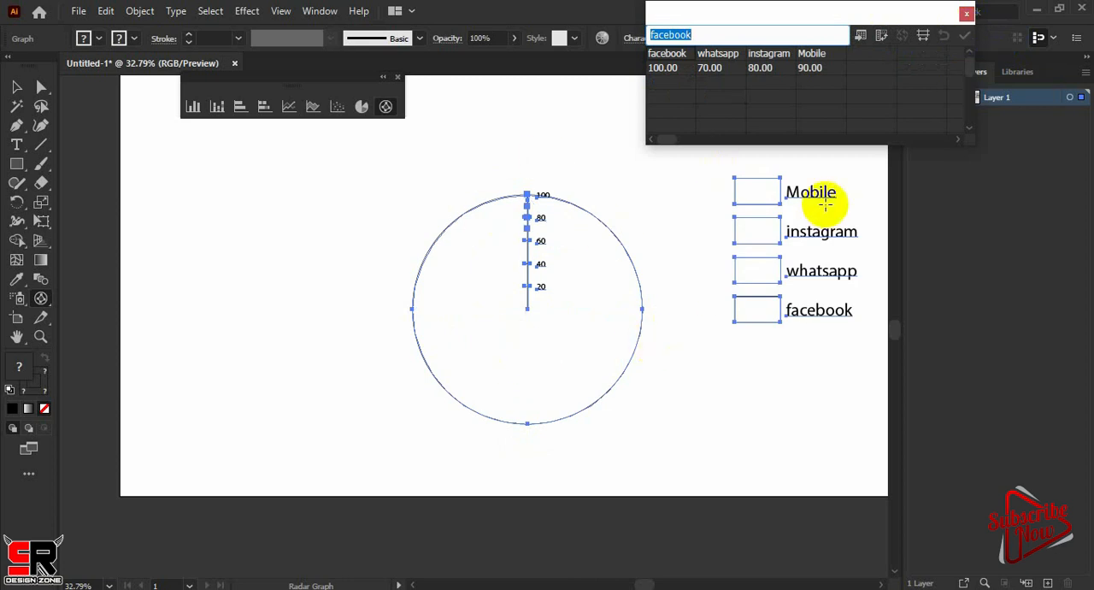
# Close the floating graph tools and delete the radar graph
pyautogui.press('ctrl')
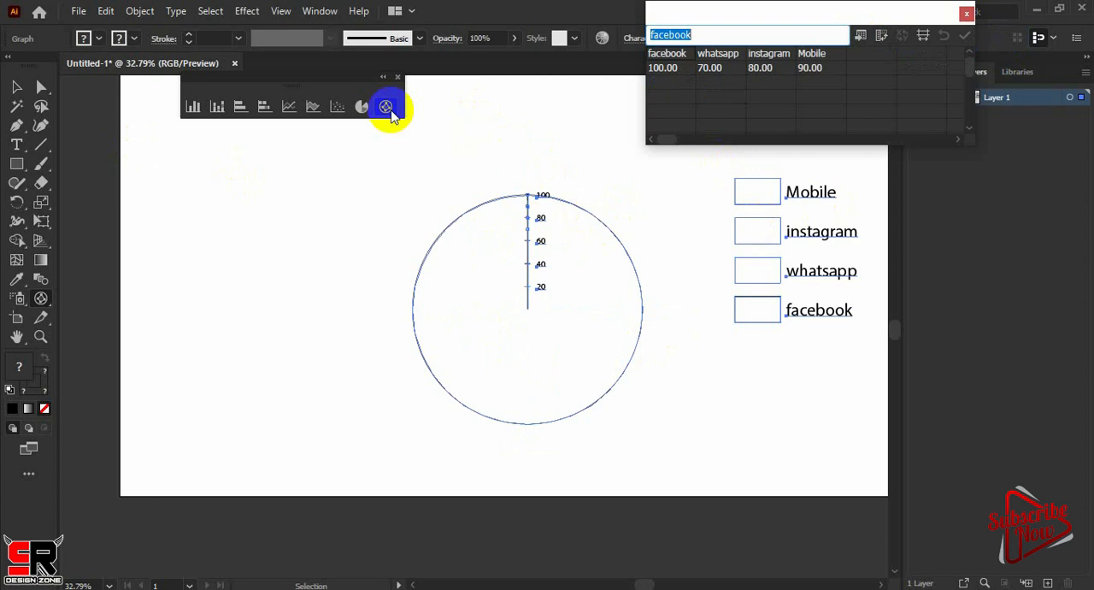
pyautogui.click(399, 77)
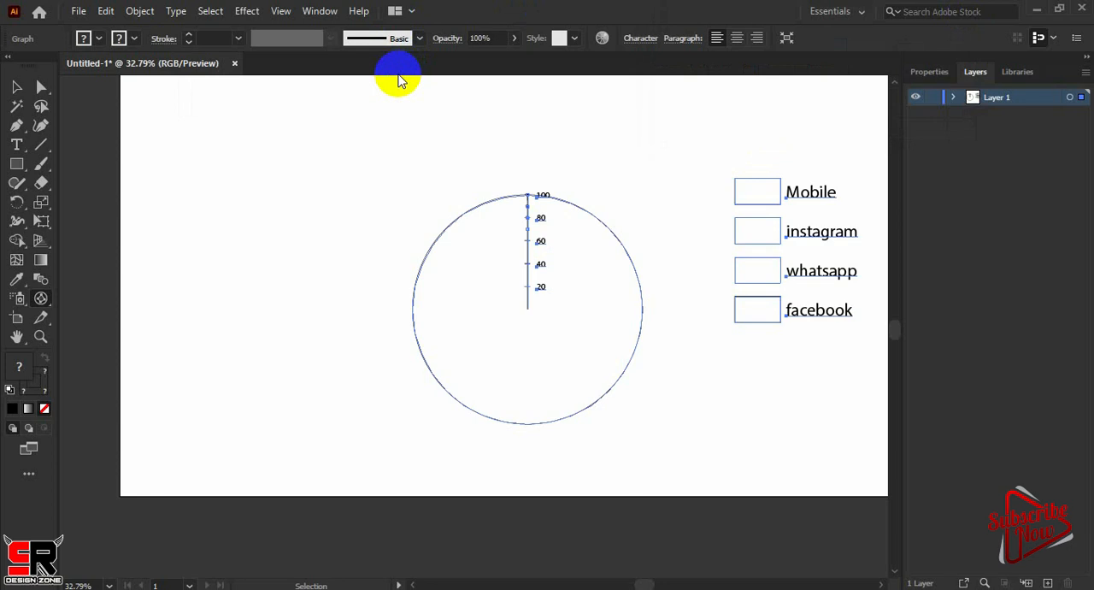
pyautogui.click(16, 86)
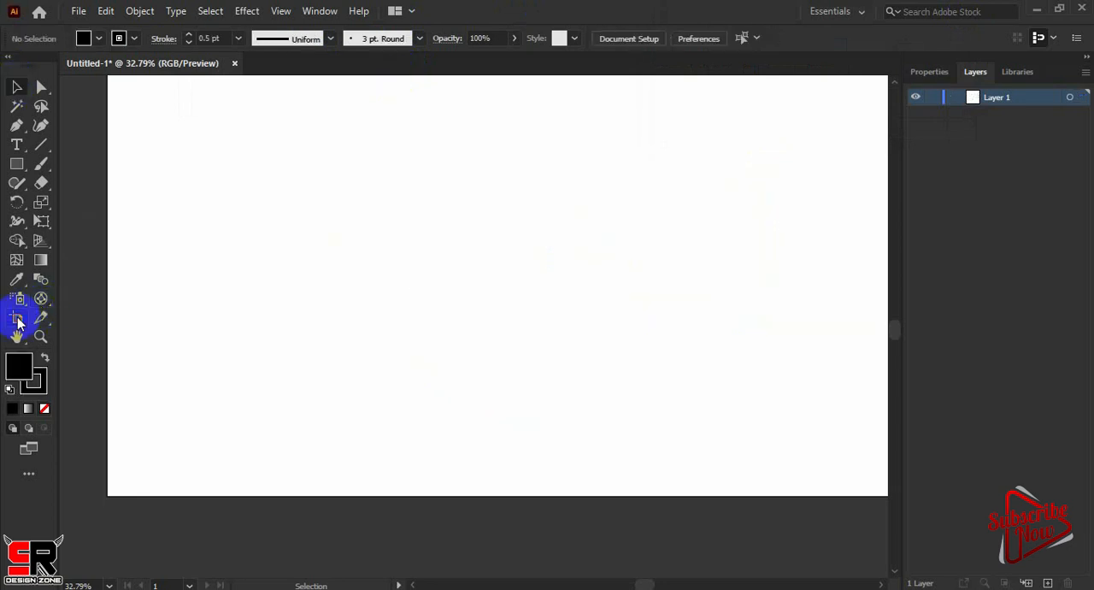
# Draw four extra artboards around Artboard 1: one on each side, one below its lower-left corner and one above it
pyautogui.click(17, 319)
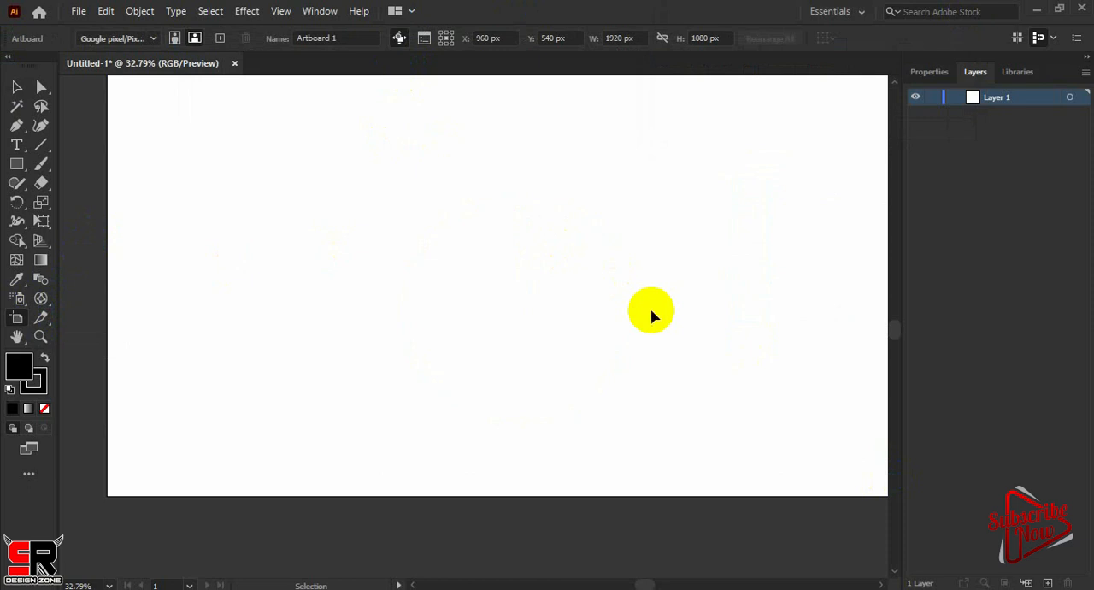
pyautogui.hotkey('ctrl', '-')
pyautogui.hotkey('ctrl', '-')
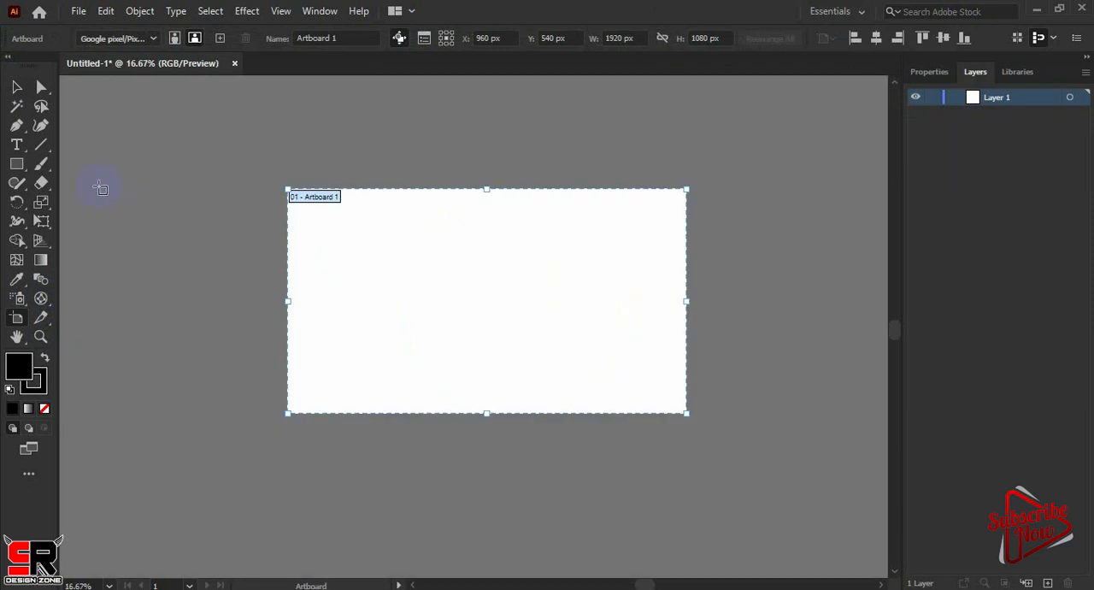
pyautogui.moveTo(79, 137); pyautogui.dragTo(261, 306)
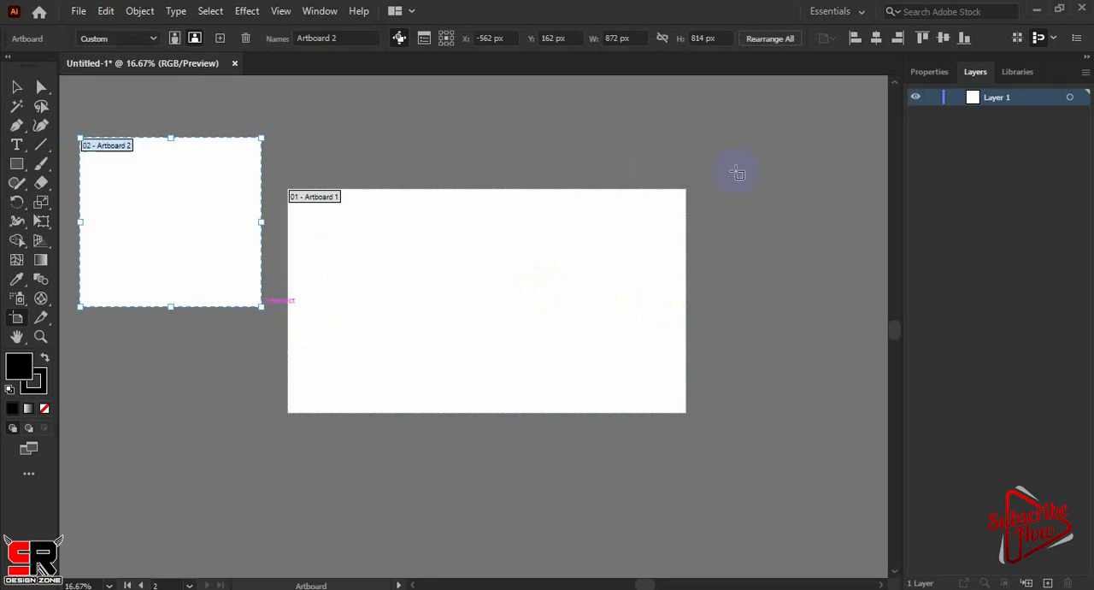
pyautogui.moveTo(714, 133); pyautogui.dragTo(883, 301)
pyautogui.moveTo(93, 437); pyautogui.dragTo(331, 538)
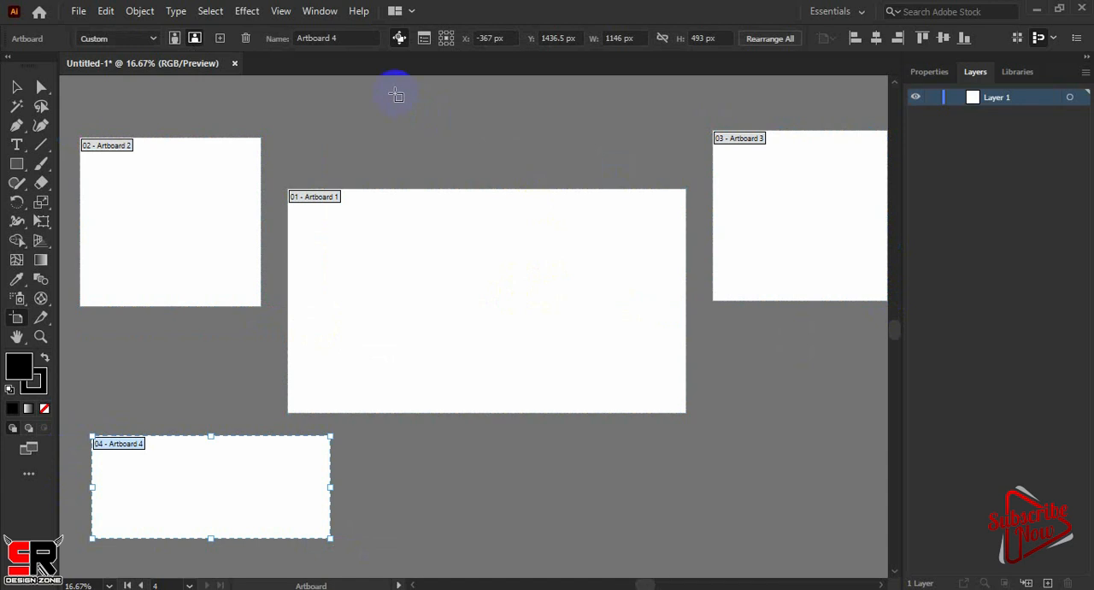
pyautogui.moveTo(395, 94); pyautogui.dragTo(625, 179)
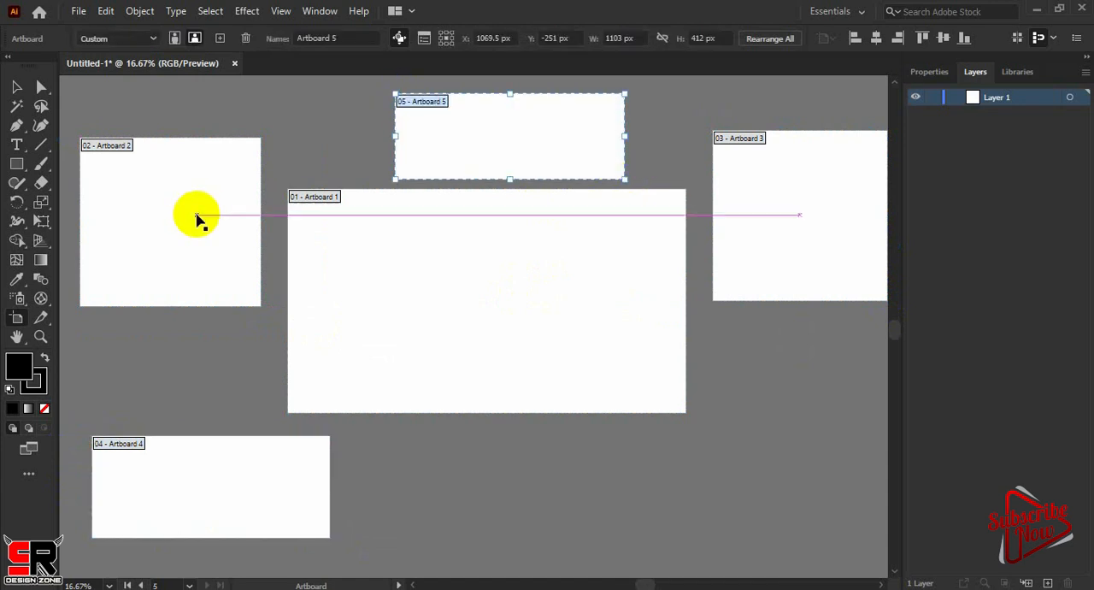
# Remove the four added artboards one by one and bring back the radar graph
pyautogui.press('Delete')
pyautogui.press('Delete')
pyautogui.press('Delete')
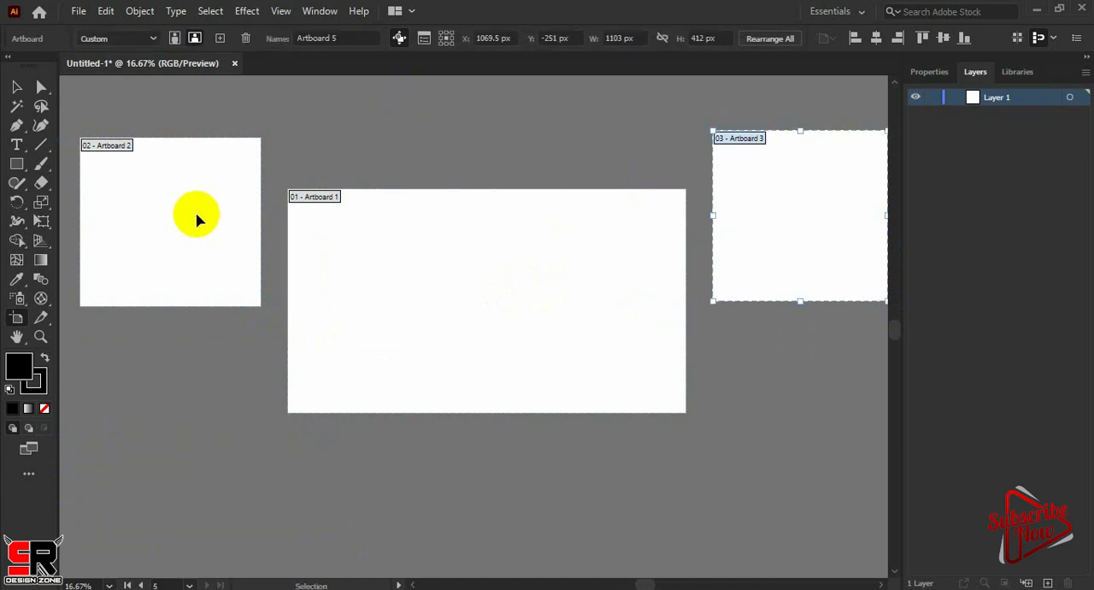
pyautogui.press('Delete')
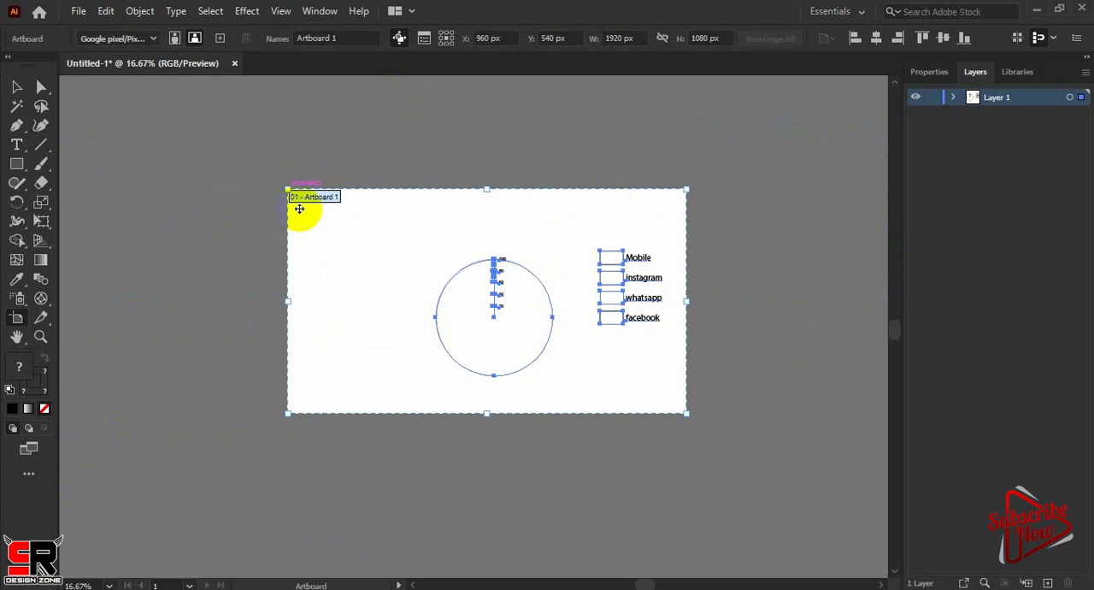
# Enlarge Artboard 1 from its upper-left corner to about 2370 × 1414 px and delete the radar graph
pyautogui.moveTo(286, 187); pyautogui.dragTo(193, 120)
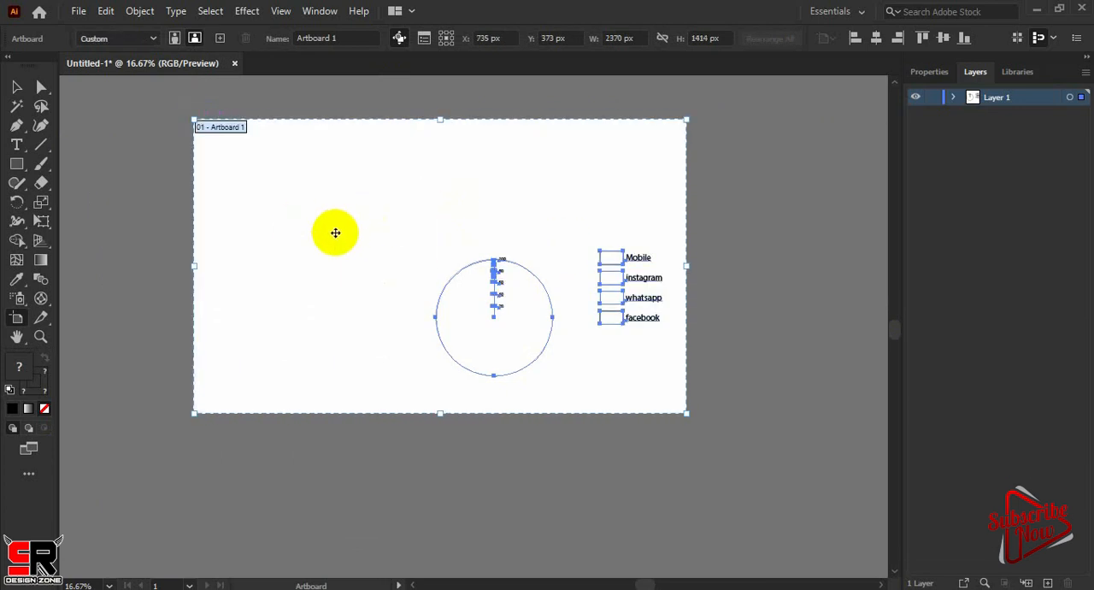
pyautogui.click(16, 86)
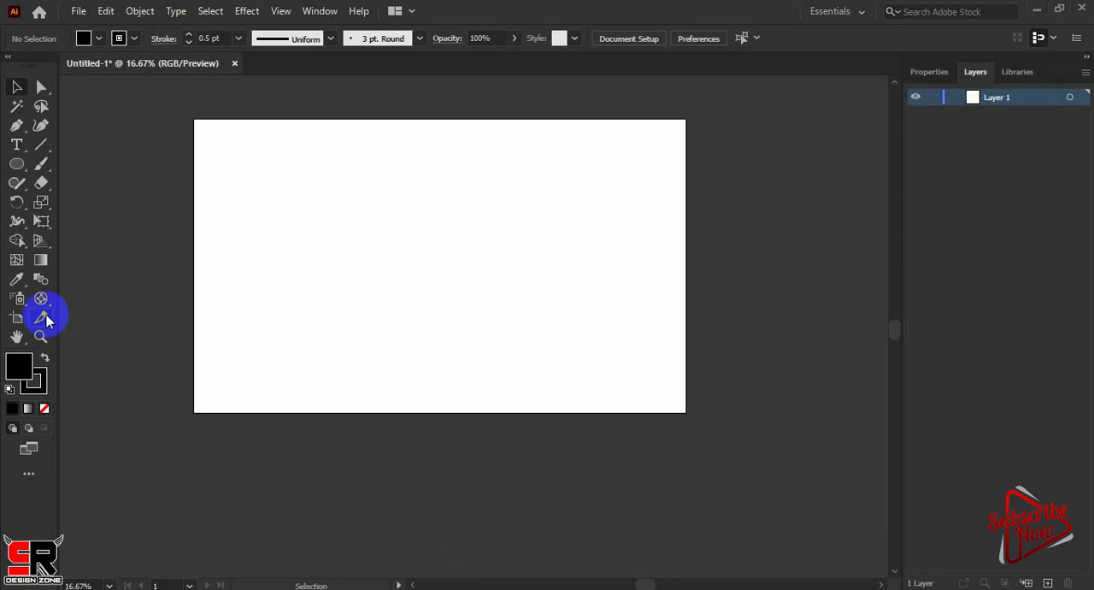
# Activate the Symbol Sprayer tool and show the symbol collection
pyautogui.click(43, 318)
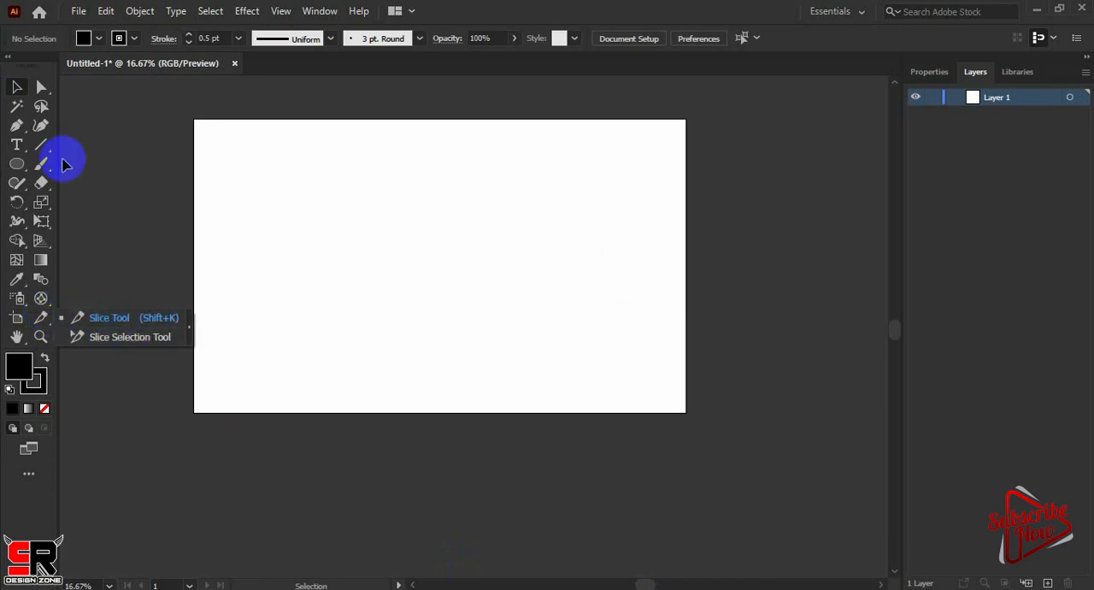
pyautogui.click(23, 301)
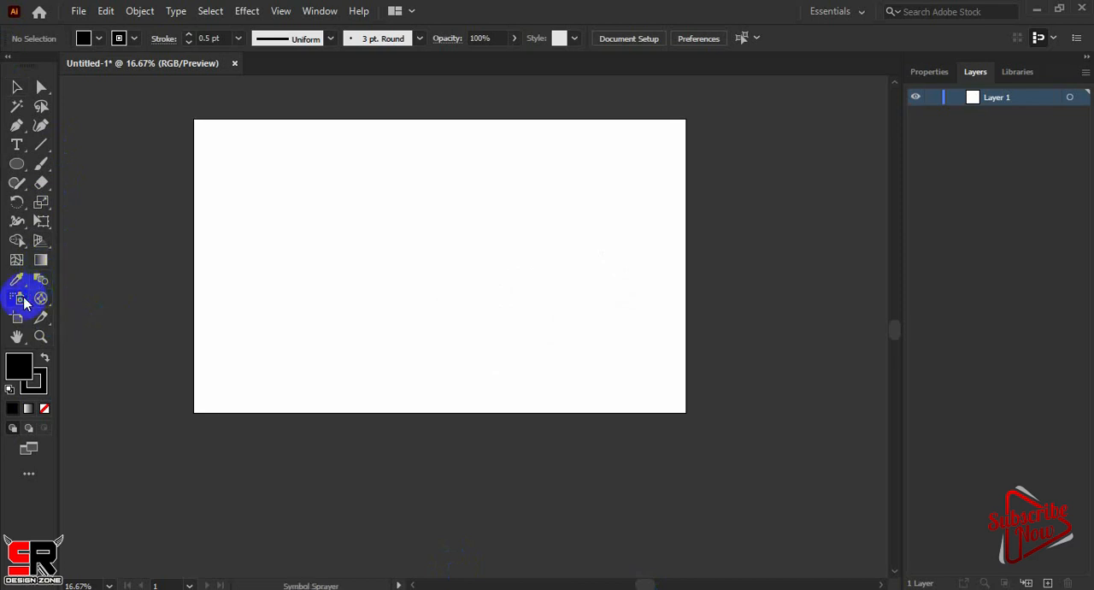
pyautogui.click(23, 301)
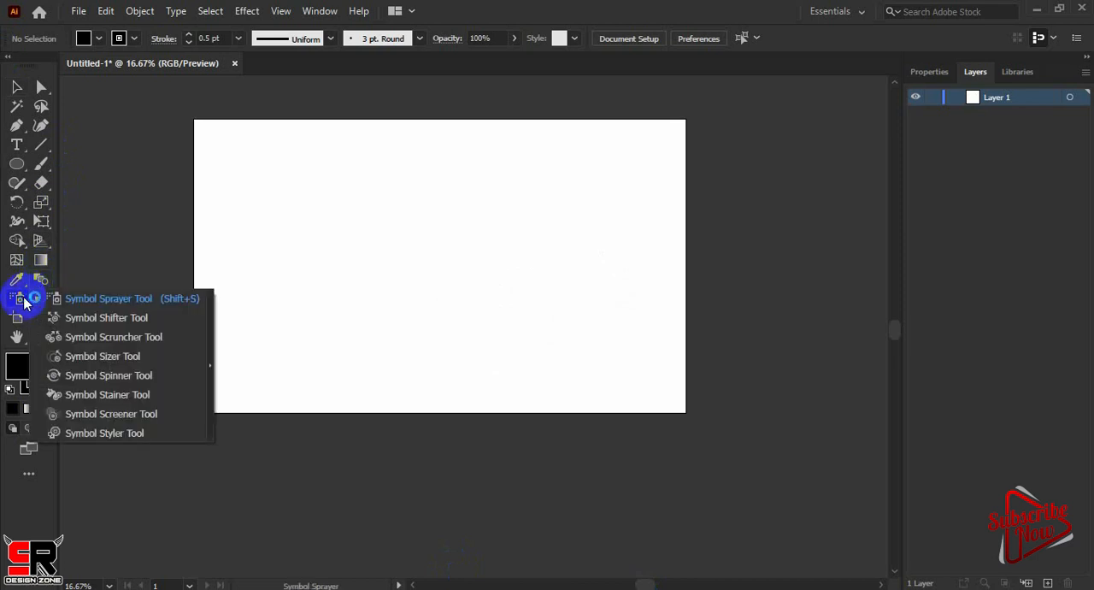
pyautogui.click(81, 298)
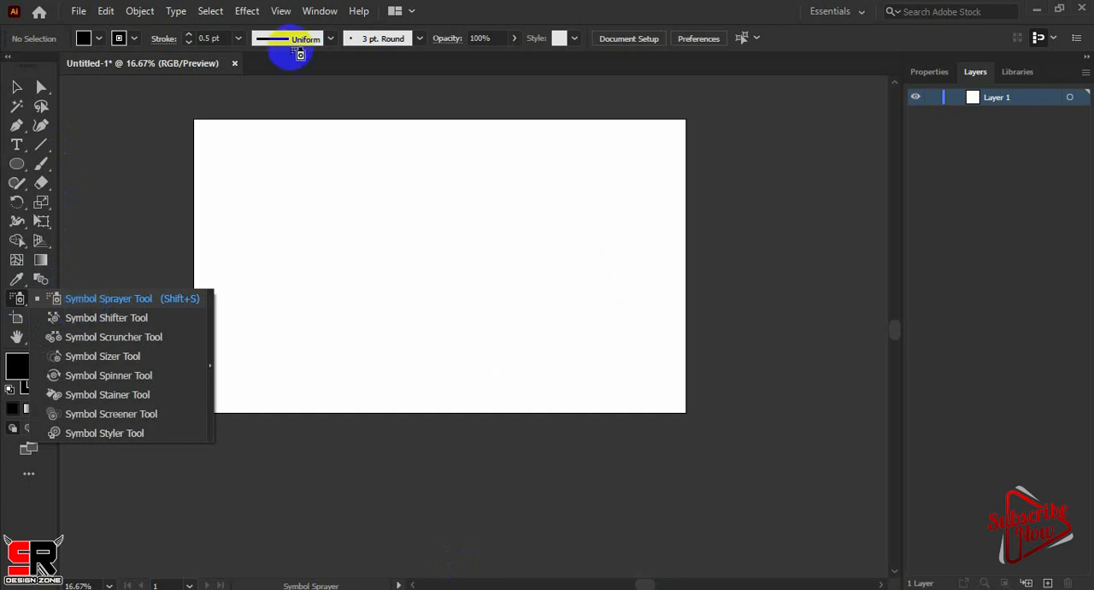
pyautogui.click(322, 15)
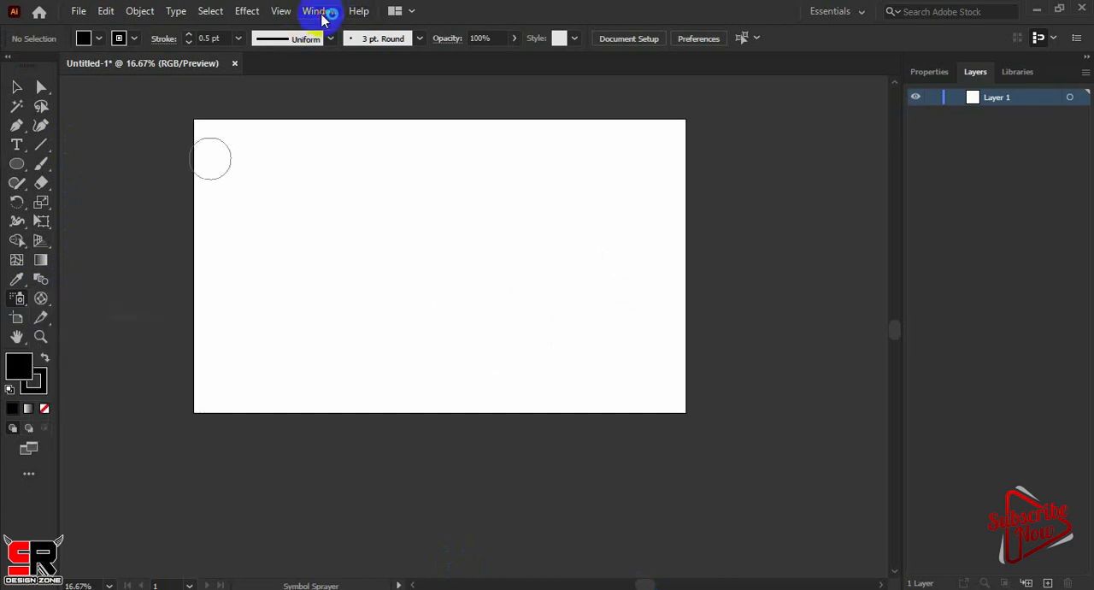
pyautogui.click(323, 16)
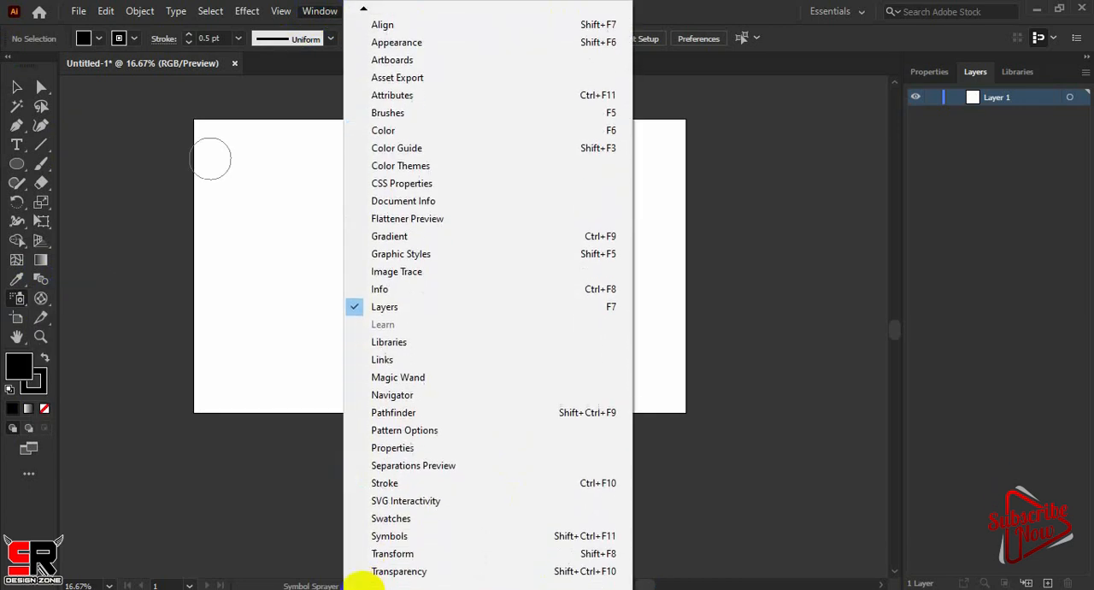
pyautogui.click(386, 516)
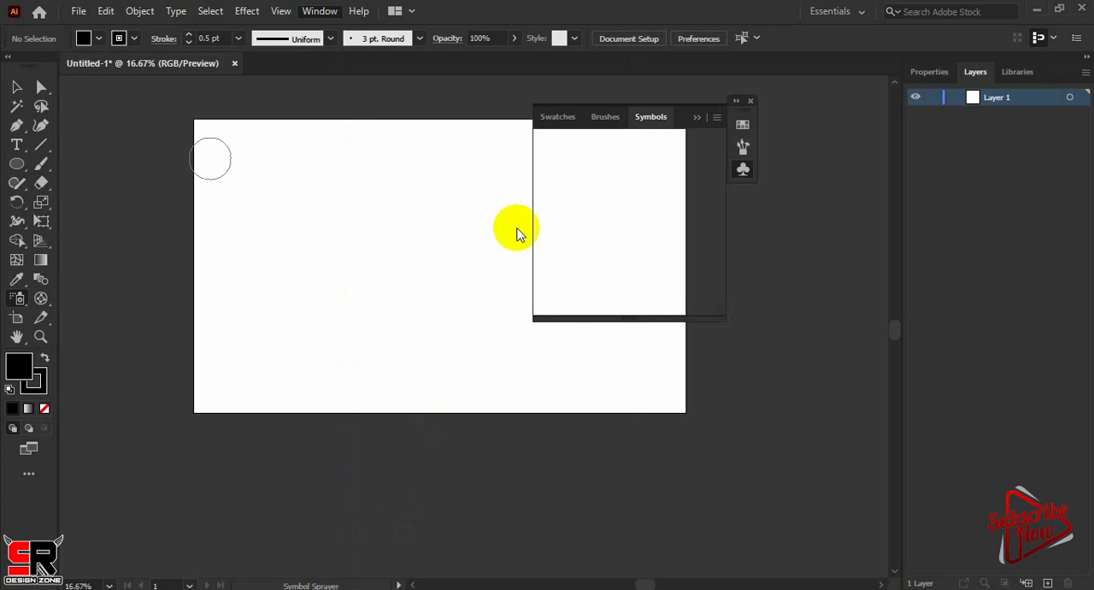
# Choose the Home symbol and spray one instance onto the upper-left part of the artboard
pyautogui.click(551, 200)
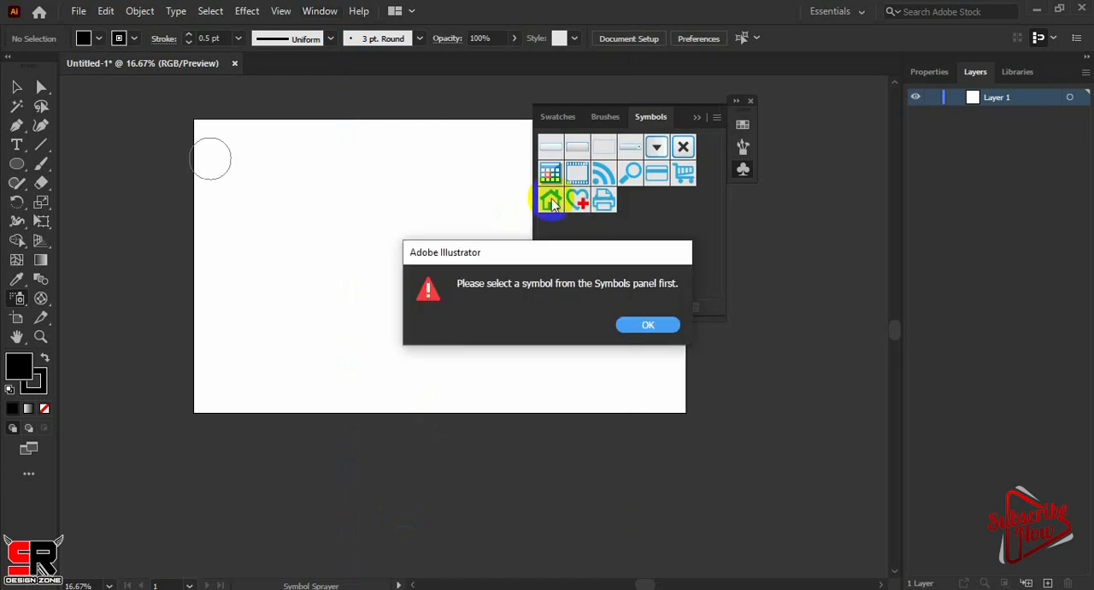
pyautogui.click(655, 326)
pyautogui.click(553, 202)
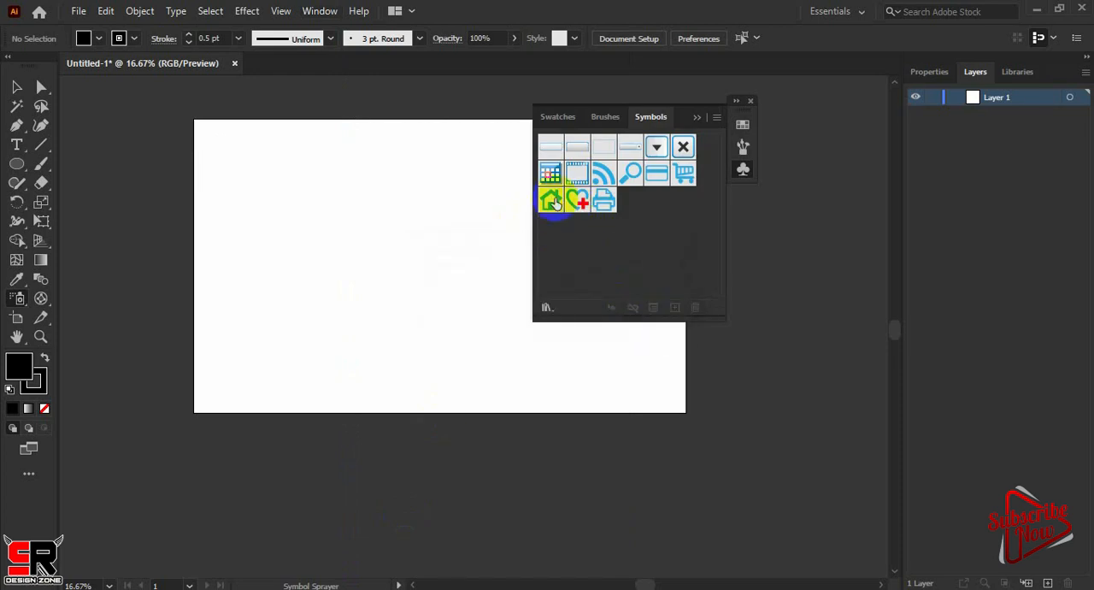
pyautogui.click(348, 215)
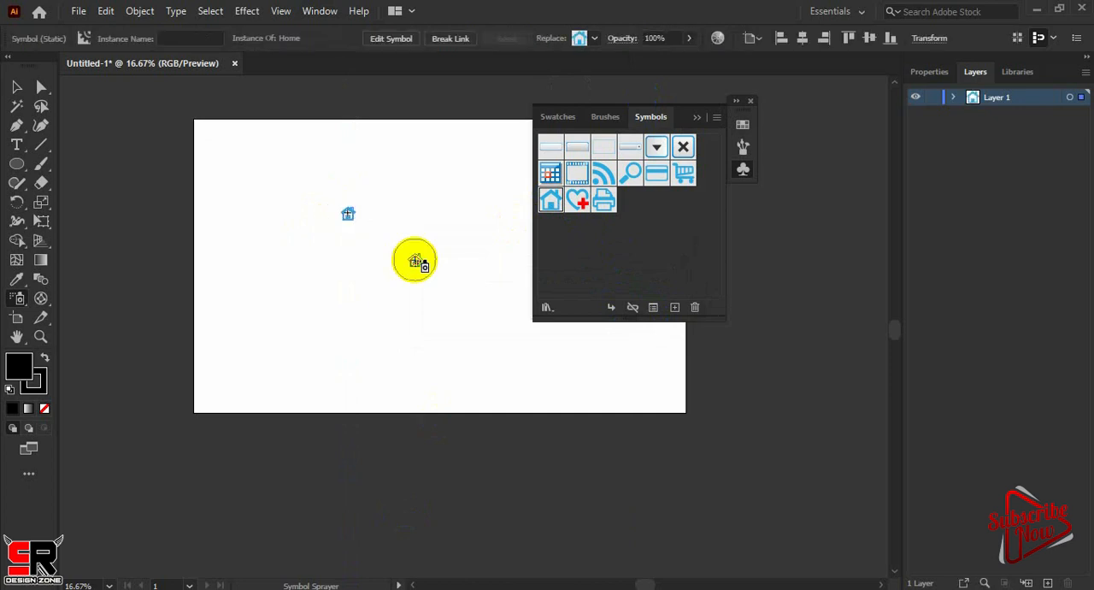
# Spray more Home symbol instances scattered across the upper part of the artboard, keeping the symbol collection off the artwork
pyautogui.click(415, 262)
pyautogui.moveTo(675, 117); pyautogui.dragTo(901, 111)
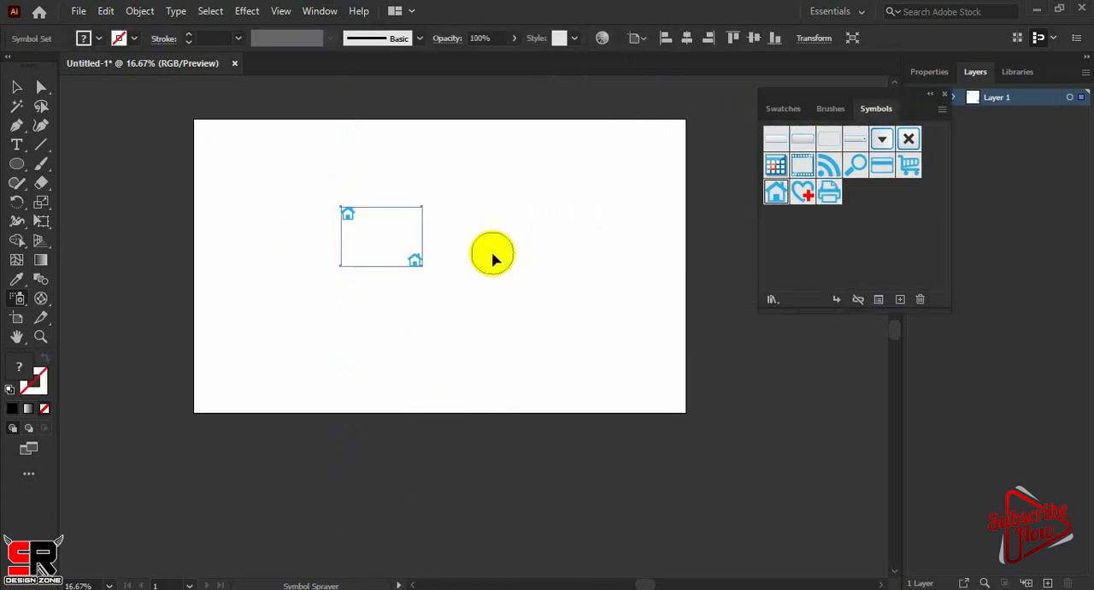
pyautogui.hotkey('ctrl', '+')
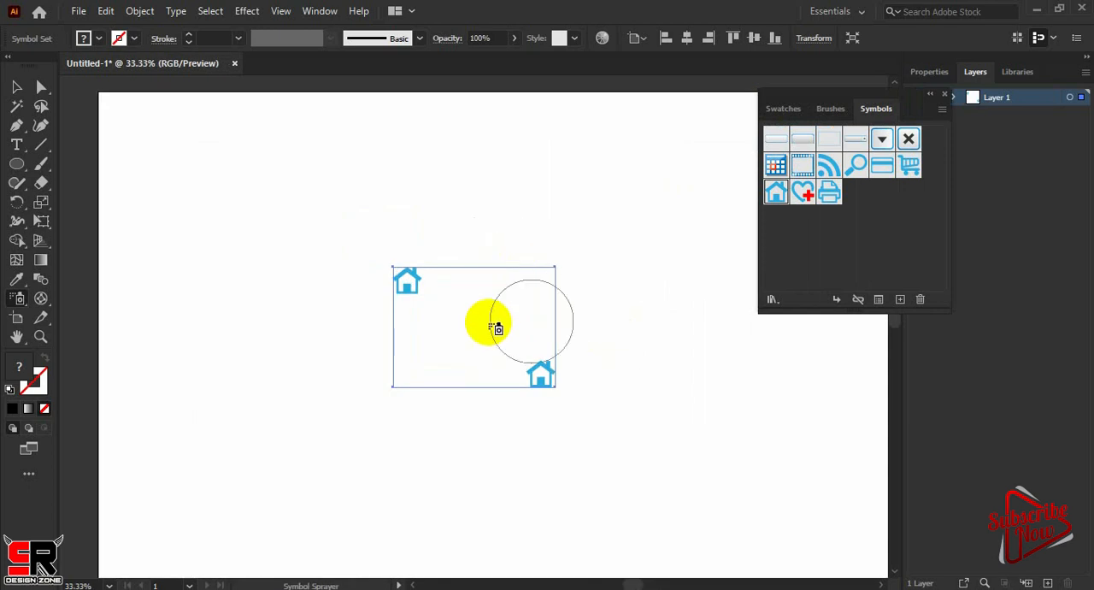
pyautogui.click(492, 308)
pyautogui.click(513, 224)
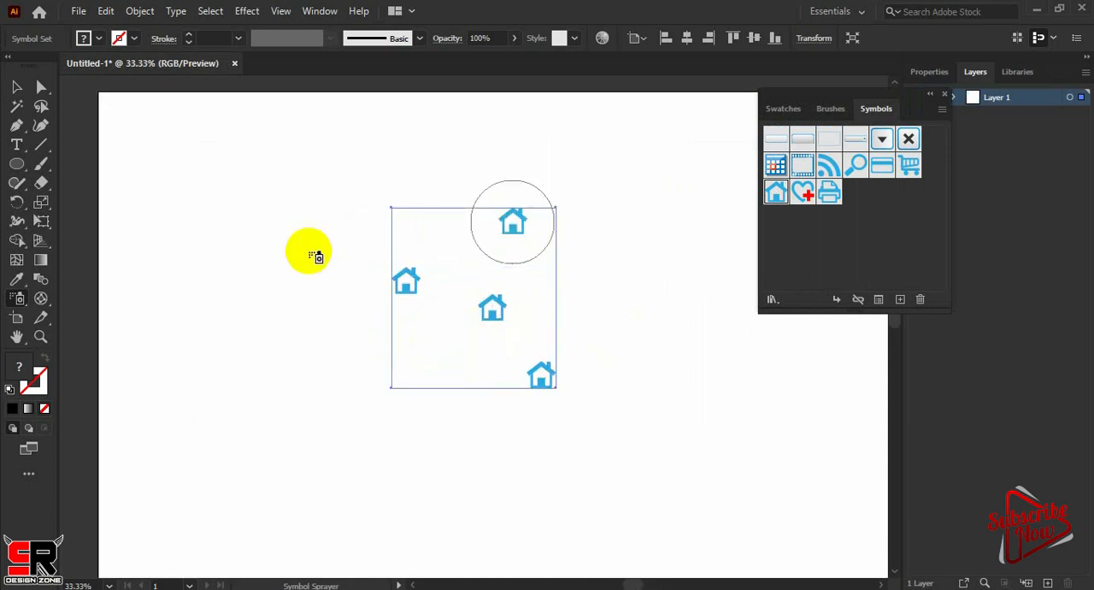
pyautogui.click(281, 236)
pyautogui.click(276, 230)
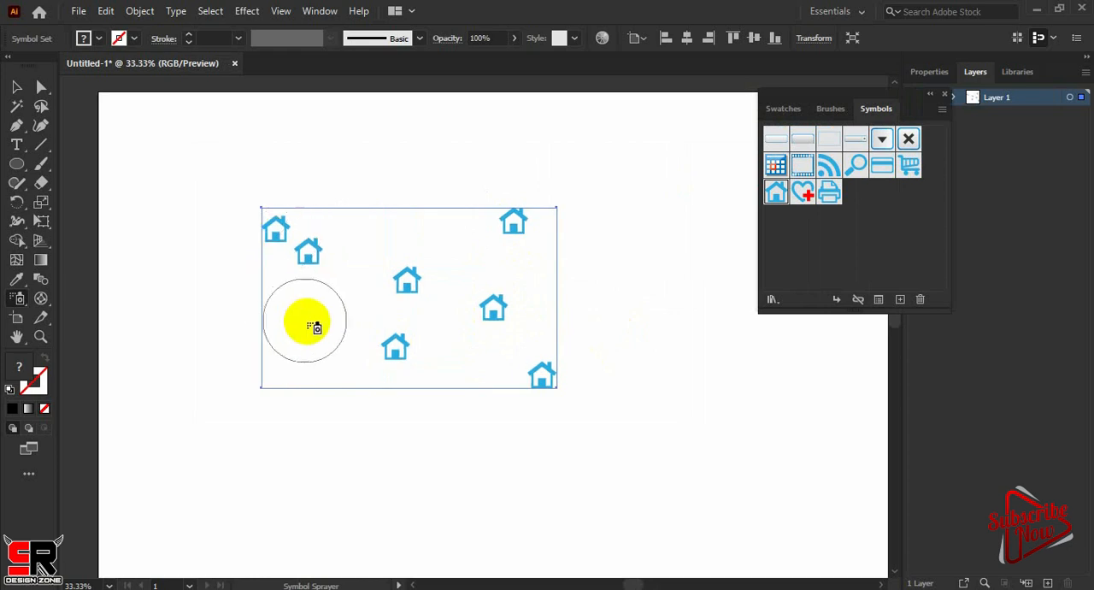
pyautogui.click(306, 323)
pyautogui.click(345, 189)
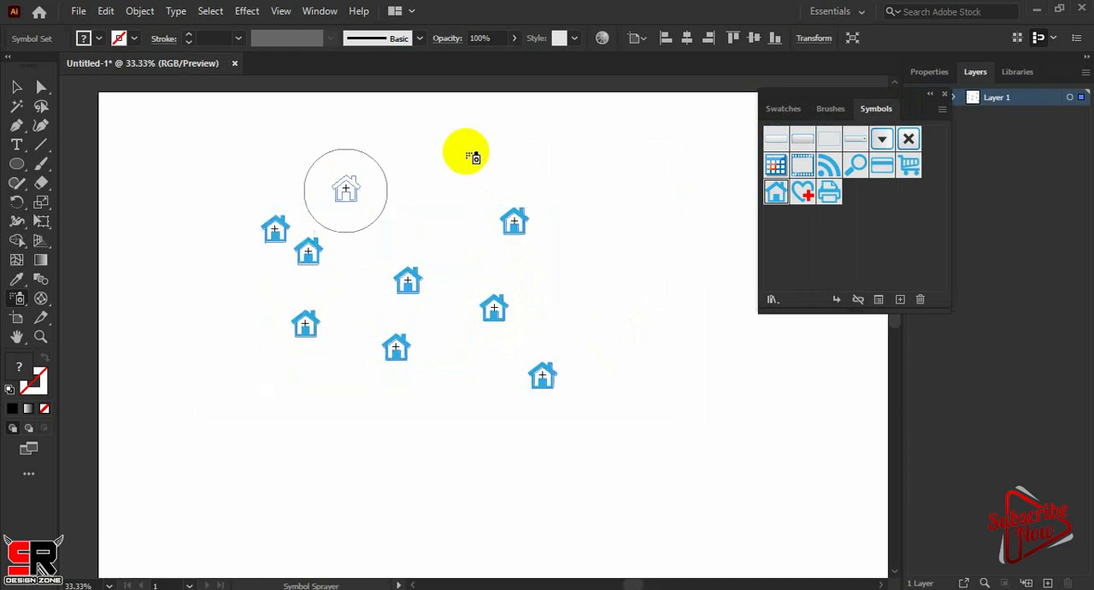
pyautogui.click(466, 154)
pyautogui.click(579, 159)
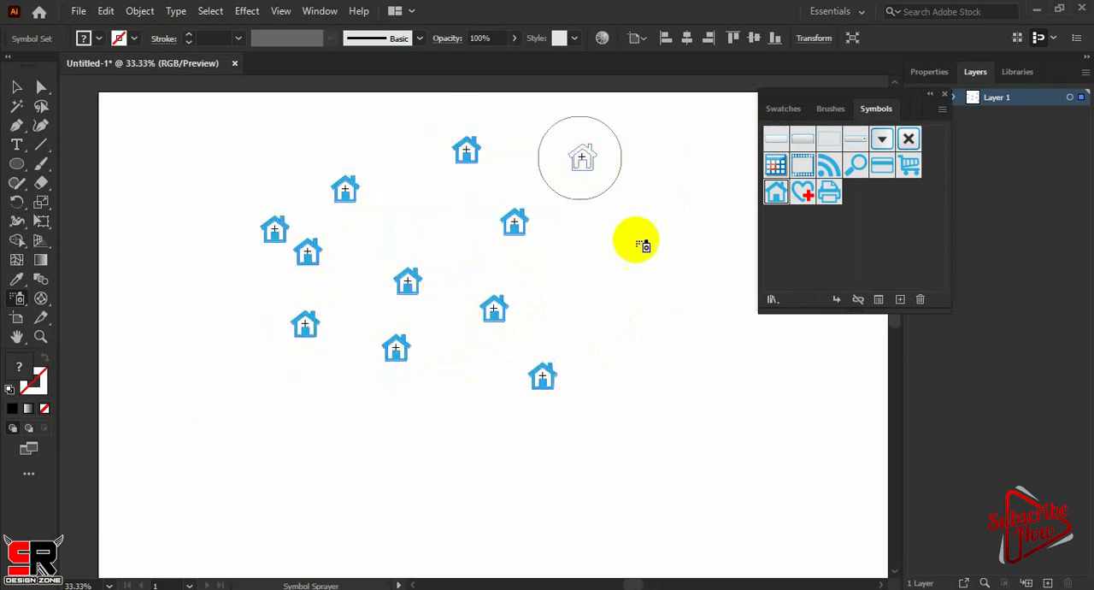
pyautogui.click(656, 271)
pyautogui.click(544, 276)
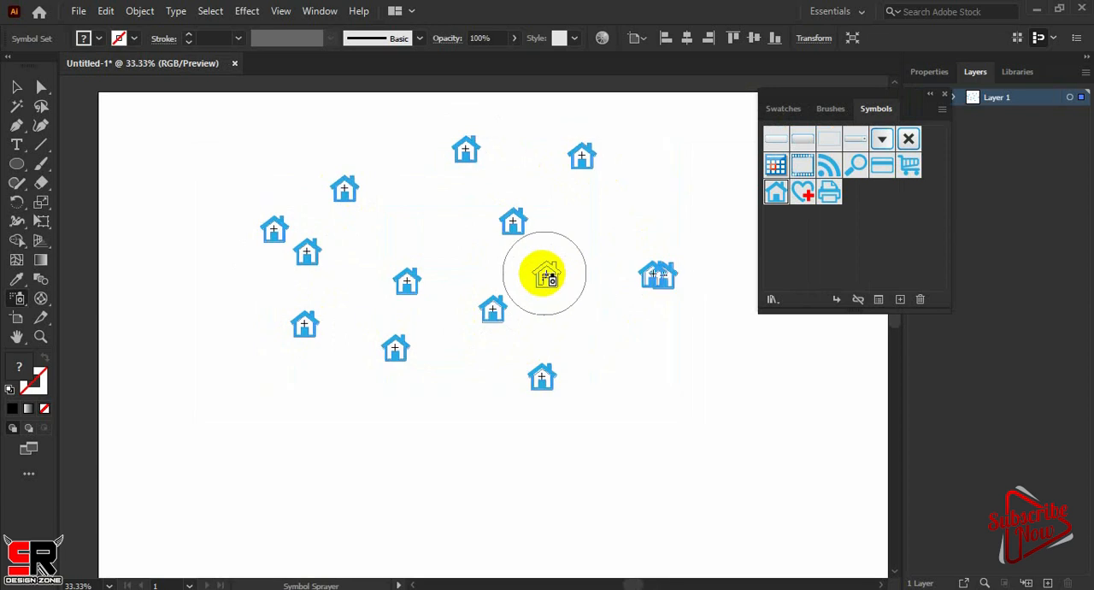
pyautogui.click(444, 209)
pyautogui.click(305, 249)
pyautogui.click(400, 173)
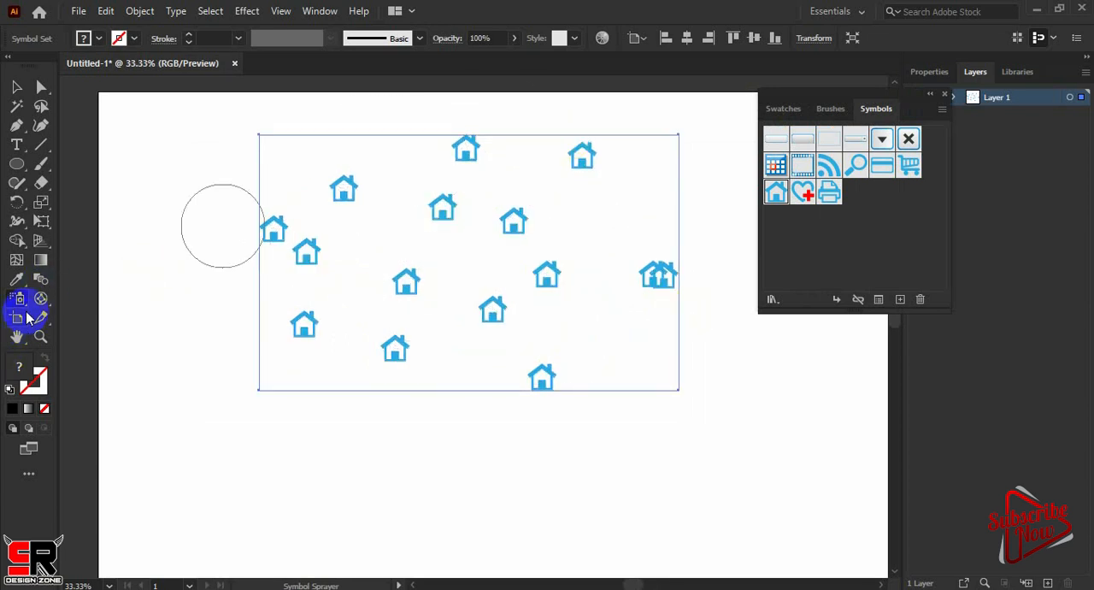
# Draw a slice around the three upper-left houses with the Slice tool and open Save for Web (Legacy)
pyautogui.moveTo(41, 317); pyautogui.dragTo(110, 317)
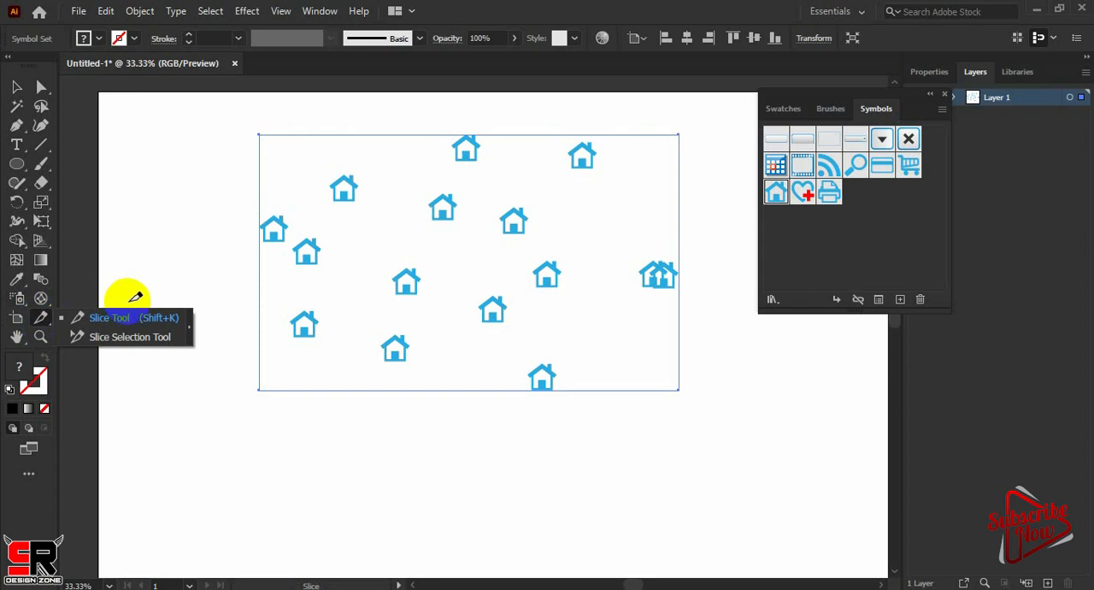
pyautogui.moveTo(242, 167); pyautogui.dragTo(369, 280)
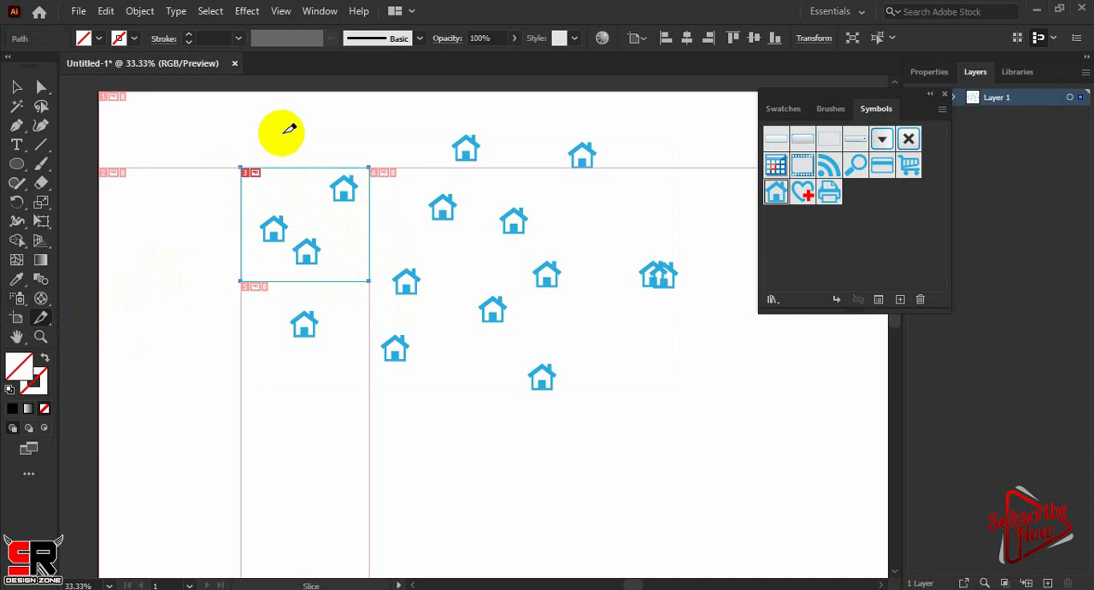
pyautogui.click(77, 11)
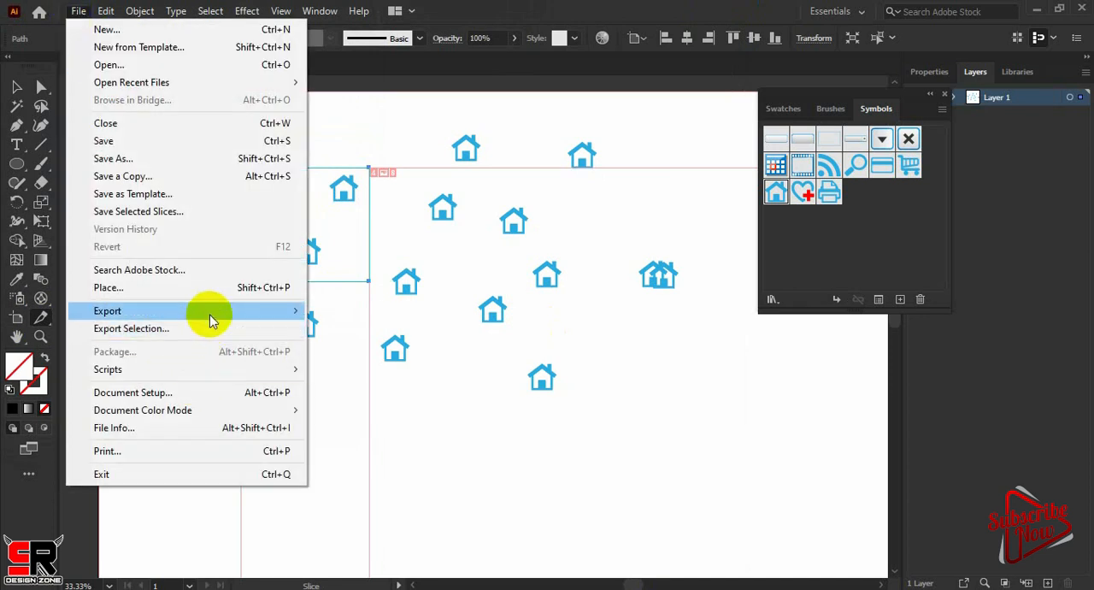
pyautogui.moveTo(212, 319)
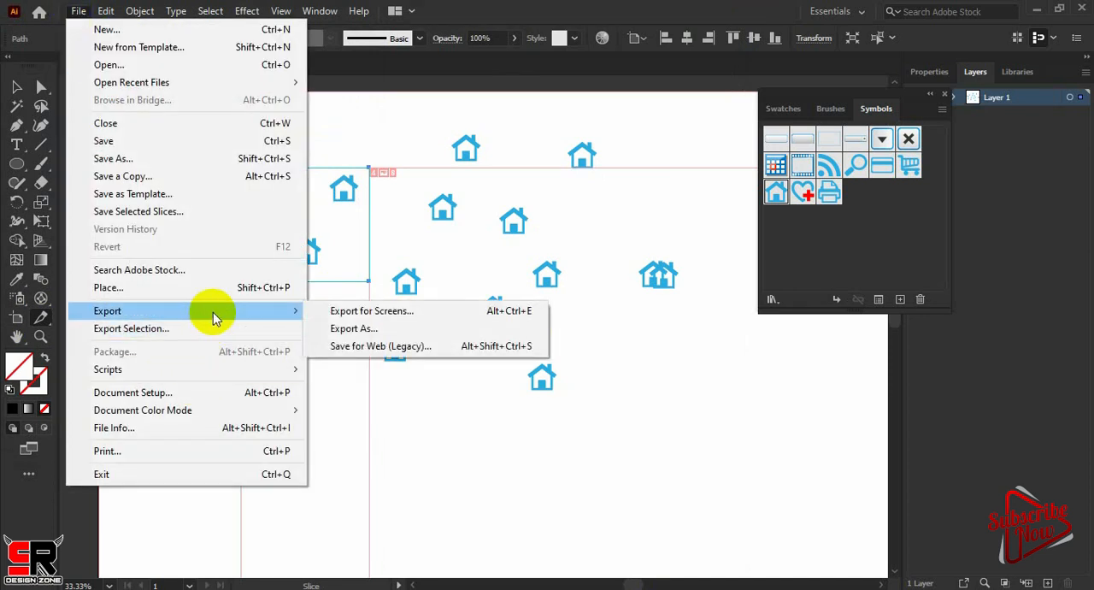
pyautogui.click(354, 346)
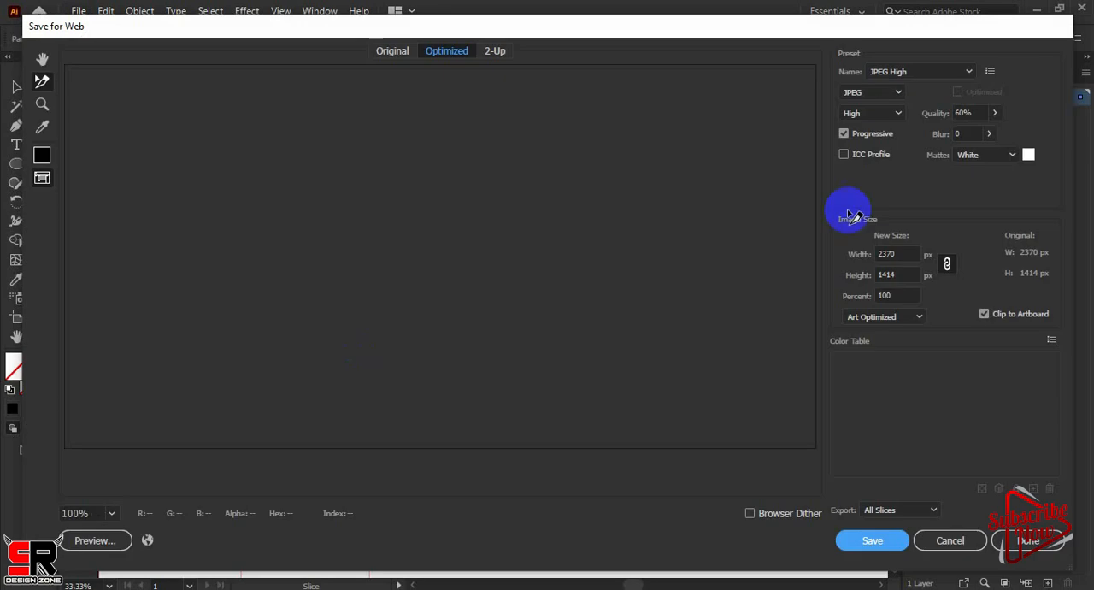
# Export all slices as JPEG High images under the file name "slice 1"
pyautogui.click(880, 547)
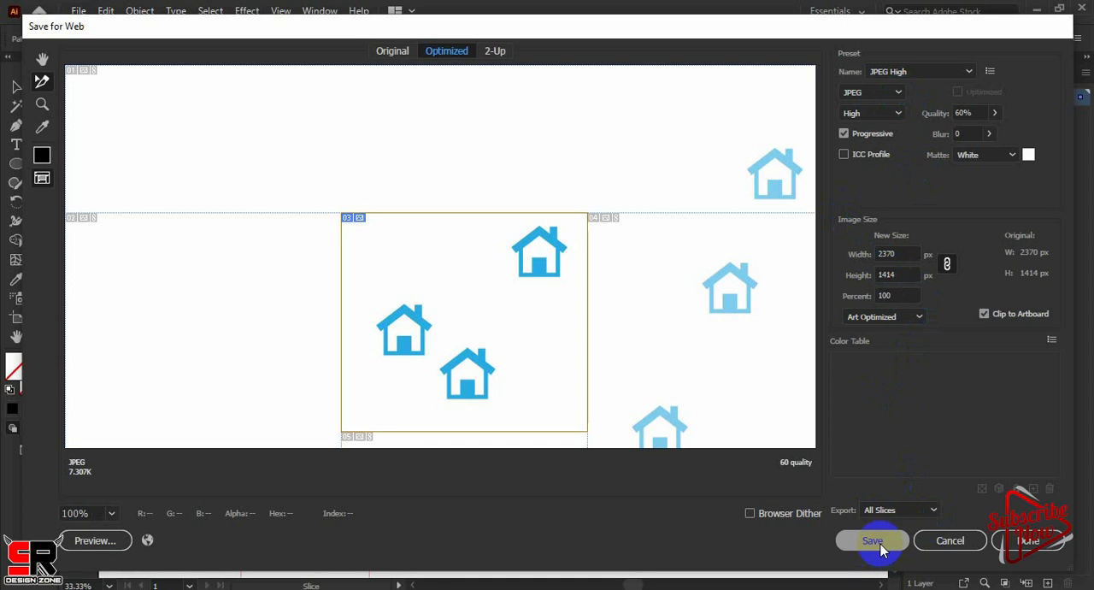
pyautogui.click(881, 544)
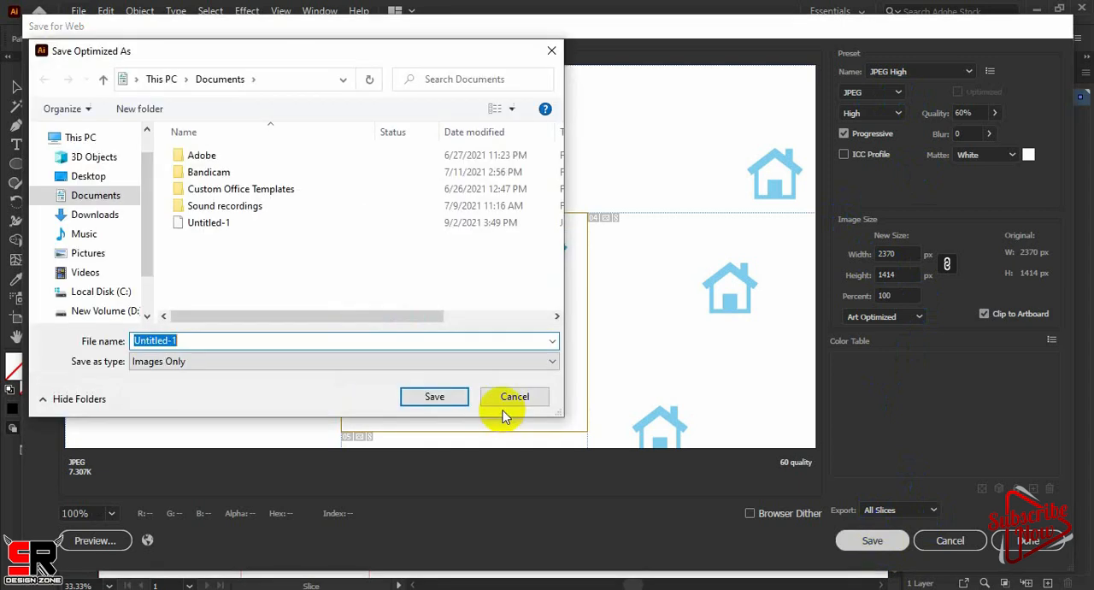
pyautogui.write('slice 1')
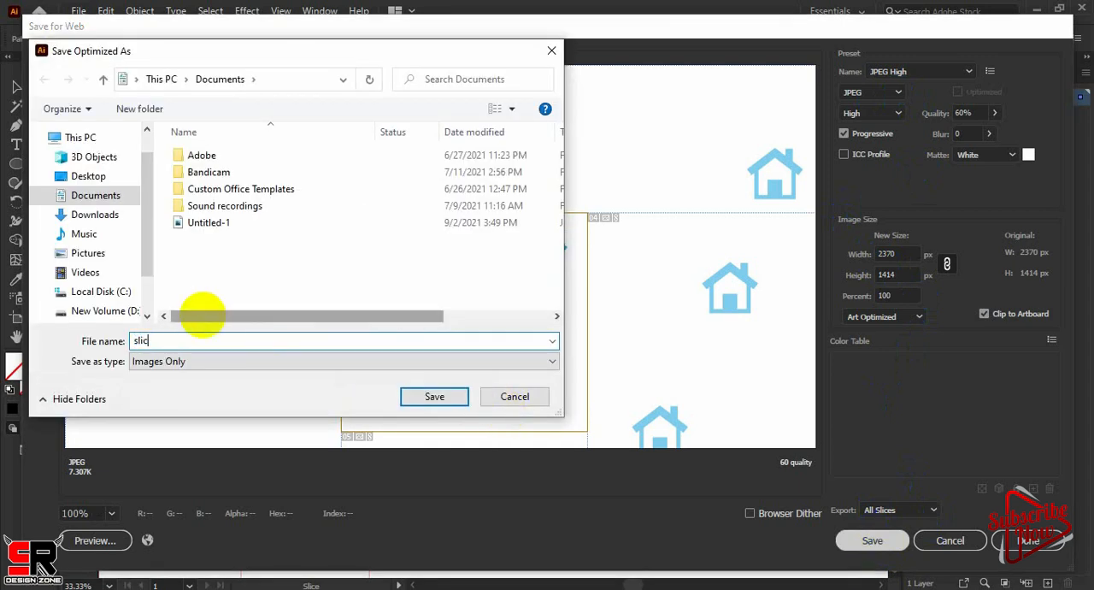
pyautogui.click(434, 400)
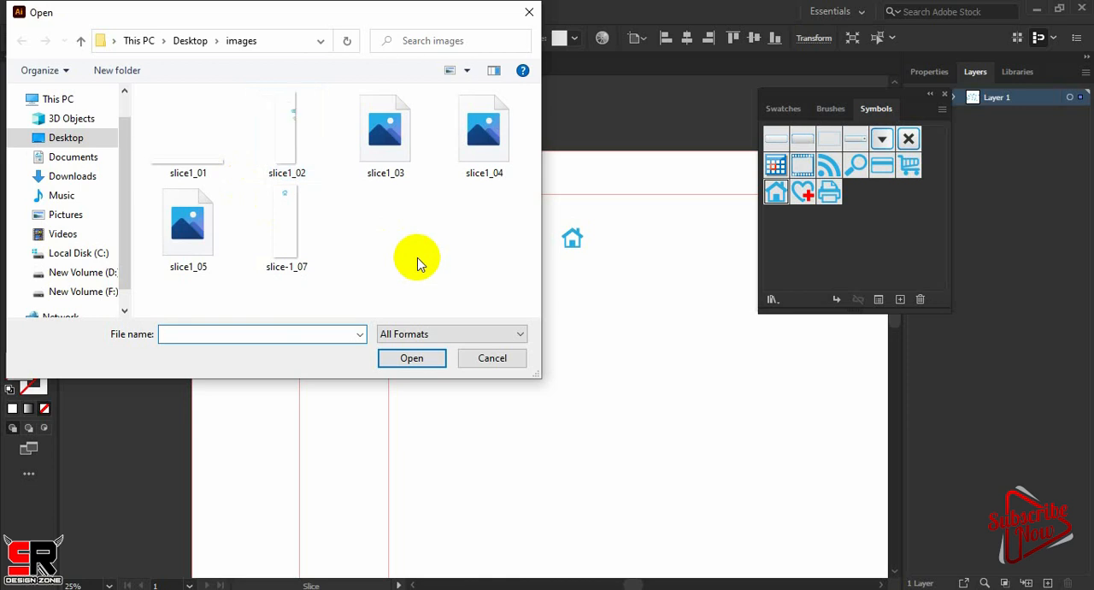
# Open the exported slice1_03 image from the images folder on the desktop
pyautogui.click(408, 141)
pyautogui.click(420, 359)
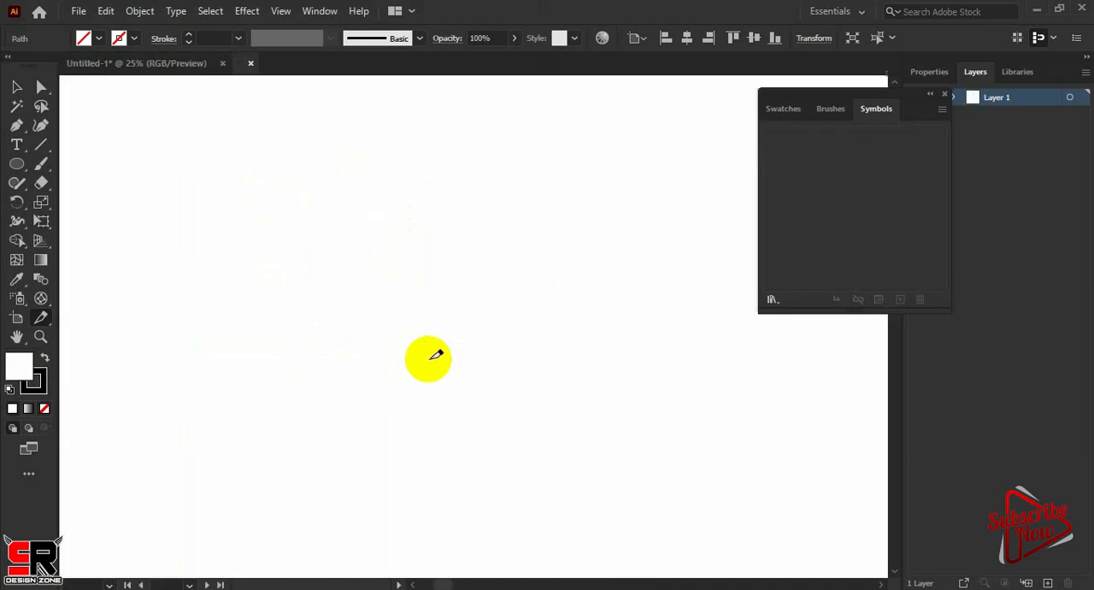
pyautogui.moveTo(469, 400); pyautogui.dragTo(511, 382)
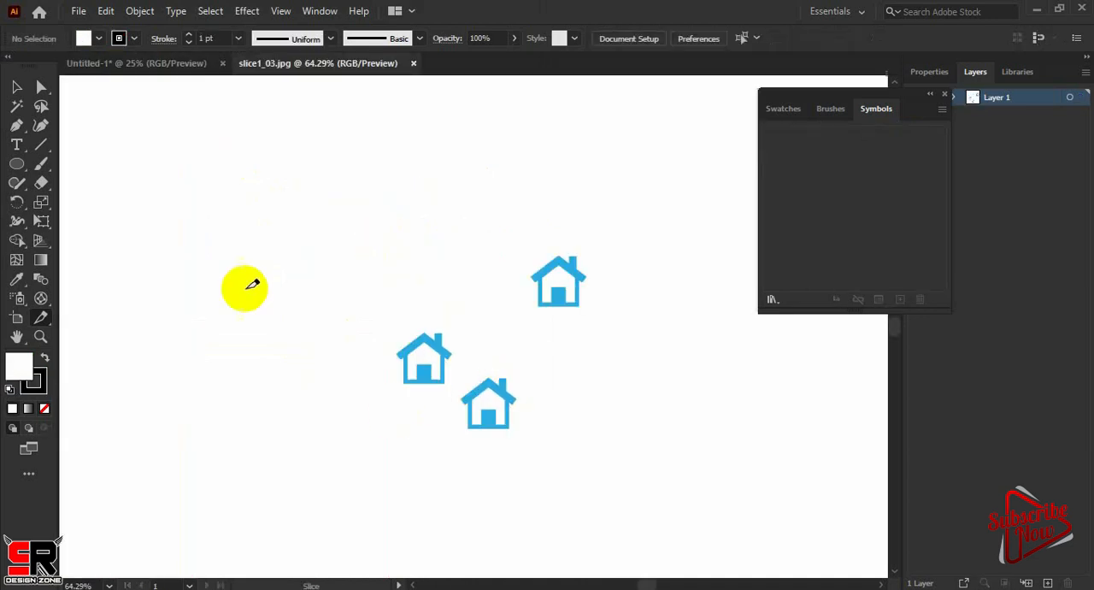
# Return to the Untitled-1 document and enlarge the slice from its lower-right corner with the Slice Selection tool to enclose more houses
pyautogui.click(164, 67)
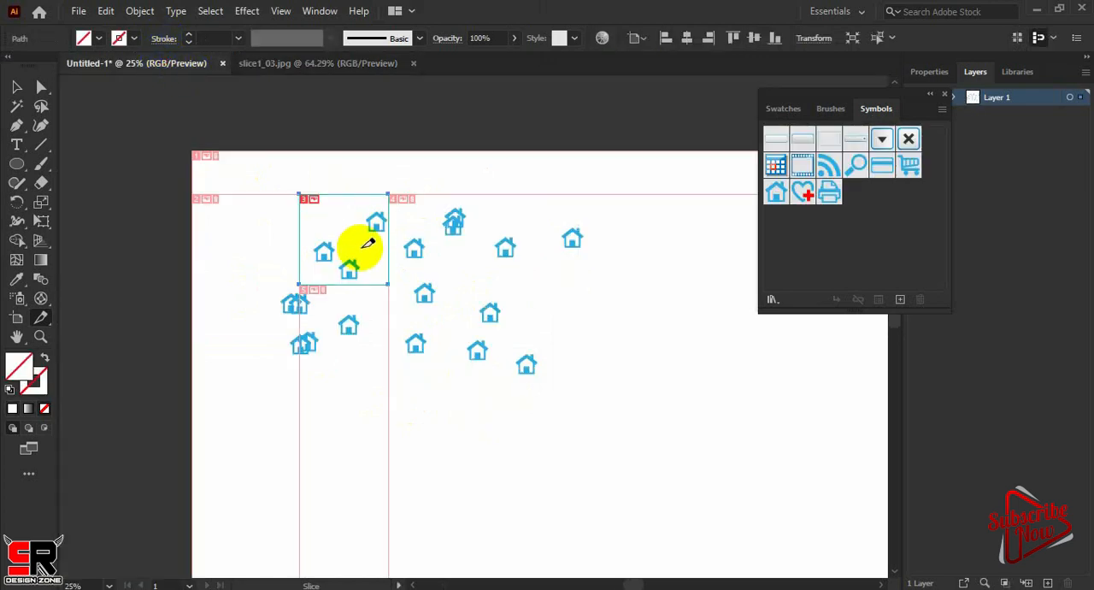
pyautogui.click(40, 317)
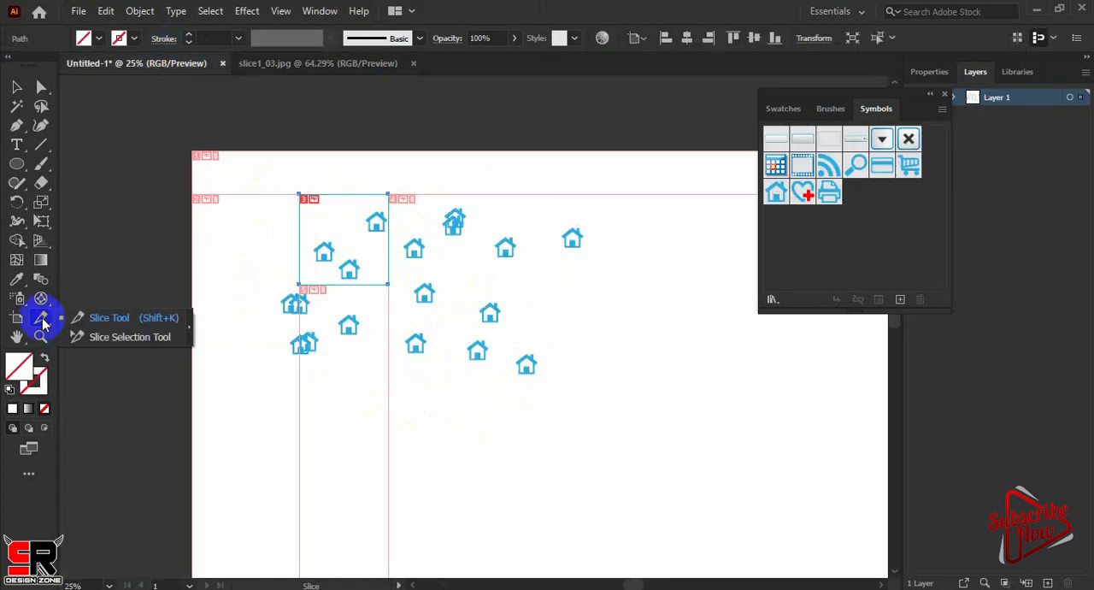
pyautogui.click(105, 338)
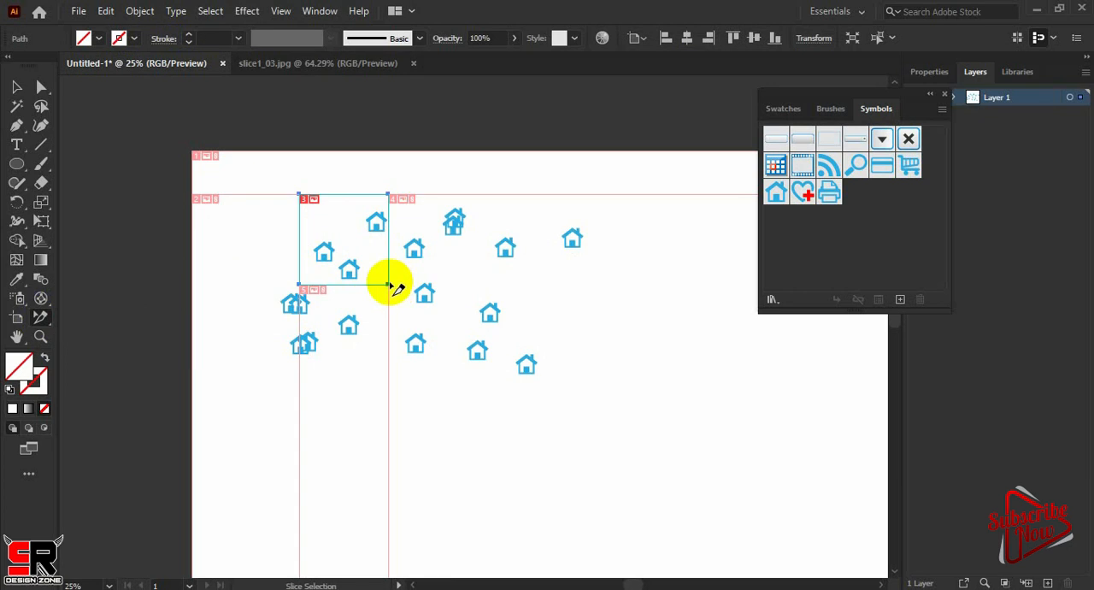
pyautogui.moveTo(388, 285); pyautogui.dragTo(555, 325)
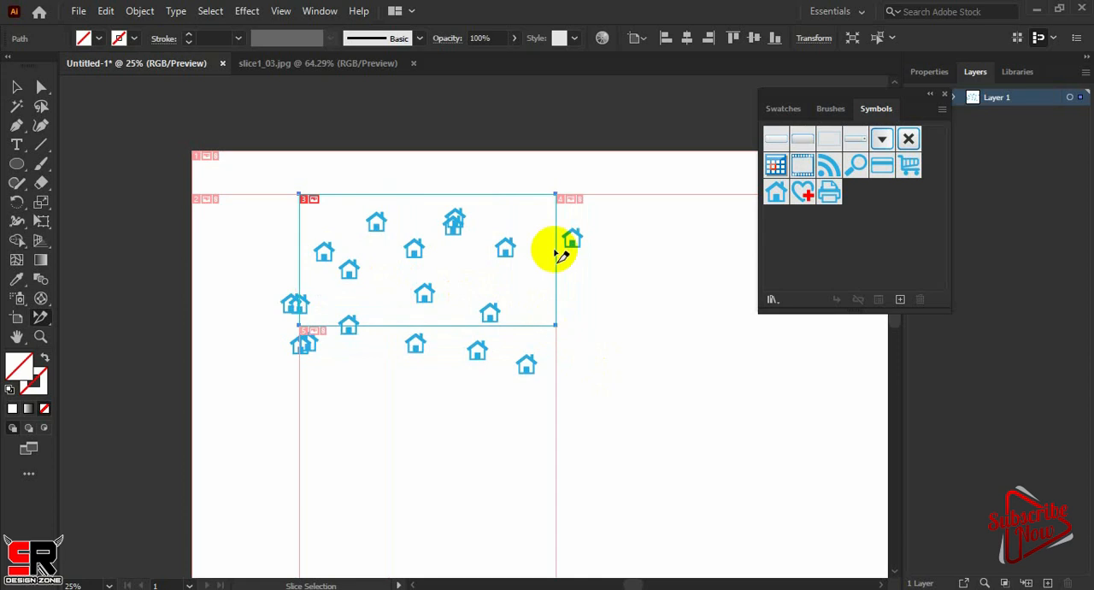
# Export all slices with Save for Web (Legacy) as JPEG High images named "slice2" on the desktop
pyautogui.click(78, 12)
pyautogui.moveTo(276, 315)
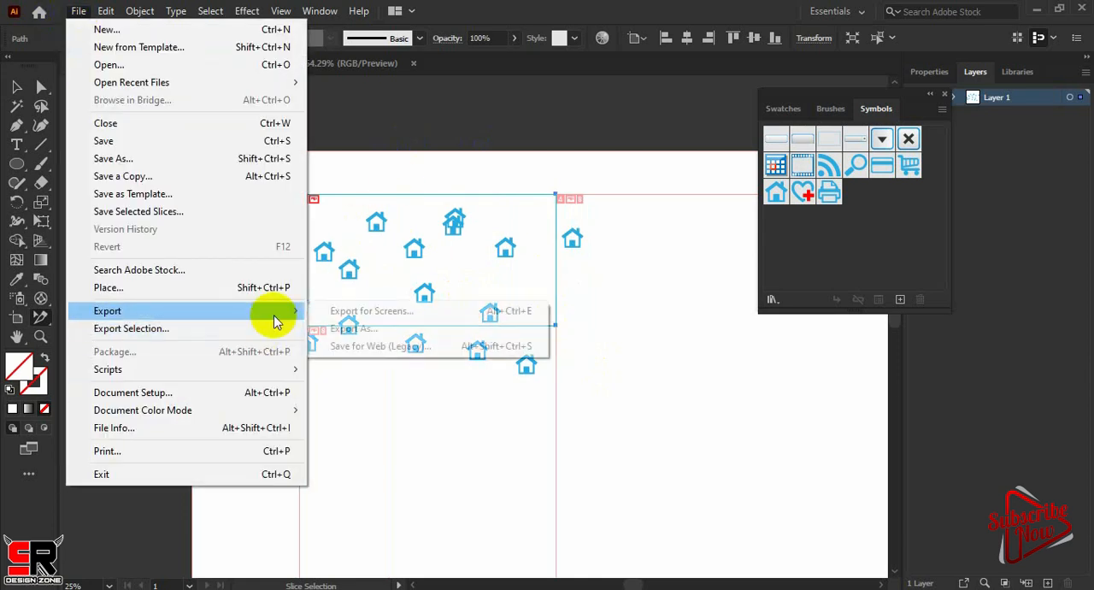
pyautogui.click(380, 347)
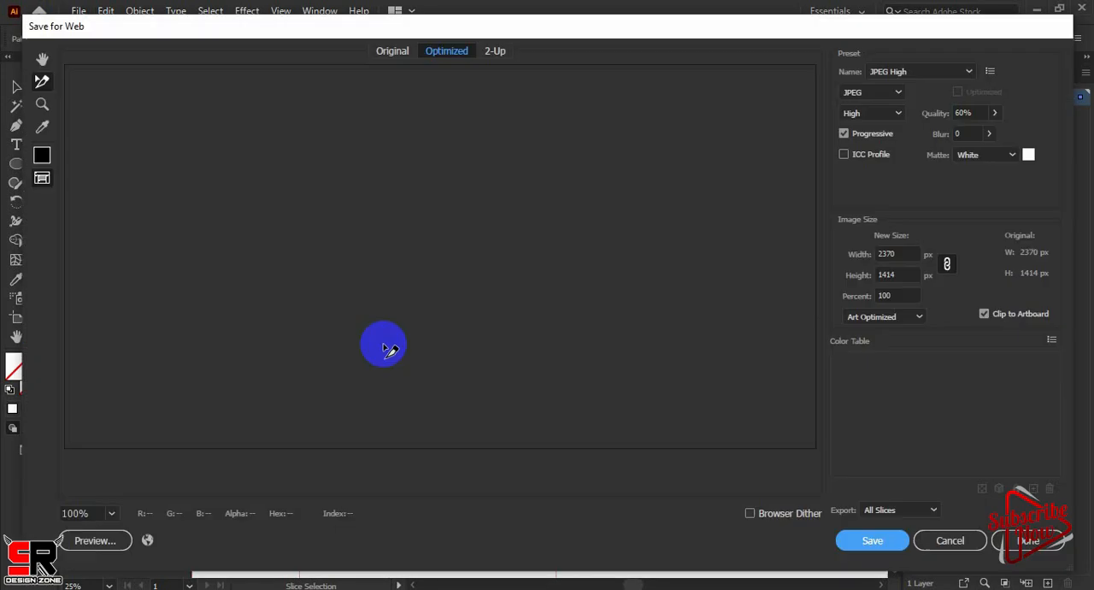
pyautogui.click(868, 544)
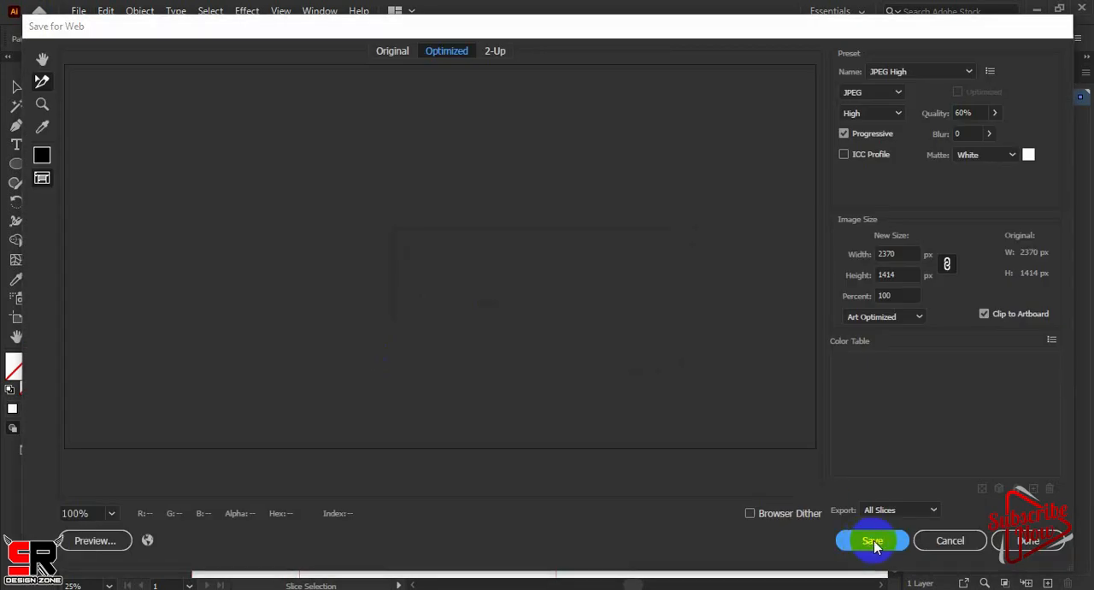
pyautogui.write('sl')
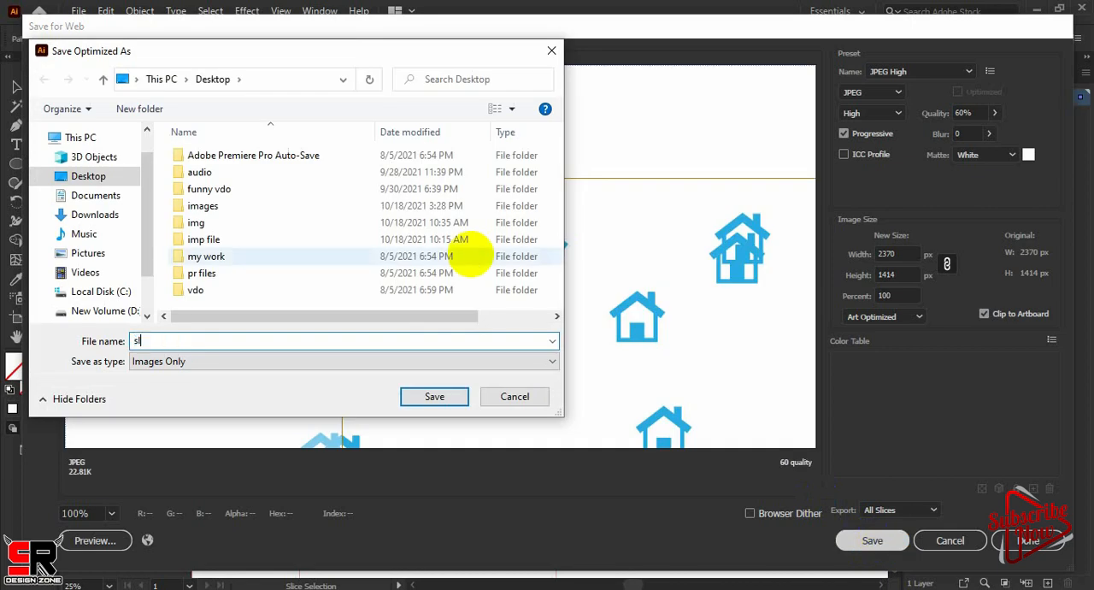
pyautogui.write('ice2')
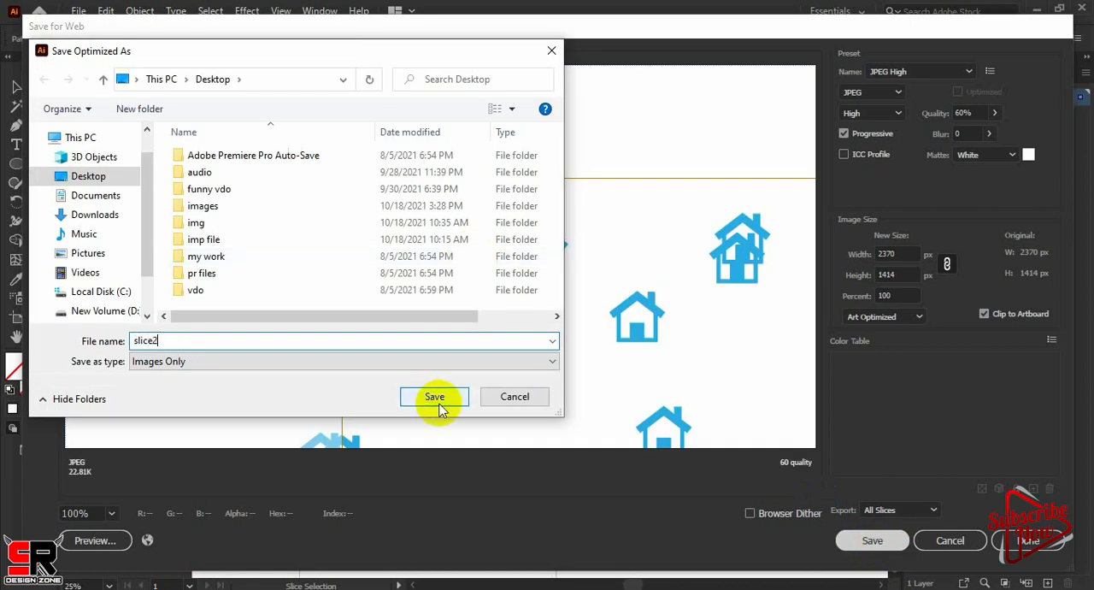
pyautogui.click(436, 400)
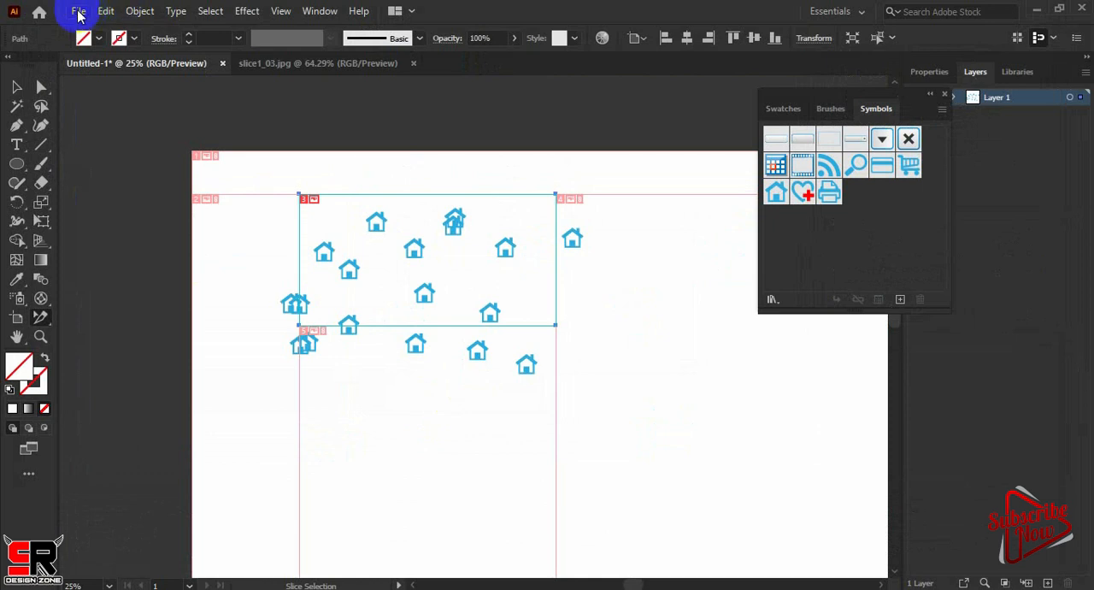
# Open the exported slice2_03 image from the desktop's images folder
pyautogui.click(78, 13)
pyautogui.click(103, 64)
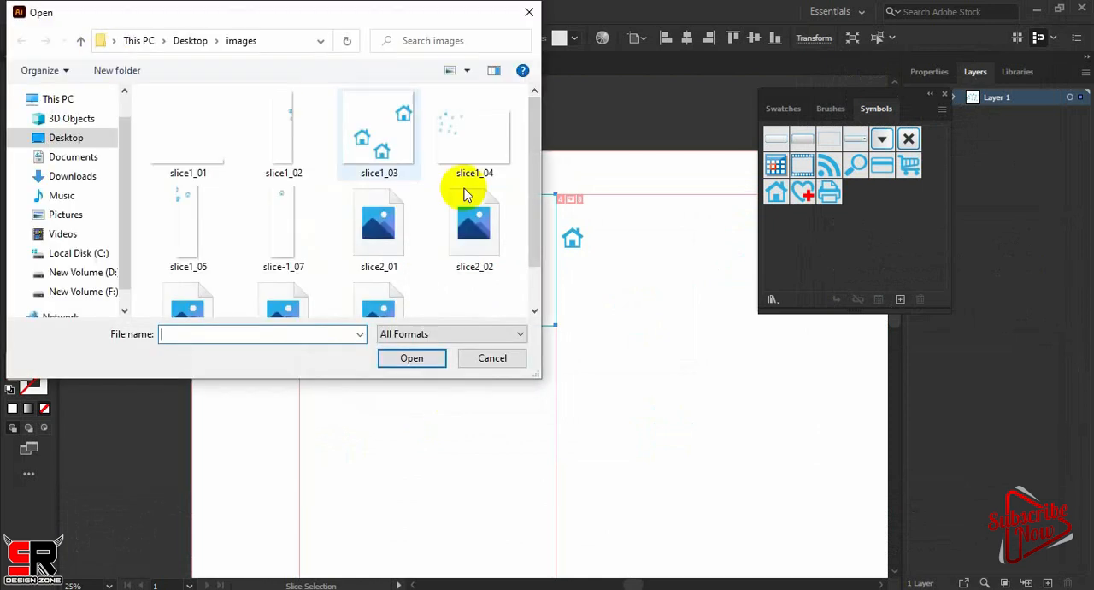
pyautogui.moveTo(536, 143); pyautogui.dragTo(535, 197)
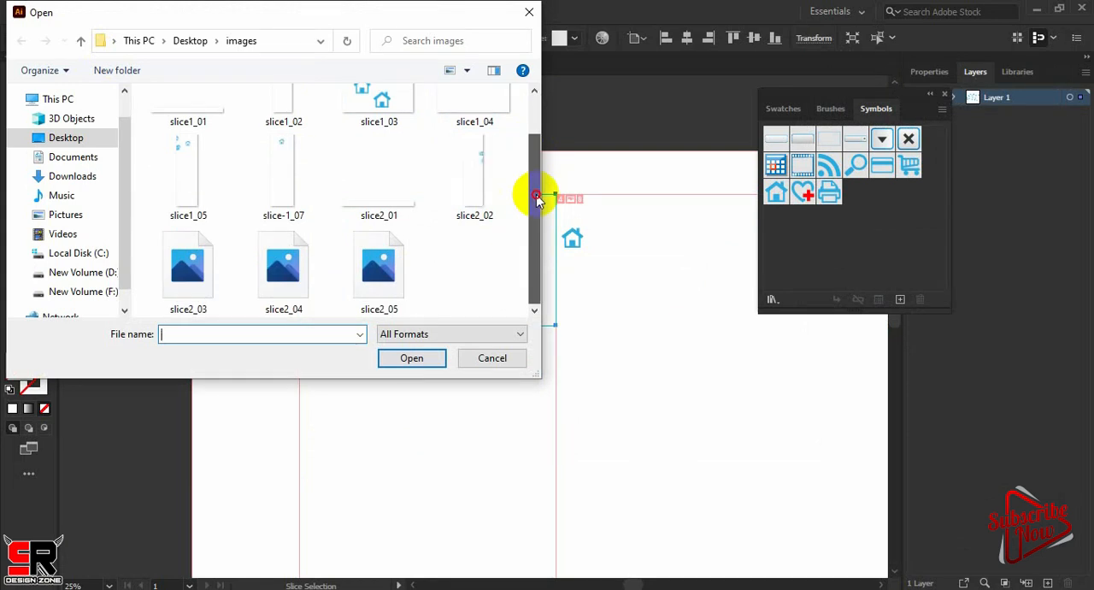
pyautogui.doubleClick(185, 289)
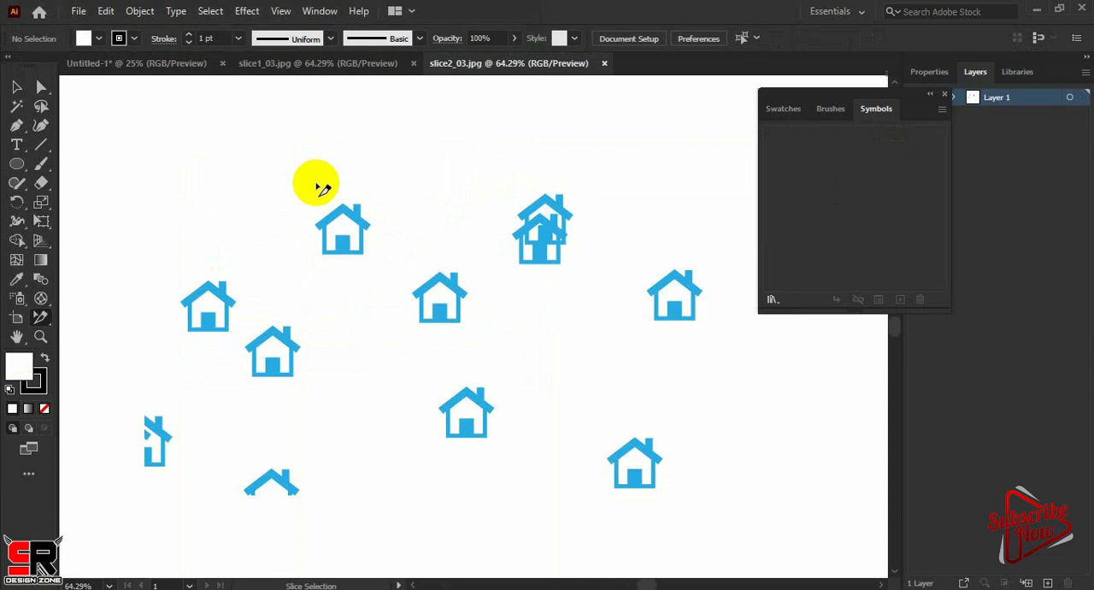
# Examine the houses in the slice2_03 image up close and the image as a whole
pyautogui.press('ctrl')
pyautogui.hotkey('ctrl', '+')
pyautogui.hotkey('ctrl', '+')
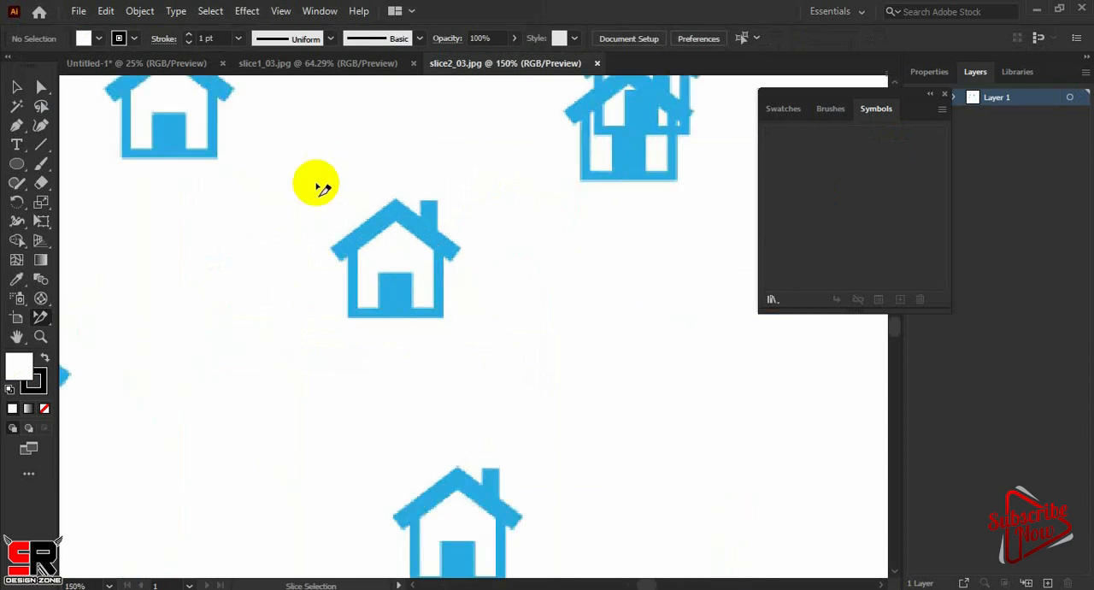
pyautogui.hotkey('ctrl', '-')
pyautogui.hotkey('ctrl', '-')
pyautogui.hotkey('ctrl', '-')
pyautogui.hotkey('ctrl', '-')
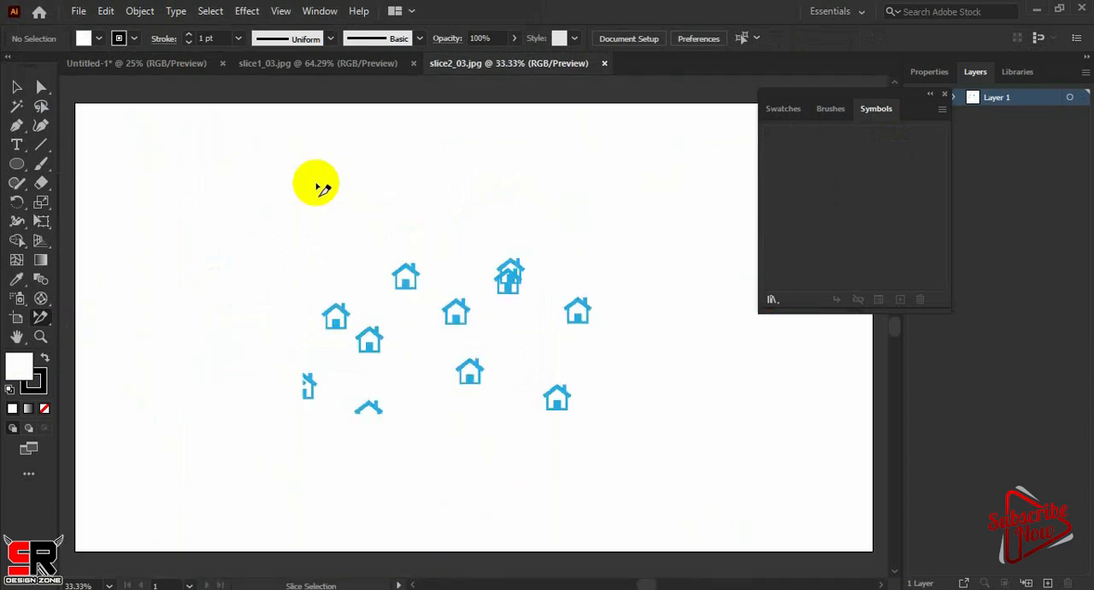
# Activate the Hand tool and pan the slice2_03 canvas slightly down and to the left
pyautogui.click(18, 338)
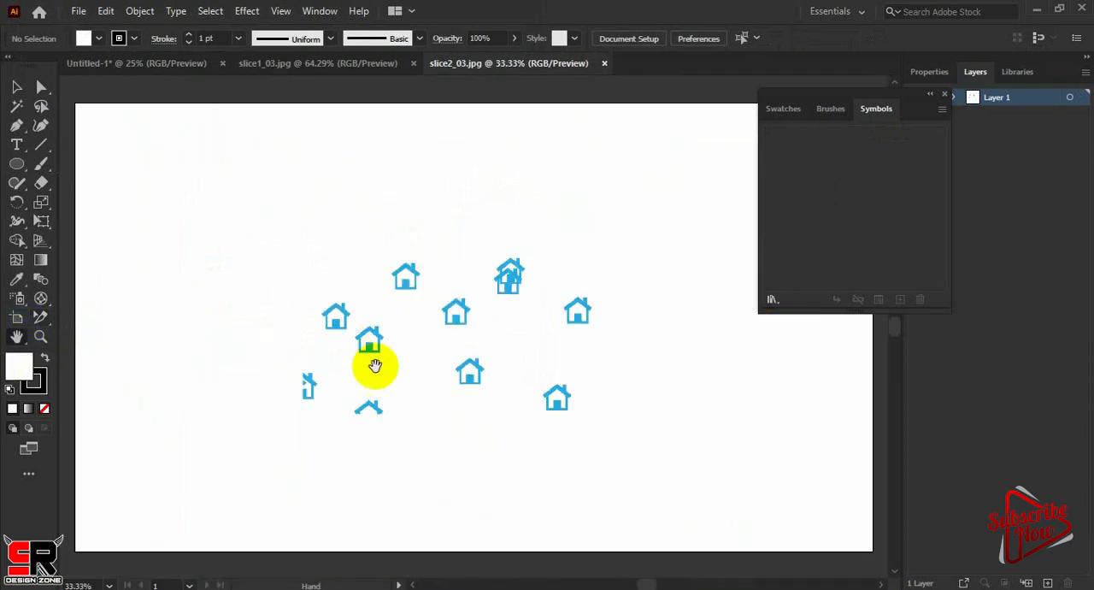
pyautogui.moveTo(491, 317)
pyautogui.mouseDown()
pyautogui.moveTo(486, 359)
pyautogui.moveTo(461, 289)
pyautogui.moveTo(405, 394)
pyautogui.moveTo(342, 371)
pyautogui.moveTo(488, 300)
pyautogui.moveTo(491, 327)
pyautogui.mouseUp()
pyautogui.moveTo(404, 298); pyautogui.dragTo(398, 299)
# Activate the Zoom tool for magnifying the slice2_03 image
pyautogui.click(40, 336)
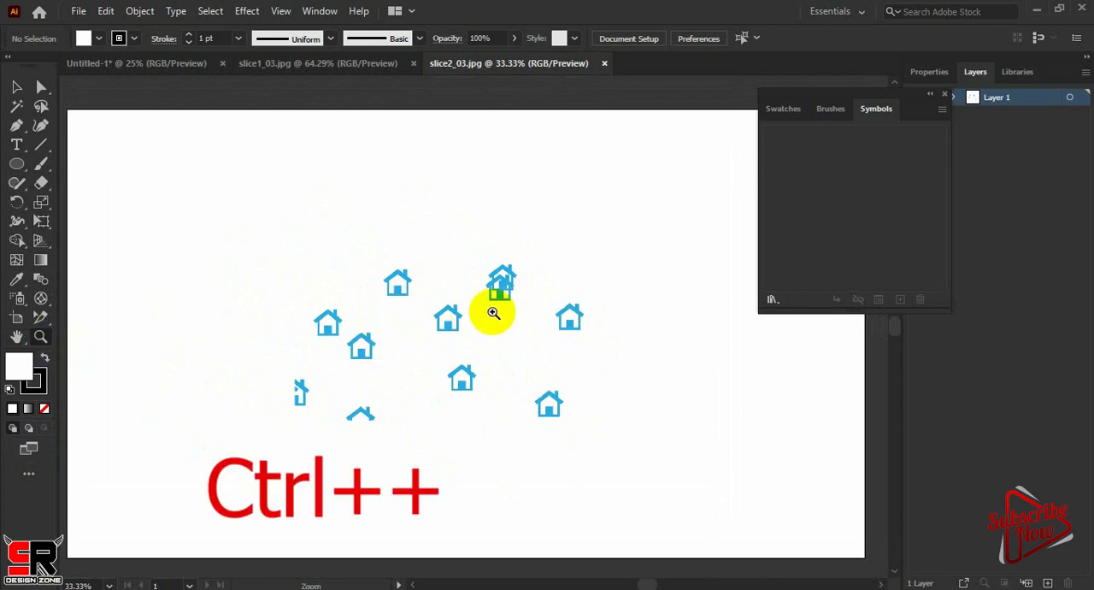
pyautogui.press('ctrl')
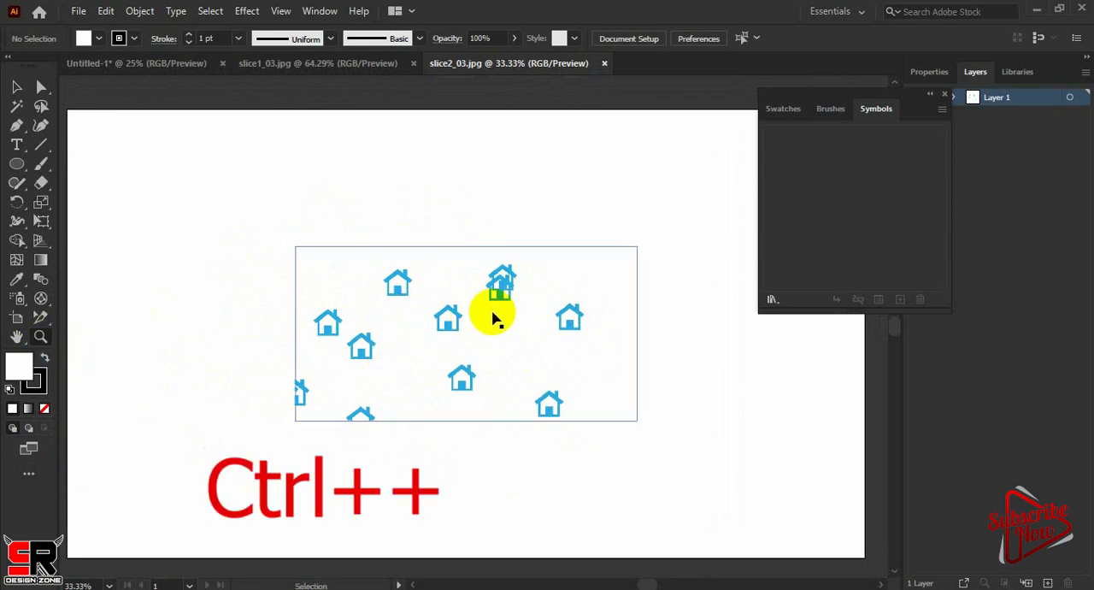